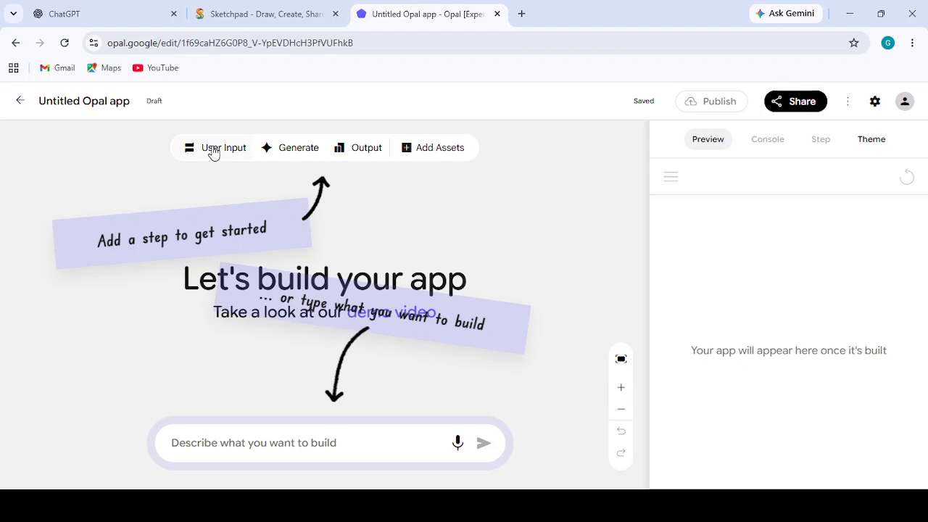
- Add a User Input step and place it near the canvas's upper-left corner
{"action": "left_click_drag", "start_coordinate": [312, 279], "coordinate": [160, 221]}
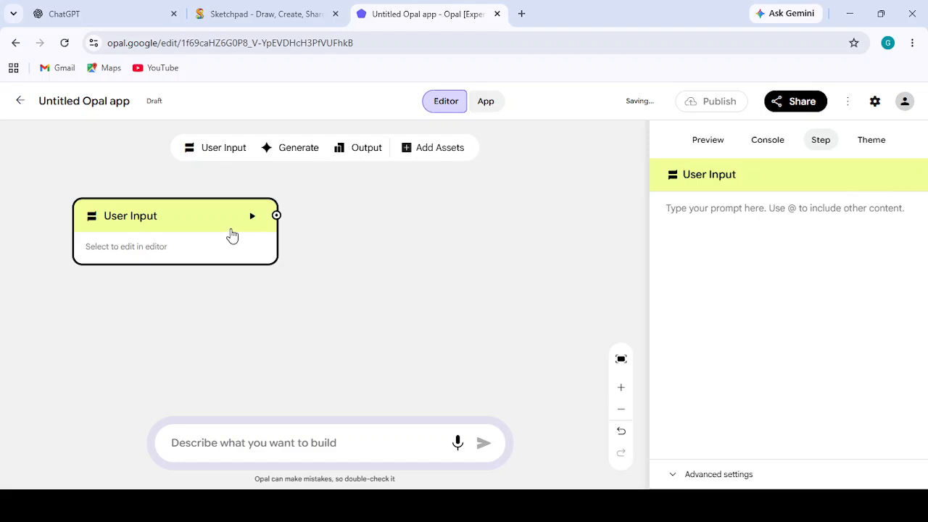
{"action": "key", "text": "Delete"}
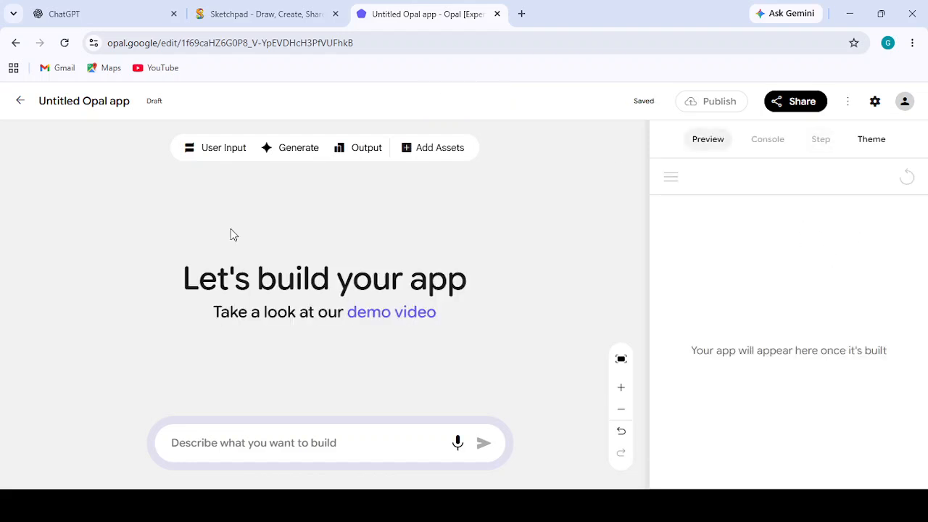
{"action": "left_click", "coordinate": [216, 148]}
{"action": "left_click_drag", "start_coordinate": [332, 279], "coordinate": [197, 225]}
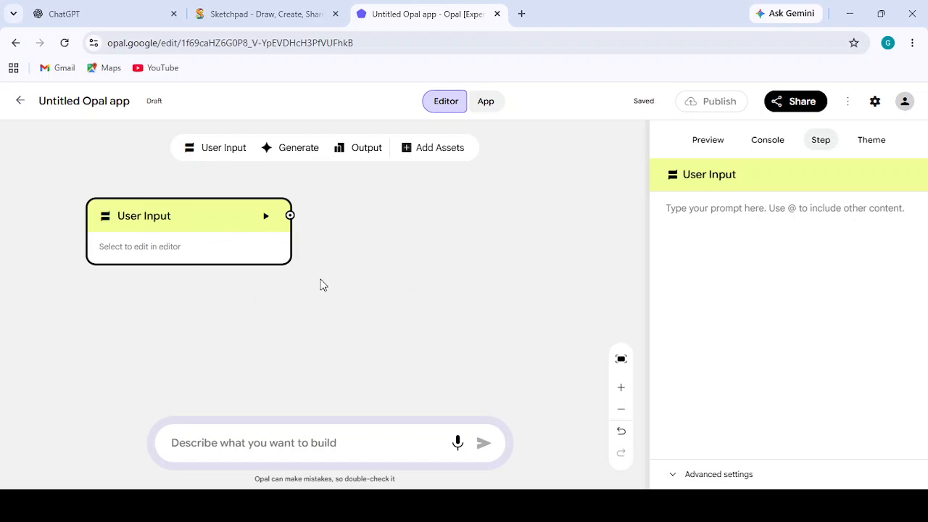
{"action": "left_click_drag", "start_coordinate": [192, 216], "coordinate": [151, 205]}
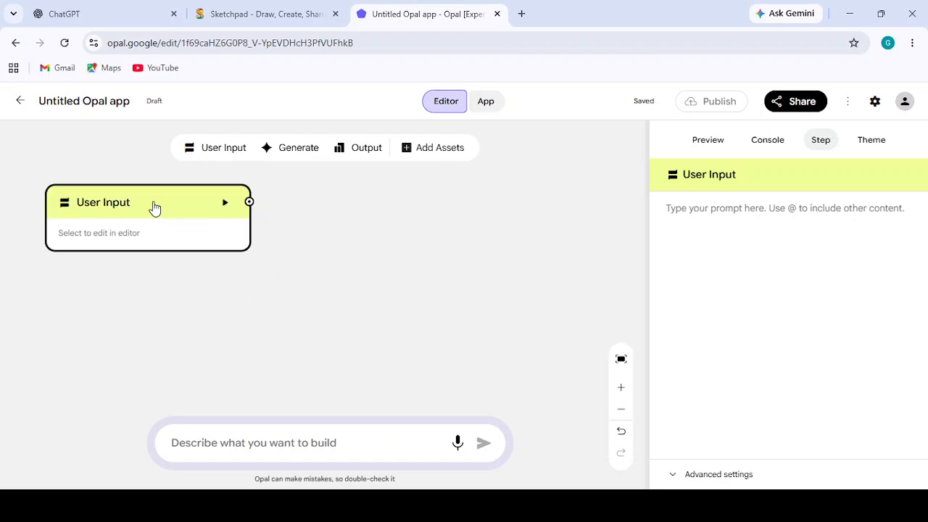
{"action": "left_click", "coordinate": [300, 155]}
{"action": "left_click_drag", "start_coordinate": [323, 279], "coordinate": [314, 317]}
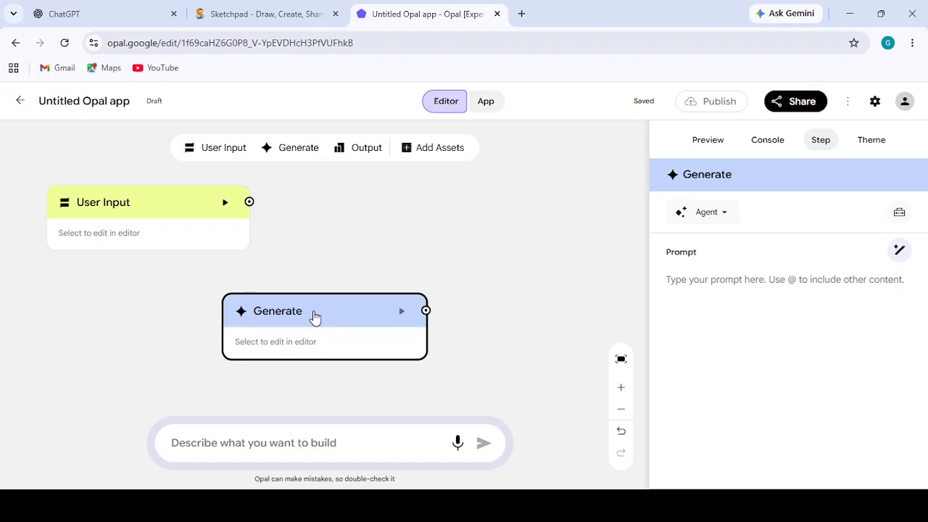
{"action": "left_click", "coordinate": [368, 150]}
{"action": "left_click_drag", "start_coordinate": [338, 273], "coordinate": [502, 209]}
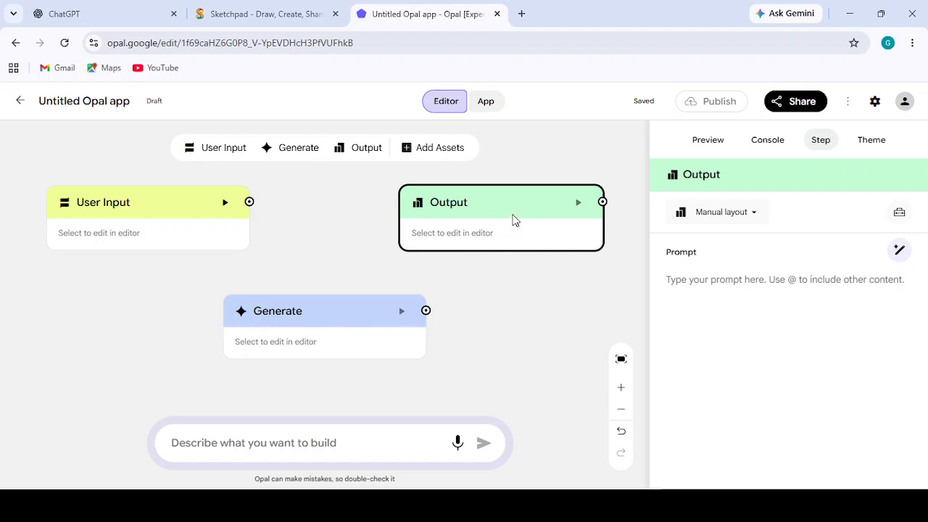
{"action": "key", "text": "Delete"}
{"action": "left_click", "coordinate": [352, 331]}
{"action": "key", "text": "Delete"}
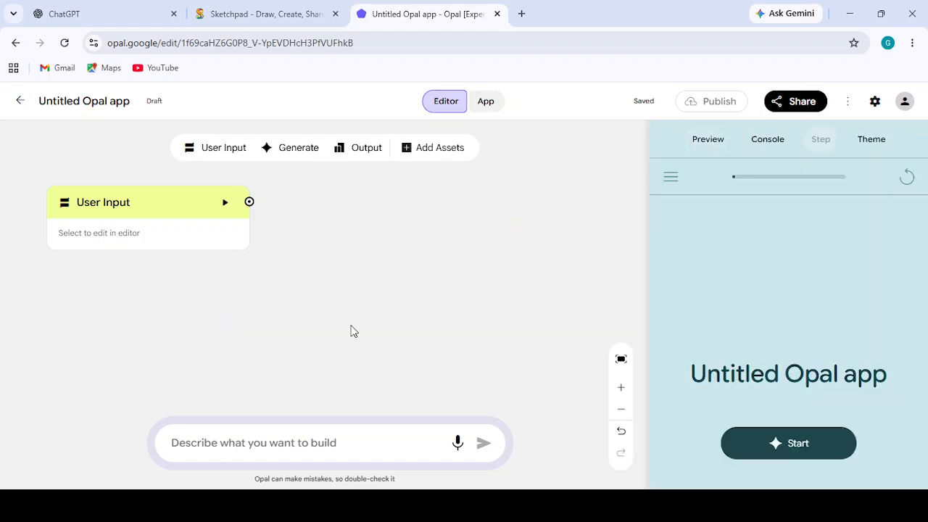
- Write a User Input prompt welcoming the learner by name and asking "WHat would you like to learn today", and shift the step further up-left
{"action": "left_click", "coordinate": [124, 233]}
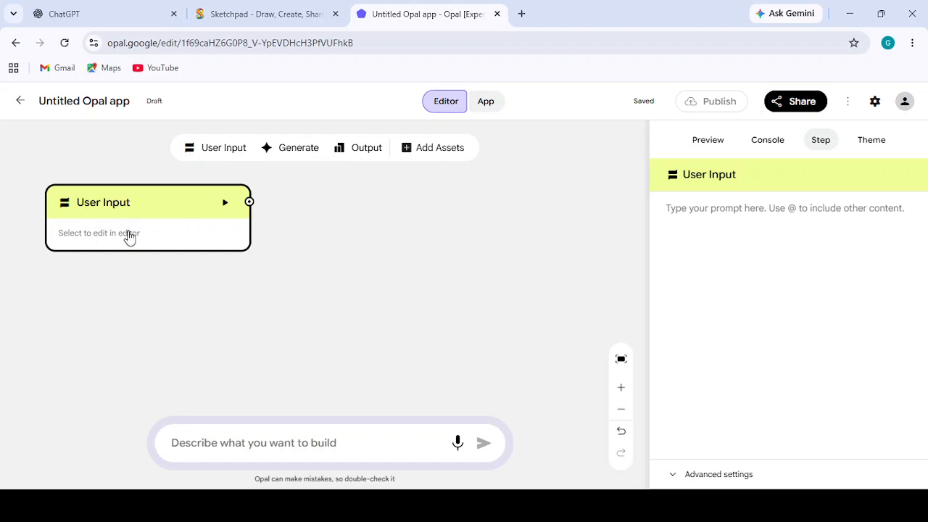
{"action": "left_click", "coordinate": [687, 218]}
{"action": "type", "text": "Welco"}
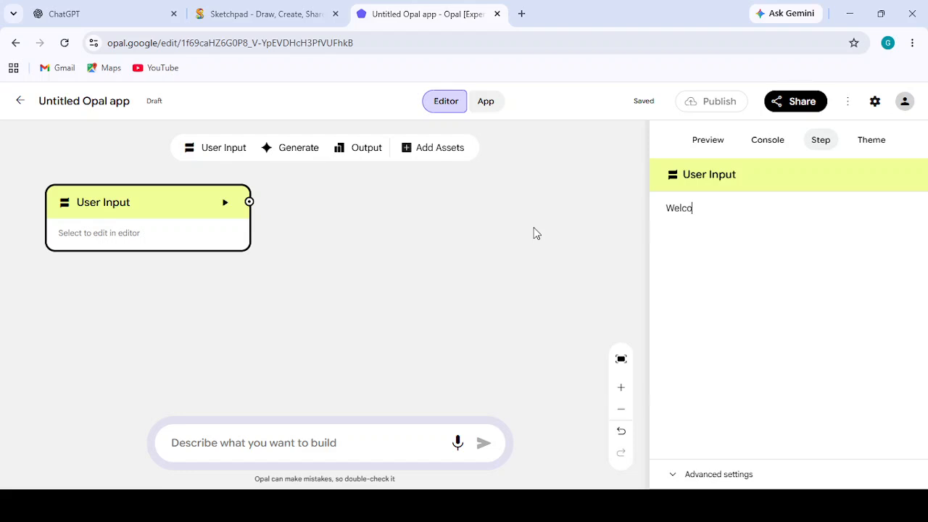
{"action": "type", "text": "me Lola! WHat would you "}
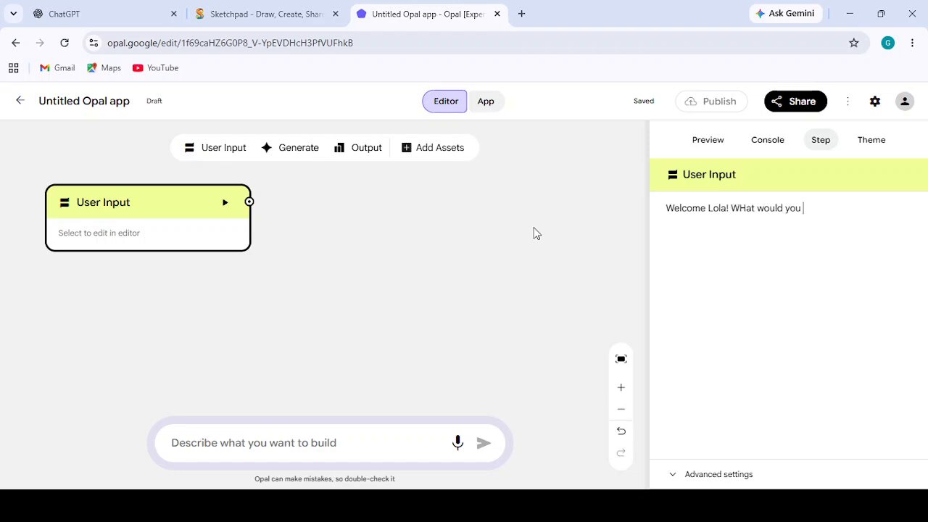
{"action": "type", "text": "like to learn today"}
{"action": "left_click", "coordinate": [348, 262]}
{"action": "left_click_drag", "start_coordinate": [152, 202], "coordinate": [126, 191]}
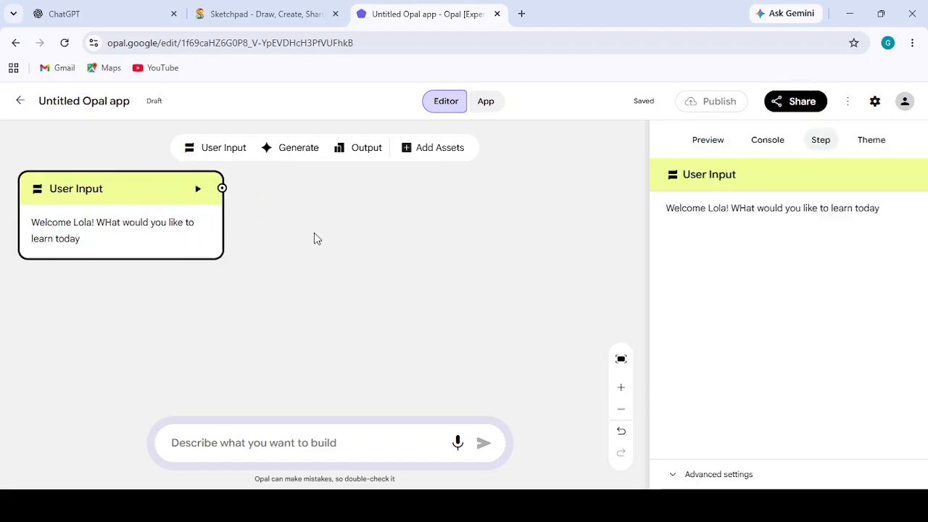
- Add a Generate step and place it below and to the right of the User Input step
{"action": "left_click", "coordinate": [297, 154]}
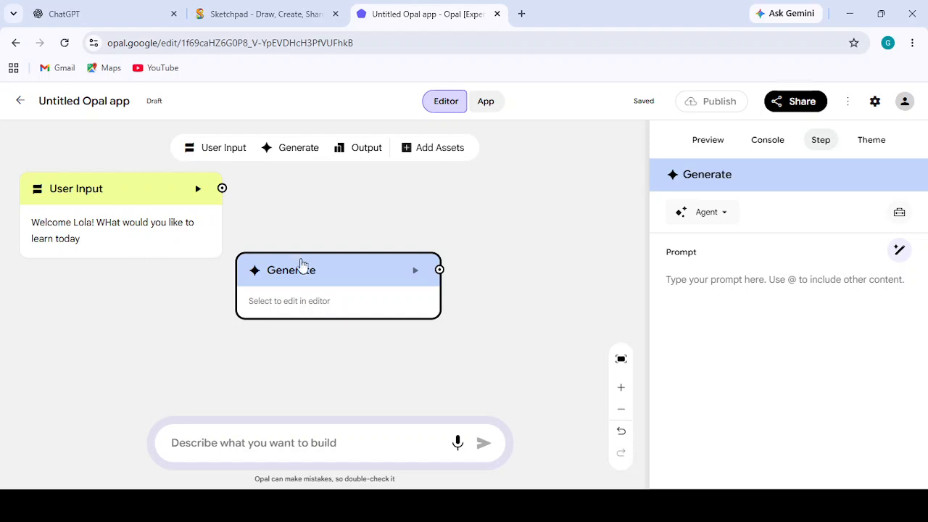
{"action": "left_click_drag", "start_coordinate": [308, 271], "coordinate": [302, 289]}
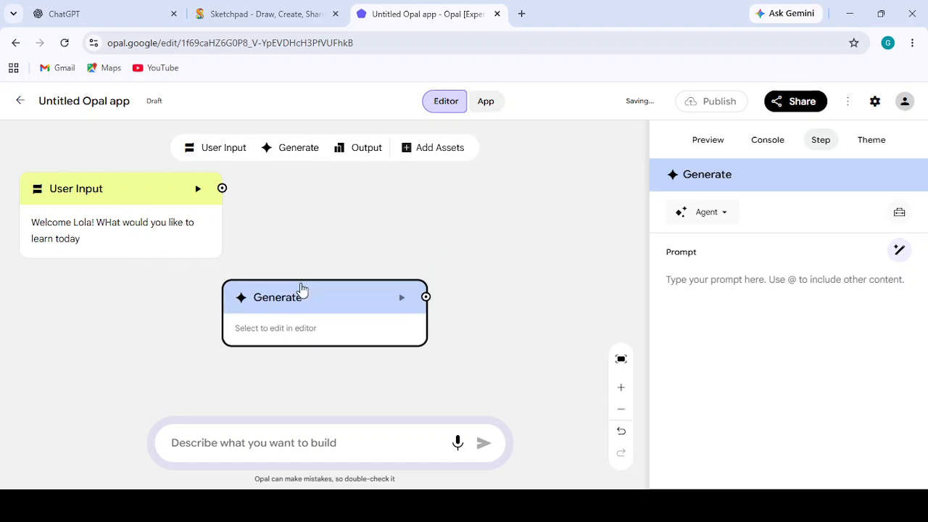
{"action": "left_click", "coordinate": [109, 201]}
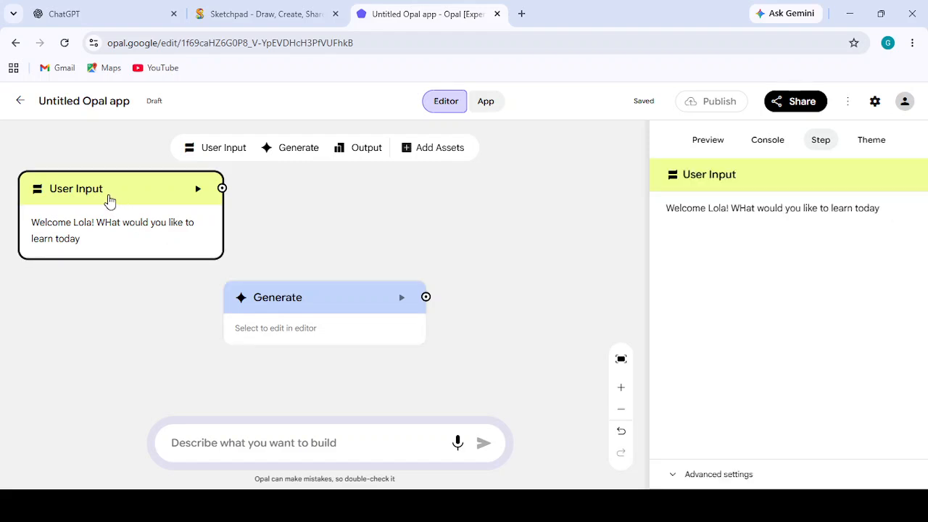
- Rename the Generate step as "text" and make its empty prompt ready for writing
{"action": "left_click", "coordinate": [312, 311]}
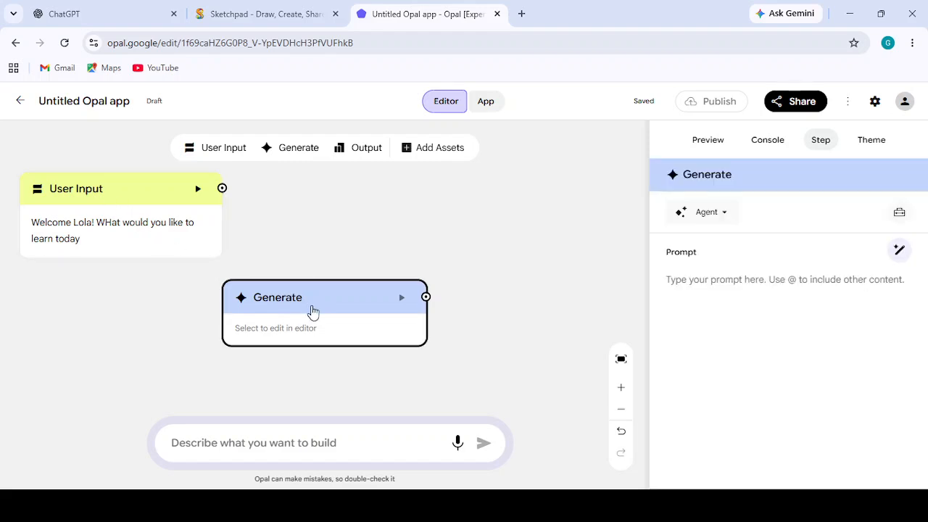
{"action": "double_click", "coordinate": [751, 173]}
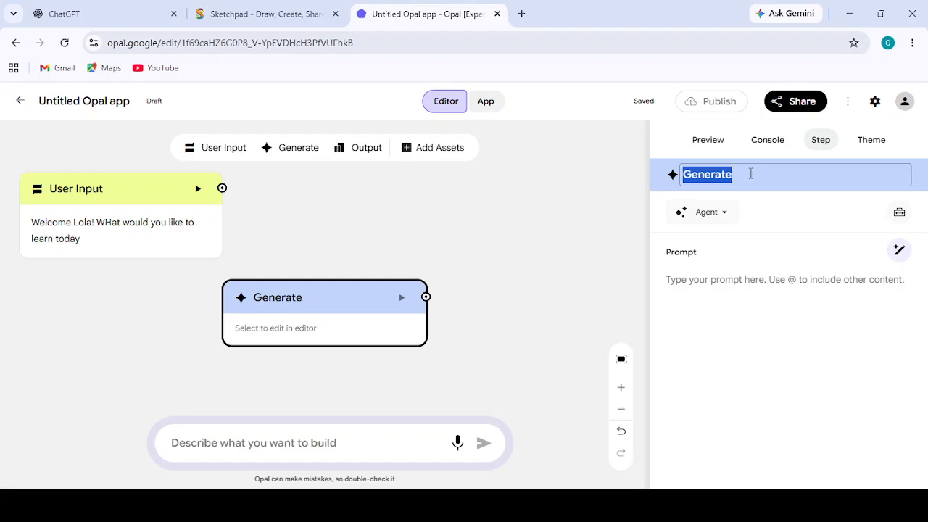
{"action": "type", "text": "text"}
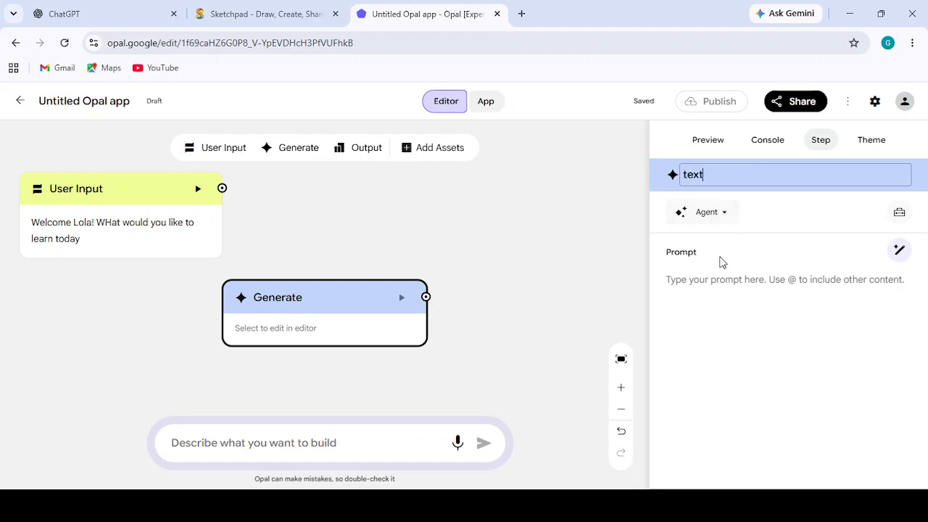
{"action": "left_click", "coordinate": [715, 282]}
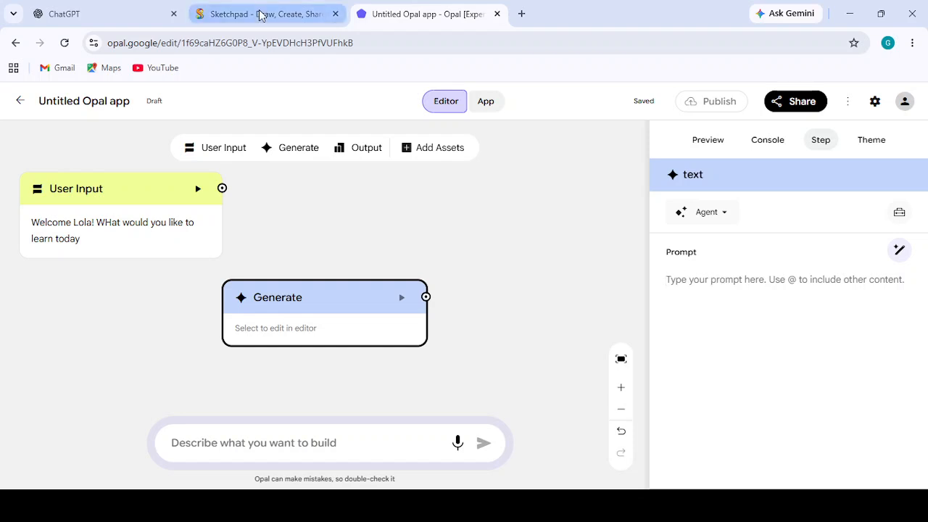
- Switch to Sketchpad and add a text block below INPUT listing GOAL, CONTEXT, FORMAT, CONSTRAINT and ROLE on separate lines
{"action": "left_click", "coordinate": [235, 9]}
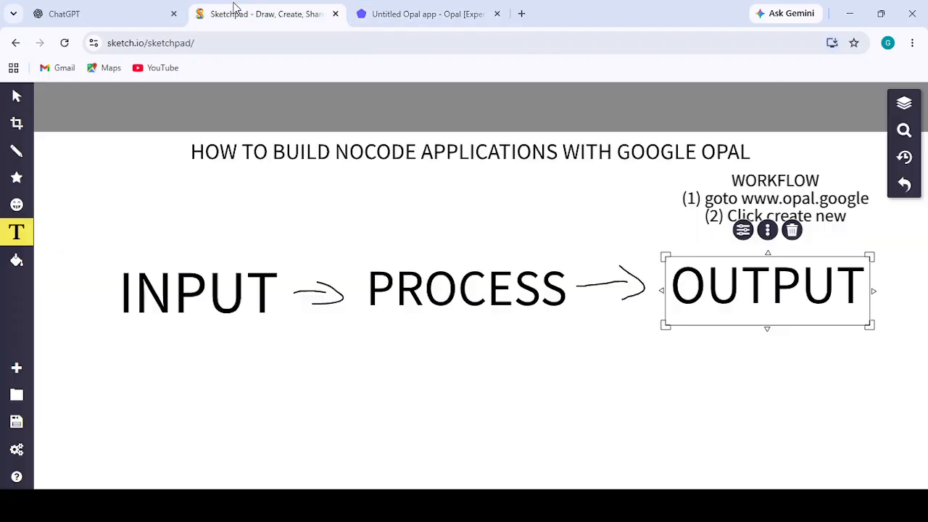
{"action": "left_click", "coordinate": [228, 363]}
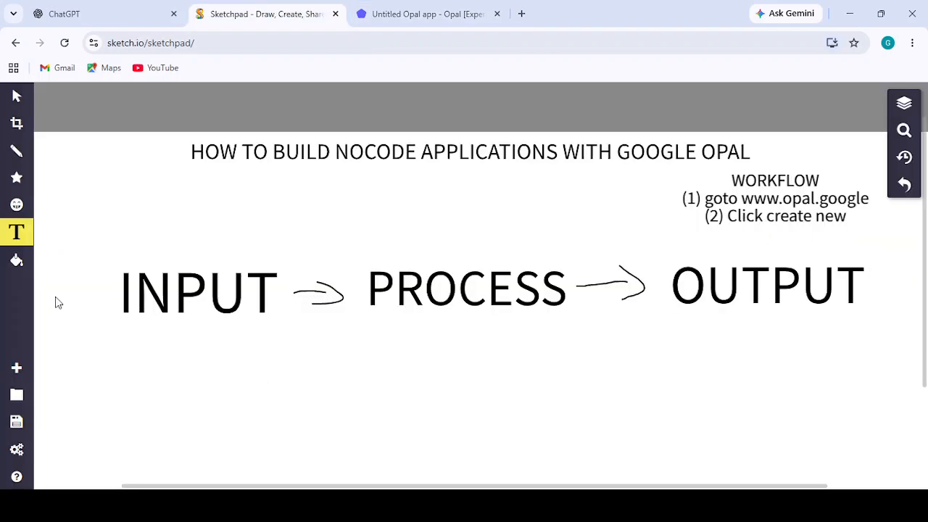
{"action": "left_click", "coordinate": [209, 366]}
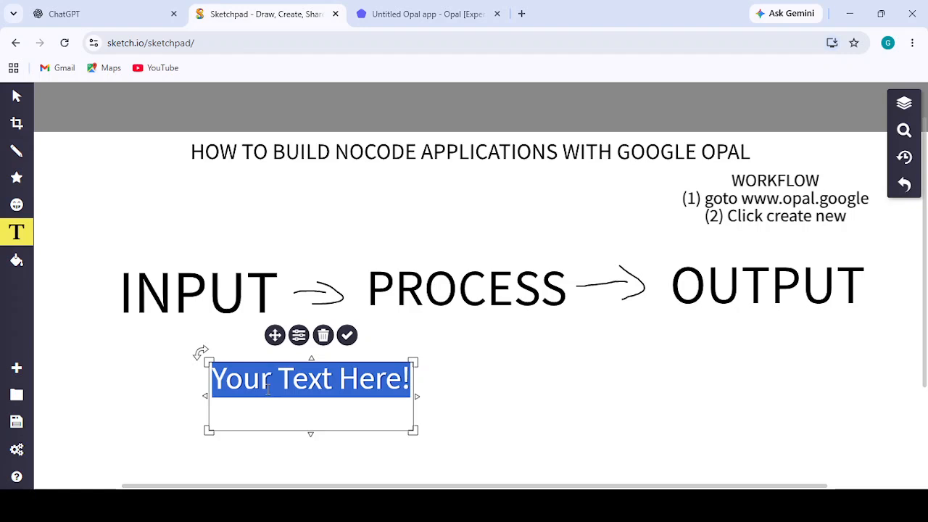
{"action": "type", "text": "GOAL"}
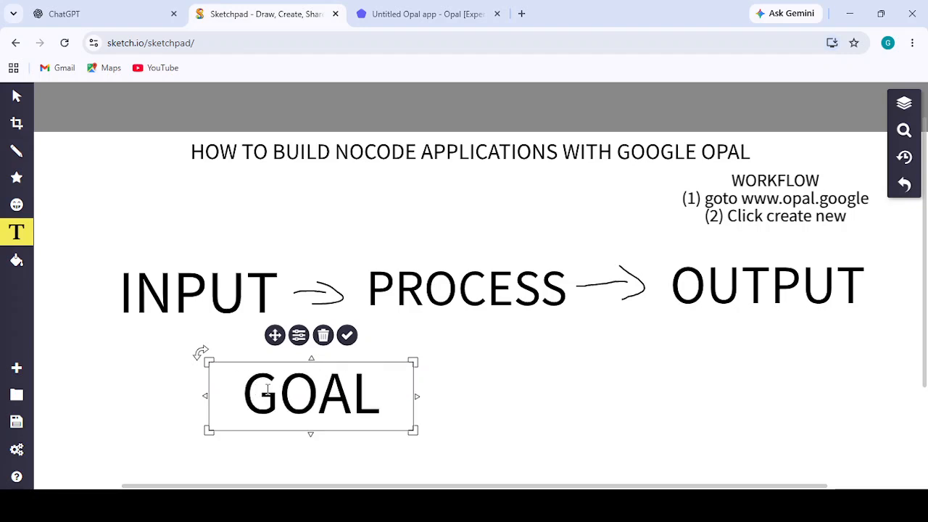
{"action": "key", "text": "Return"}
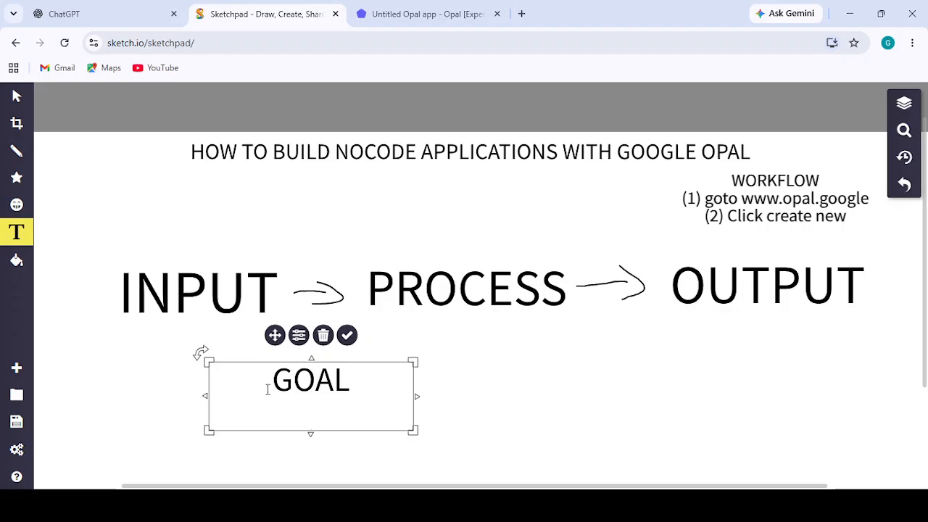
{"action": "type", "text": "S"}
{"action": "type", "text": "CONTEXT"}
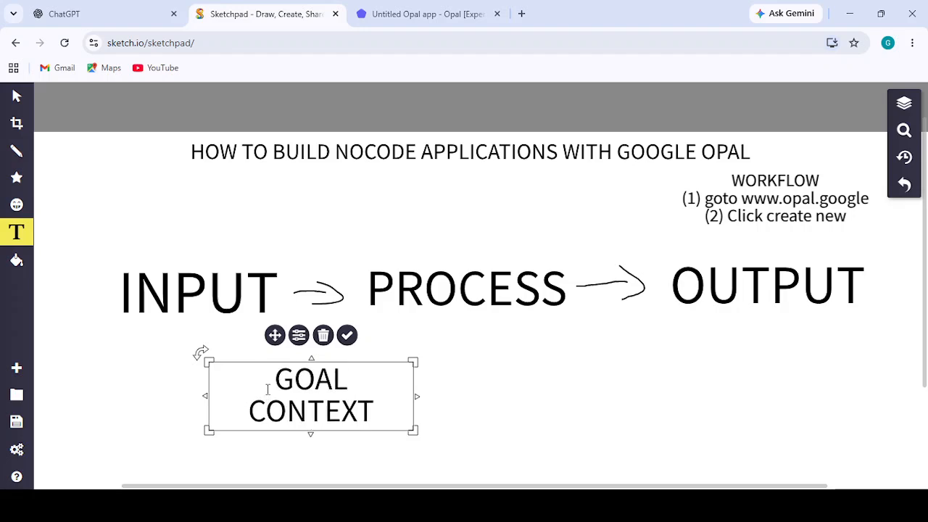
{"action": "key", "text": "Return"}
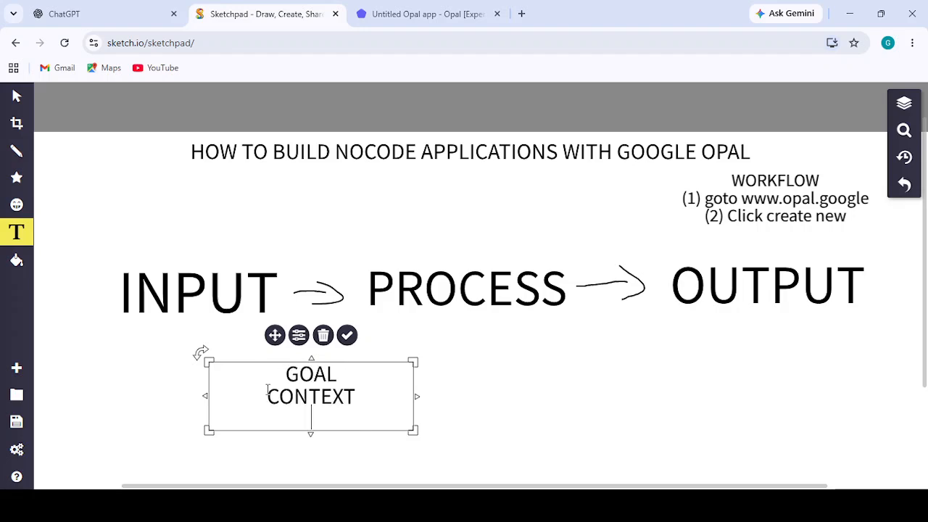
{"action": "type", "text": "FORMAT"}
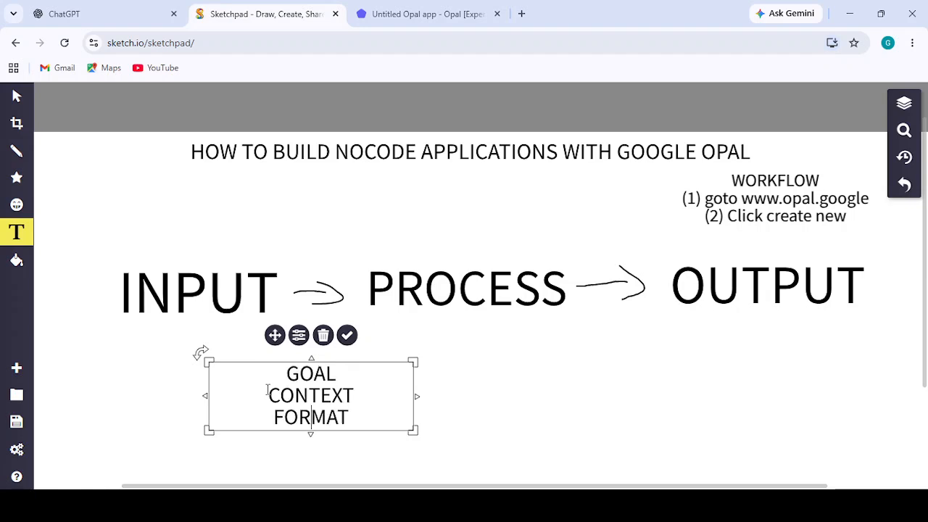
{"action": "key", "text": "Return"}
{"action": "type", "text": "CONS"}
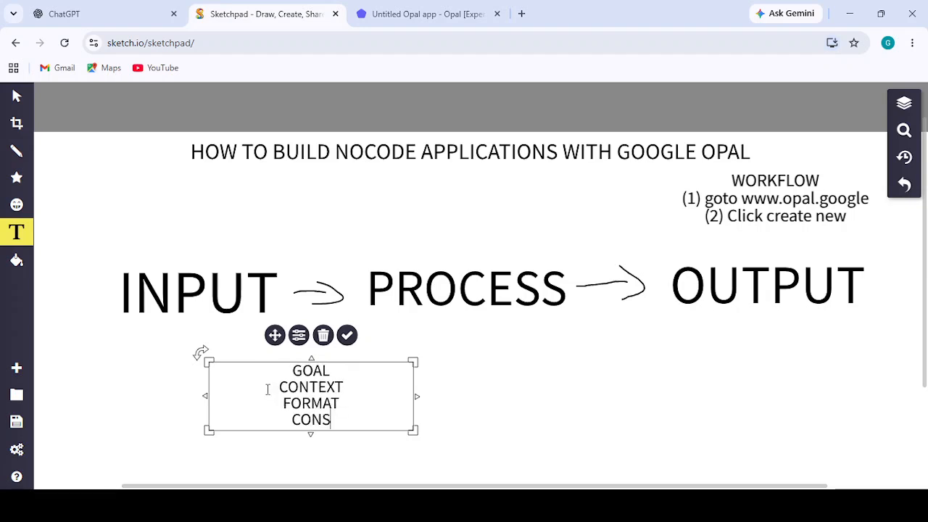
{"action": "type", "text": "TRAINT"}
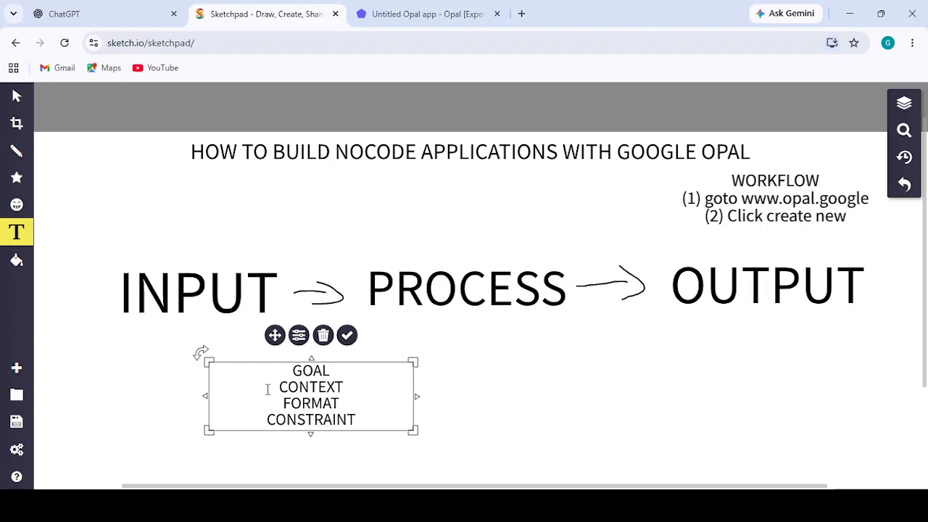
{"action": "key", "text": "Return"}
{"action": "type", "text": "ROLE"}
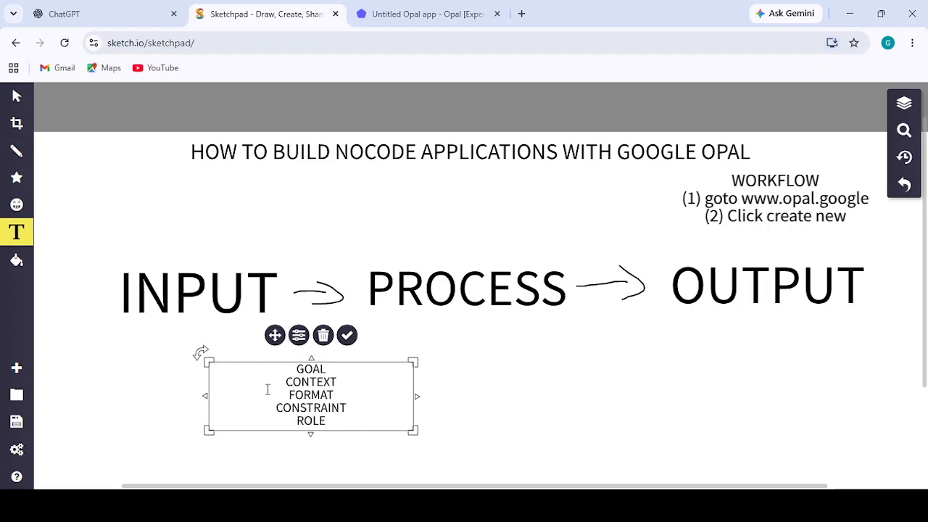
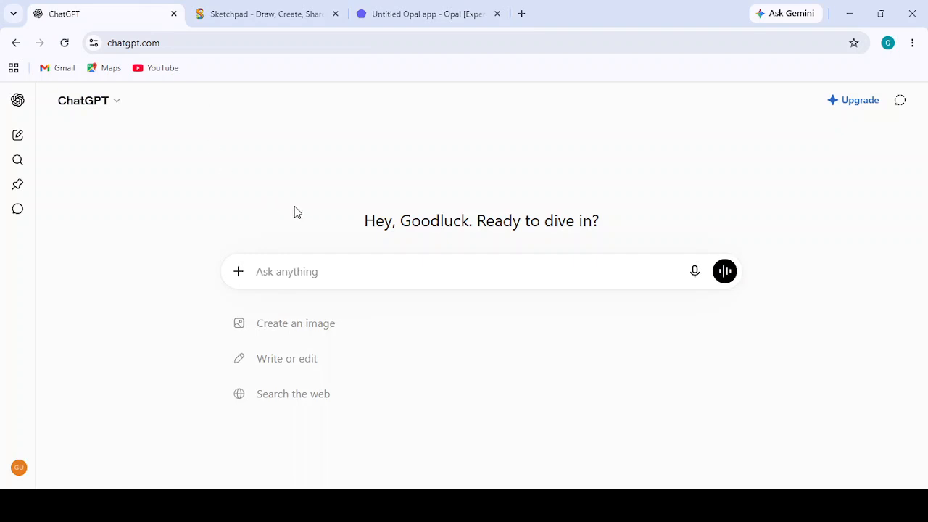
- Switch to Opal and begin the Generate step's prompt with "You are a professional teacher that helps kids understand complex topics"
{"action": "left_click", "coordinate": [410, 14]}
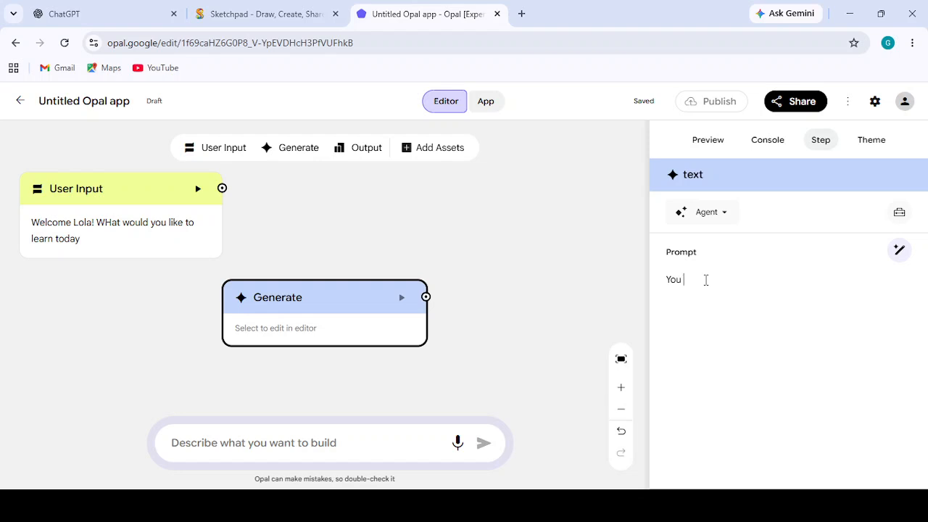
{"action": "type", "text": "are a professional teacher that helps kids understand"}
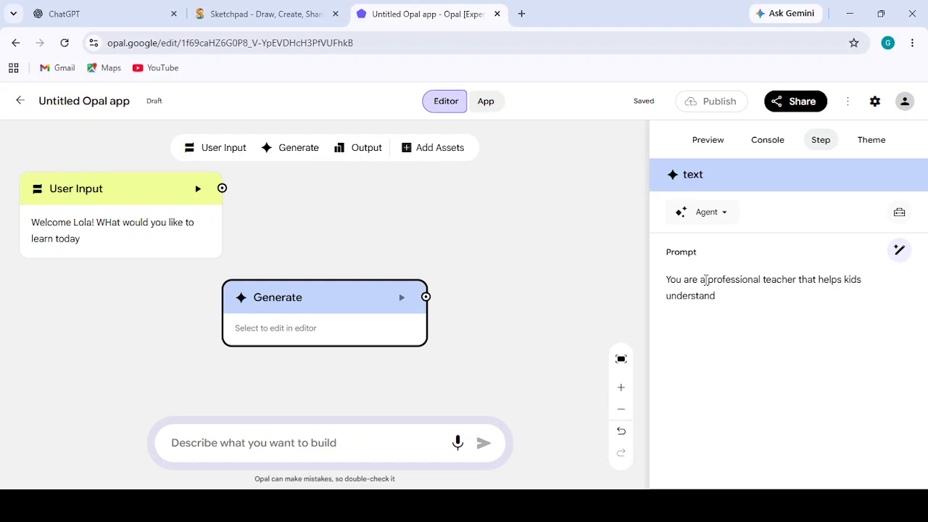
{"action": "type", "text": "complex topics."}
- Continue the Generate prompt after a period with "whenever i give you an in"
{"action": "type", "text": "whene"}
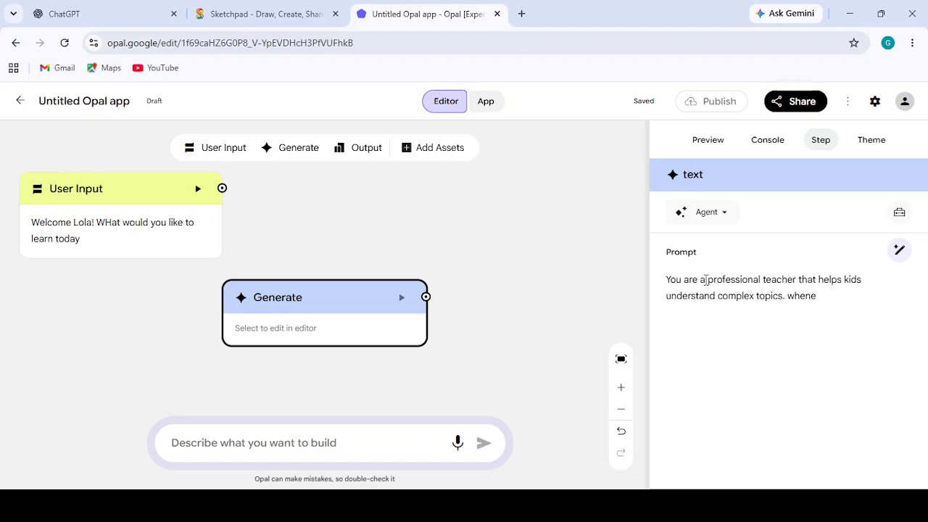
{"action": "type", "text": "ver i give you an in"}
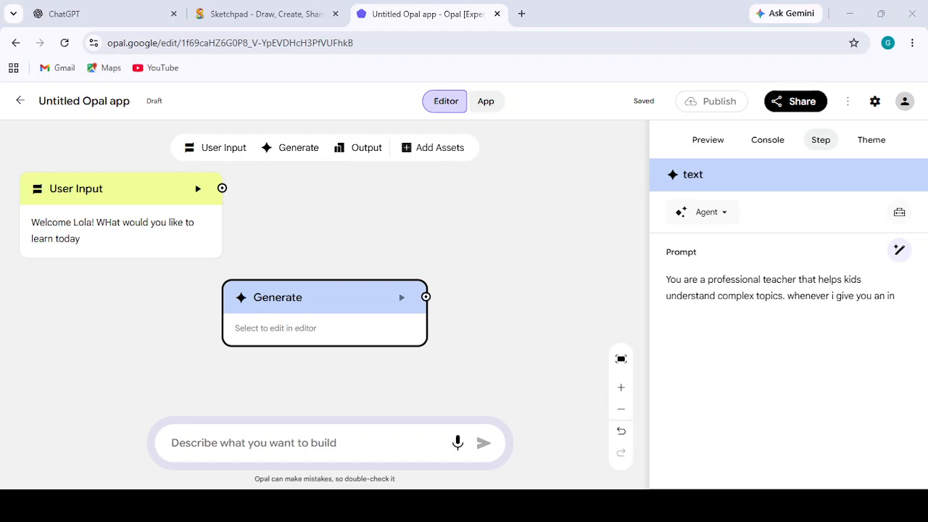
- Replace the whole draft of the Generate prompt with "You are an expert teacher for children"
{"action": "left_click_drag", "start_coordinate": [896, 296], "coordinate": [649, 277]}
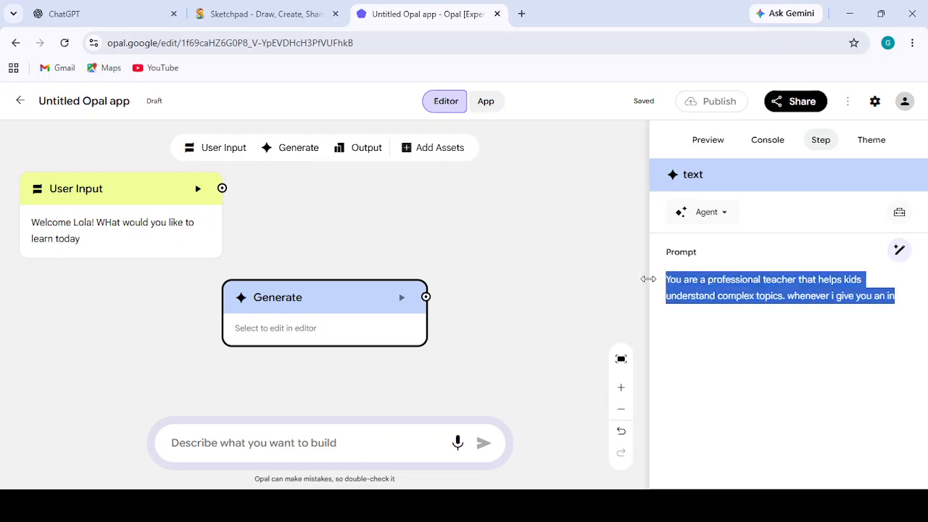
{"action": "type", "text": "You are"}
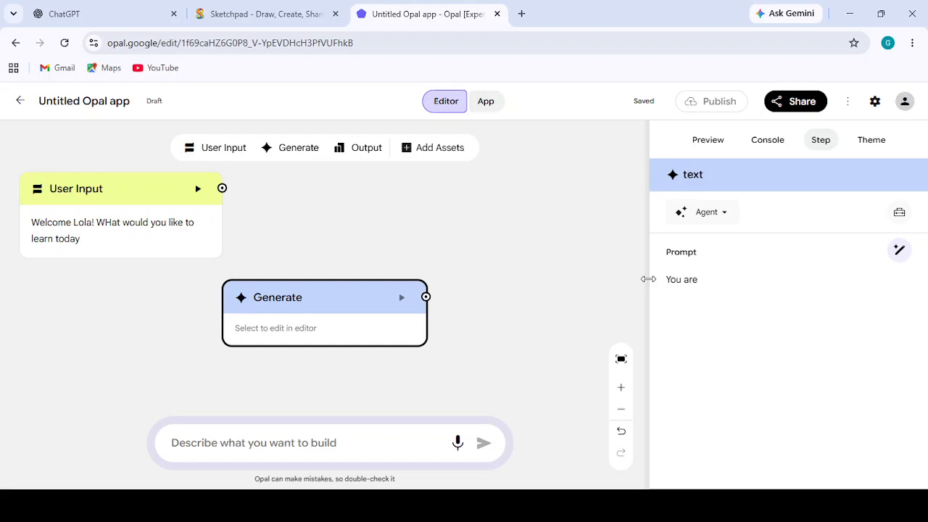
{"action": "type", "text": " an expert teacher for chi"}
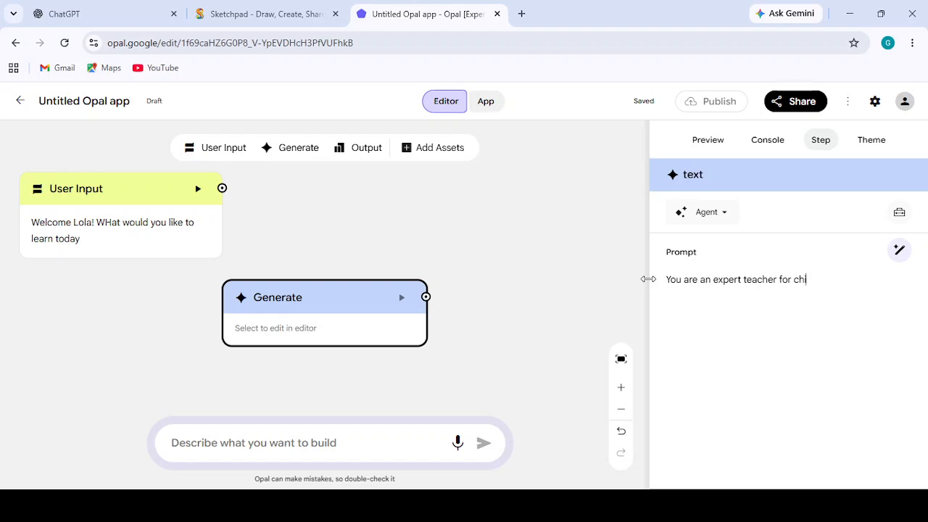
{"action": "type", "text": "ldren. The user will"}
- Add a new sentence to the Generate prompt: "The user will provide a topic they want to learn"
{"action": "type", "text": "provide a topic they want to learn"}
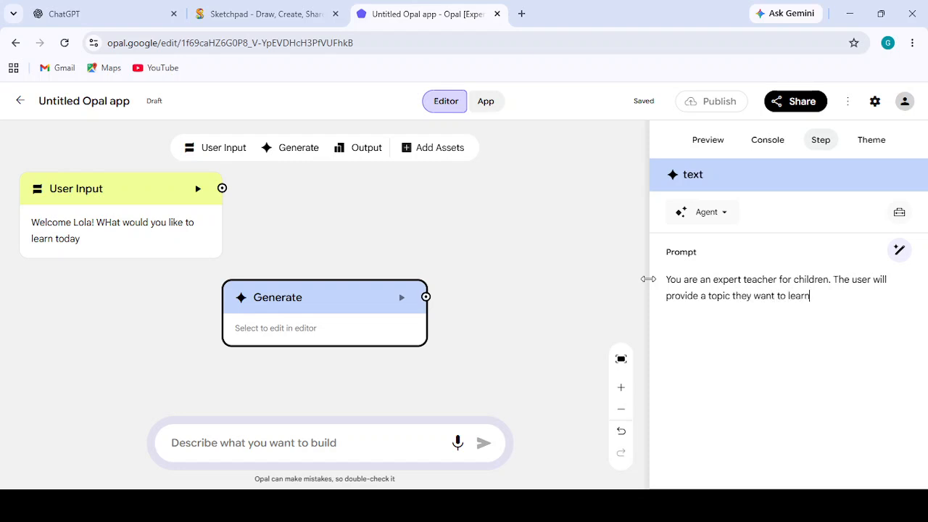
{"action": "type", "text": ", analyze and breakdown h"}
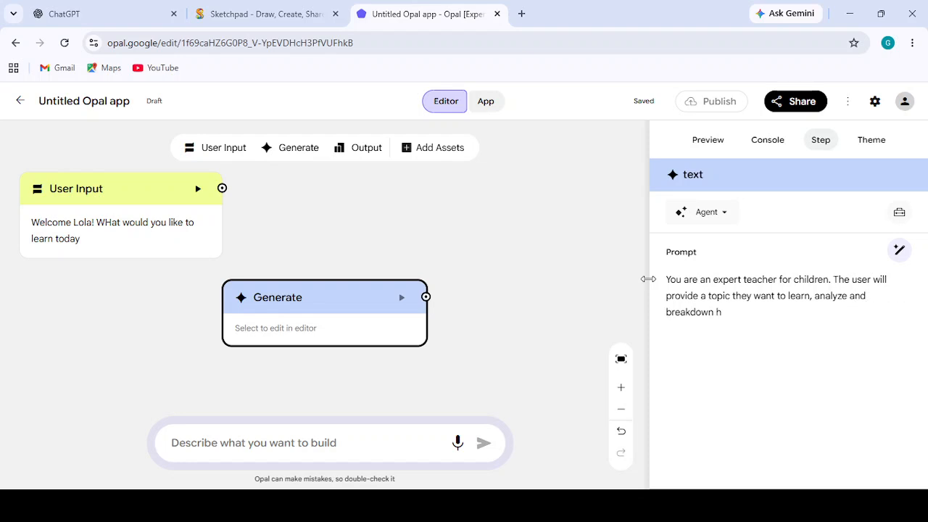
- Extend the prompt's last sentence with a comma and "analyze and breakdown the topic"
{"action": "key", "text": "BackSpace"}
{"action": "type", "text": "the topic in simple English"}
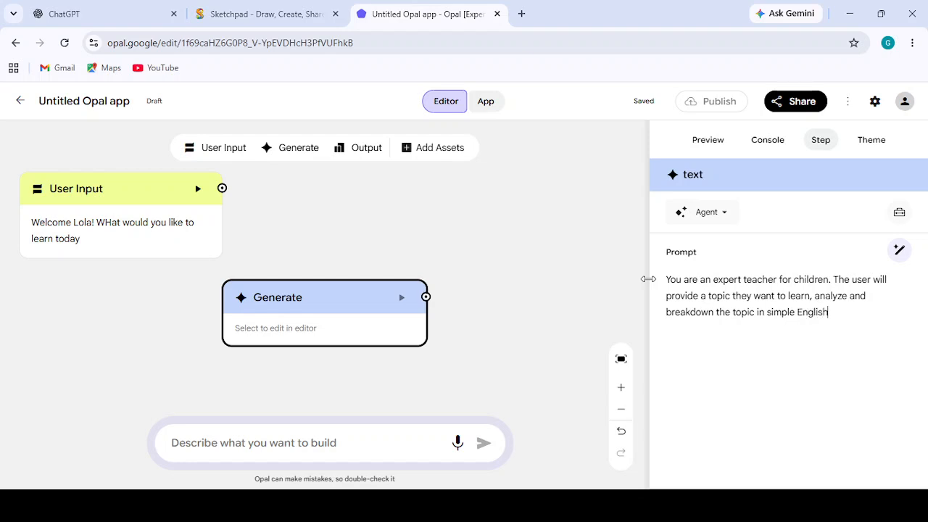
{"action": "type", "text": " suitable for a 12 year old"}
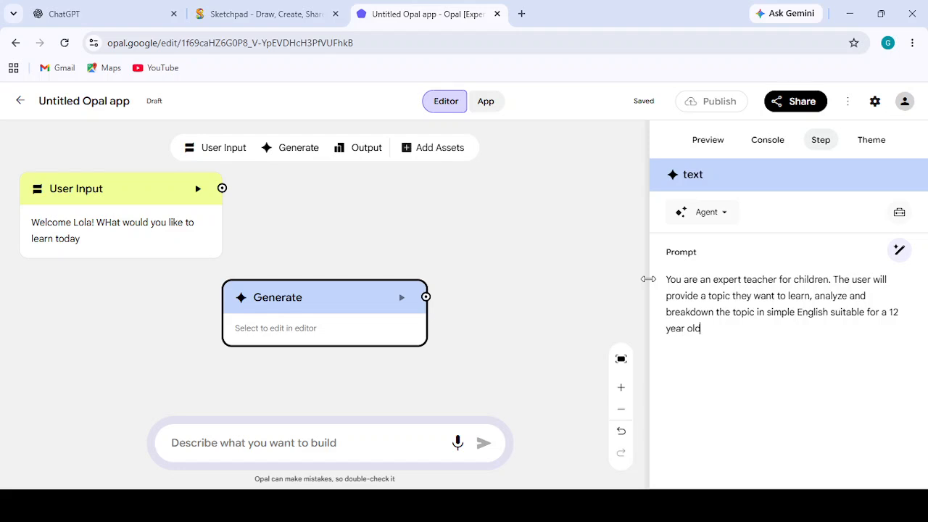
- Add the style instruction ", use short sentences amd familiar examples where necessary" to the end of the prompt
{"action": "type", "text": ", use short sententences"}
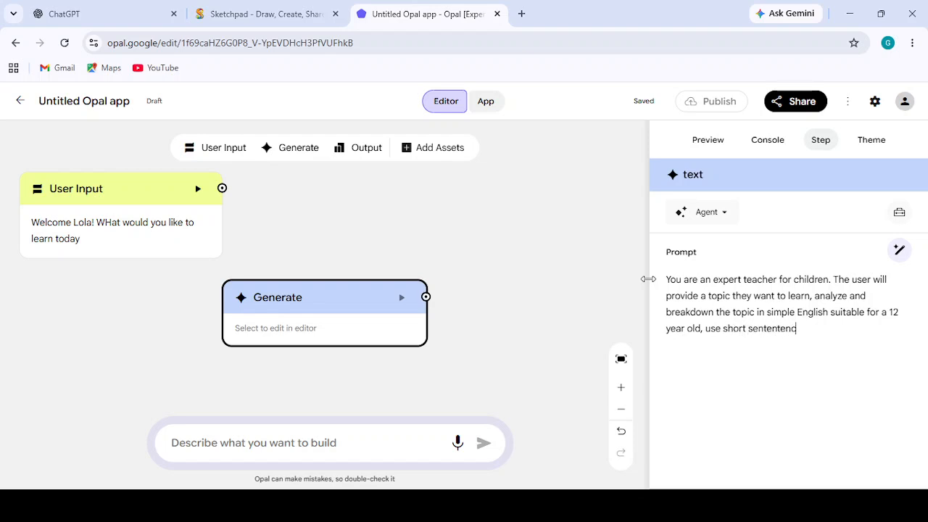
{"action": "key", "text": "BackSpace"}
{"action": "key", "text": "BackSpace"}
{"action": "key", "text": "BackSpace"}
{"action": "key", "text": "BackSpace"}
{"action": "key", "text": "BackSpace"}
{"action": "type", "text": "ces amd familiar examples where necessary"}
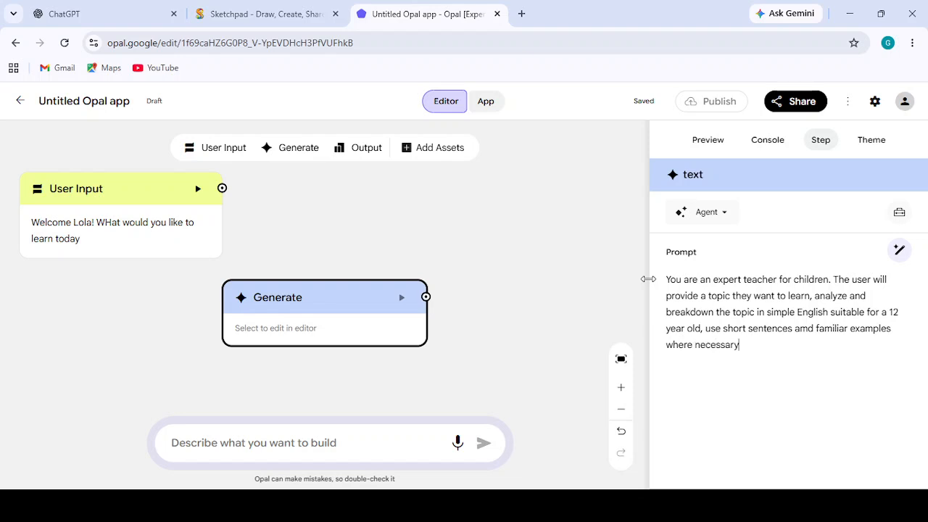
{"action": "type", "text": ". Avoid unecessary "}
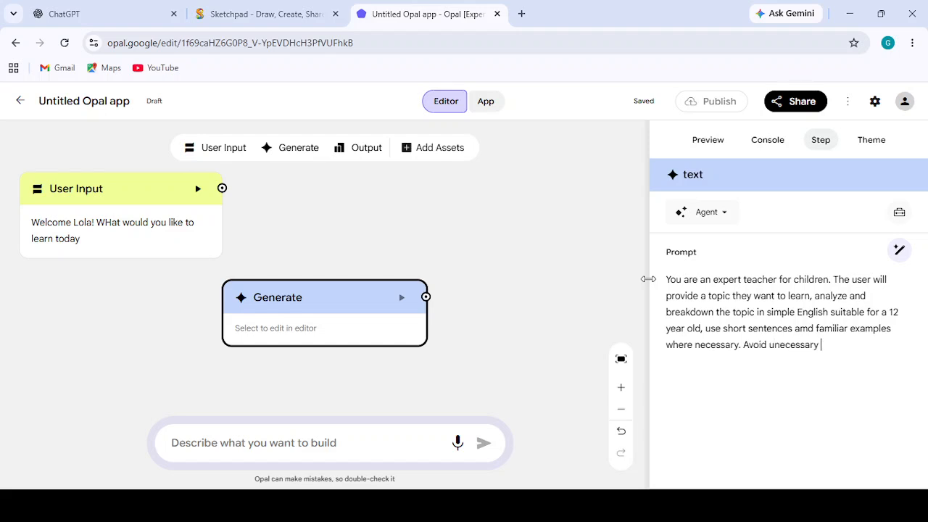
{"action": "type", "text": "technical language"}
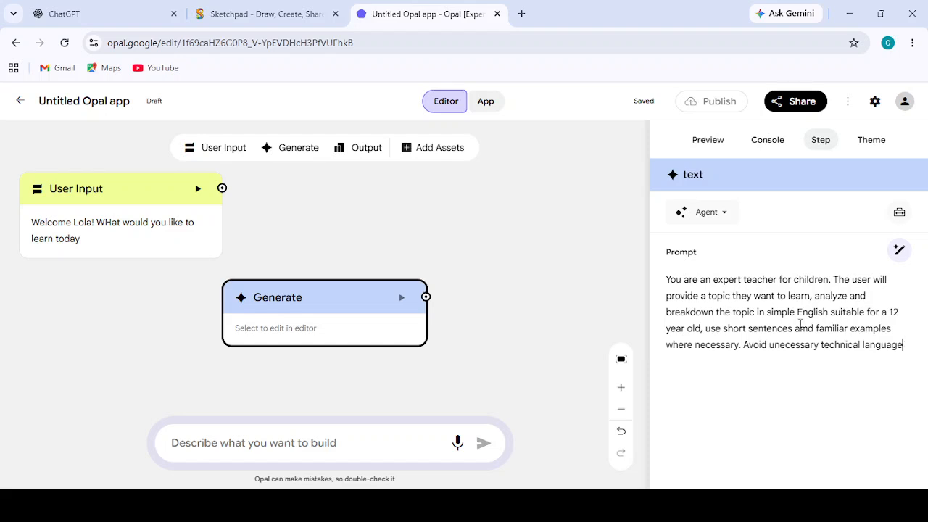
- Switch to Sketchpad and open the WORKFLOW text block for editing at the end of "(2) Click create new"
{"action": "left_click", "coordinate": [263, 6]}
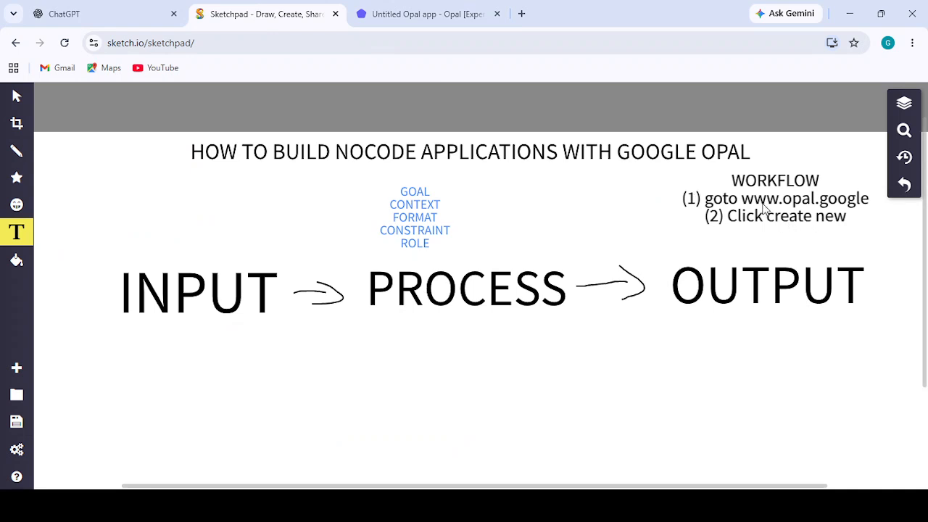
{"action": "left_click", "coordinate": [440, 26]}
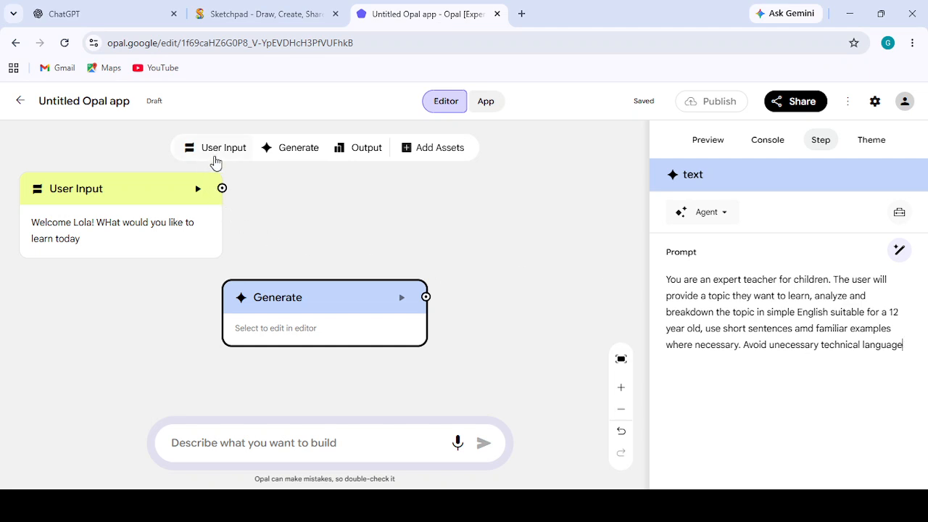
{"action": "left_click", "coordinate": [261, 16]}
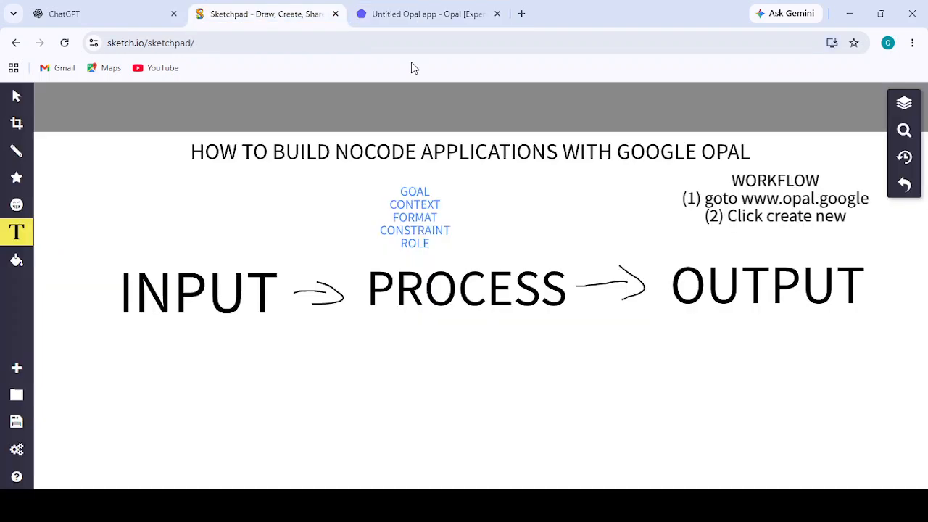
{"action": "left_click", "coordinate": [848, 215]}
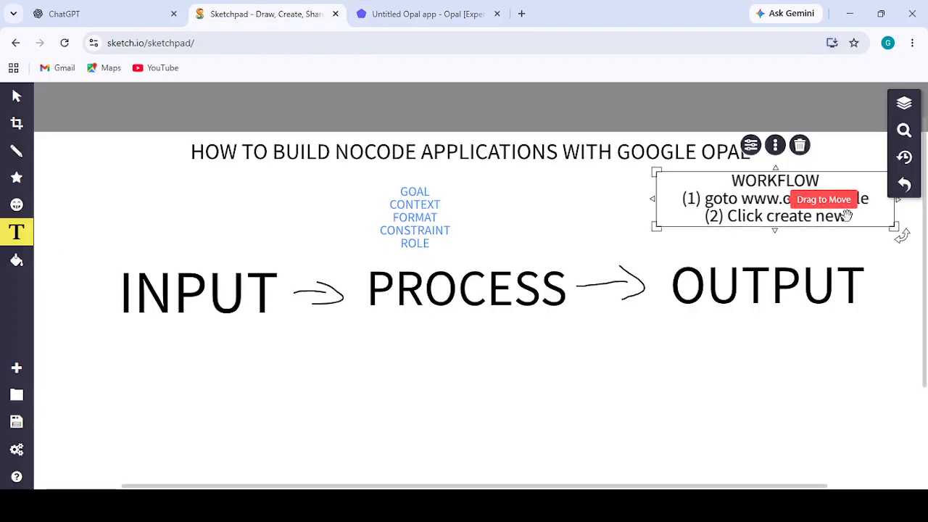
{"action": "double_click", "coordinate": [852, 218]}
{"action": "left_click", "coordinate": [853, 218]}
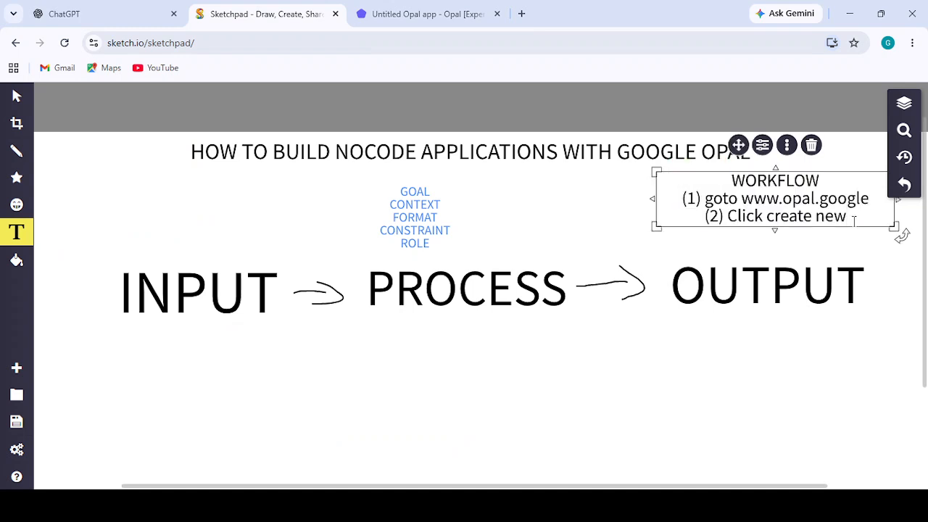
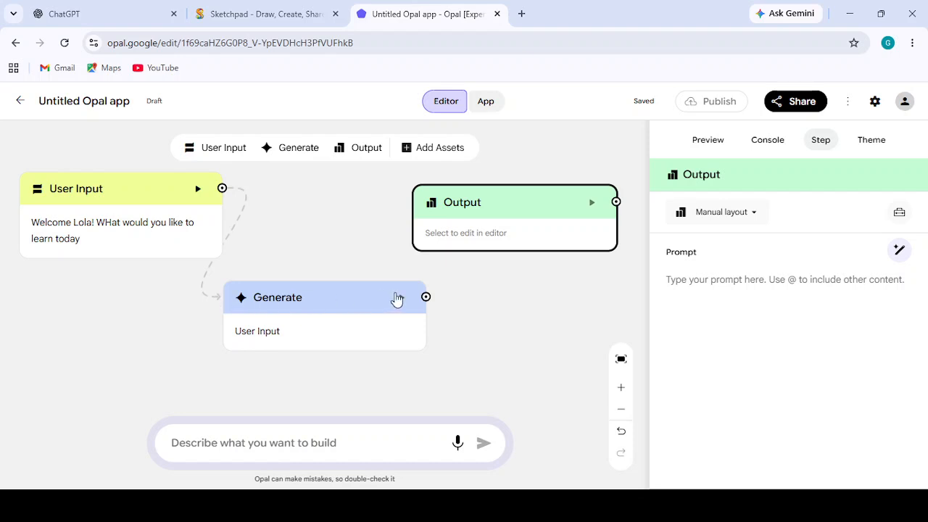
- Connect the Generate step to Output and replace Generate's prompt with the copied text beginning "You are an expert teacher for children."
{"action": "left_click_drag", "start_coordinate": [425, 297], "coordinate": [512, 216]}
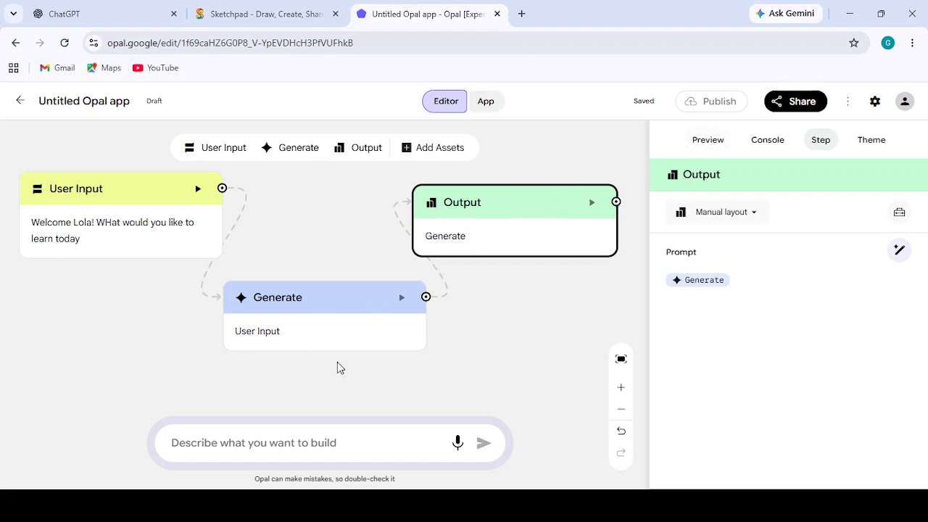
{"action": "left_click", "coordinate": [326, 314]}
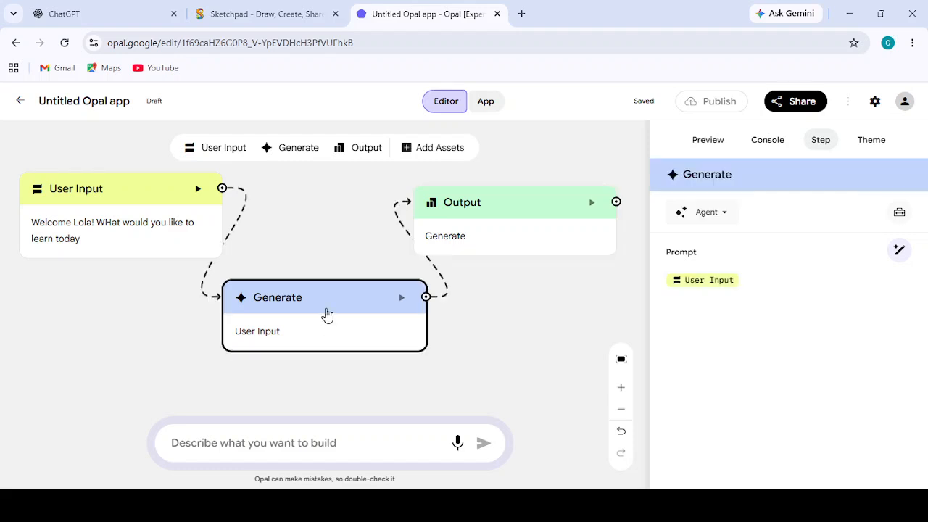
{"action": "left_click", "coordinate": [746, 278]}
{"action": "type", "text": "You are an expert teacher for children.  The user will provide a topic they want to learn.  Analyze the topic and identify: - The main concept - The important ideas - Any difficult words that need to be explained  Then explain the topic in simple English suitable for a 12-year-old Nigerian child. Use short sentences and familiar Nigerian examples where appropriate. Avoid unnecessary technical language."}
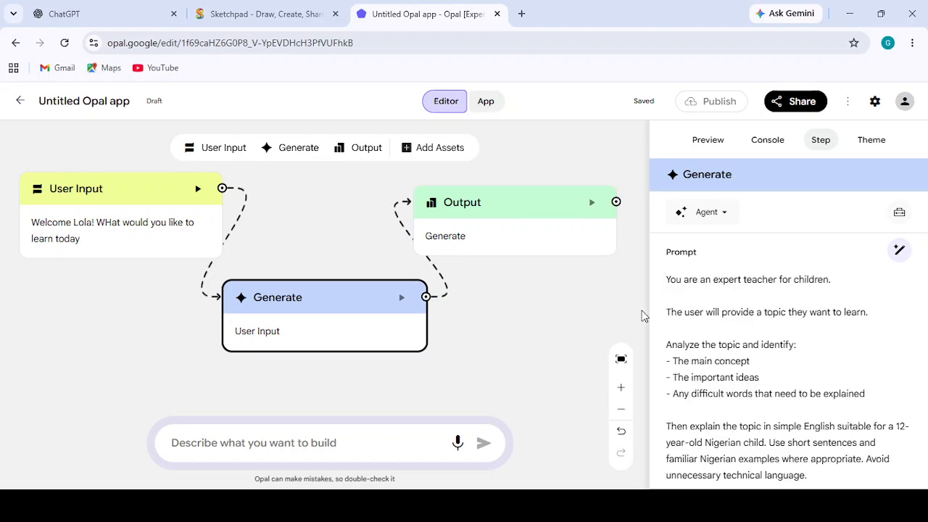
- Delete the "Analyze the topic and identify:" line and its three bullets from the Generate prompt, closing the empty gap
{"action": "left_click_drag", "start_coordinate": [672, 341], "coordinate": [899, 392]}
{"action": "key", "text": "BackSpace"}
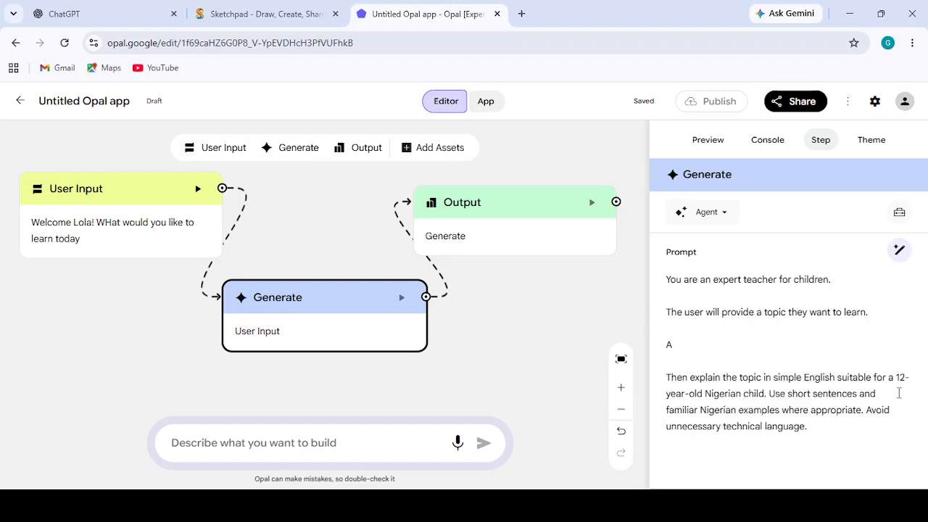
{"action": "key", "text": "BackSpace"}
{"action": "key", "text": "BackSpace"}
{"action": "key", "text": "BackSpace"}
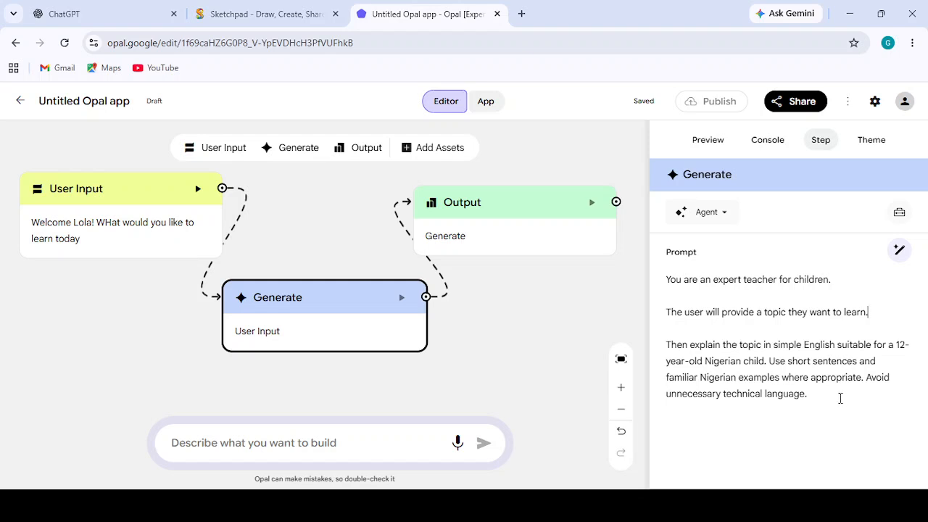
{"action": "left_click", "coordinate": [574, 327]}
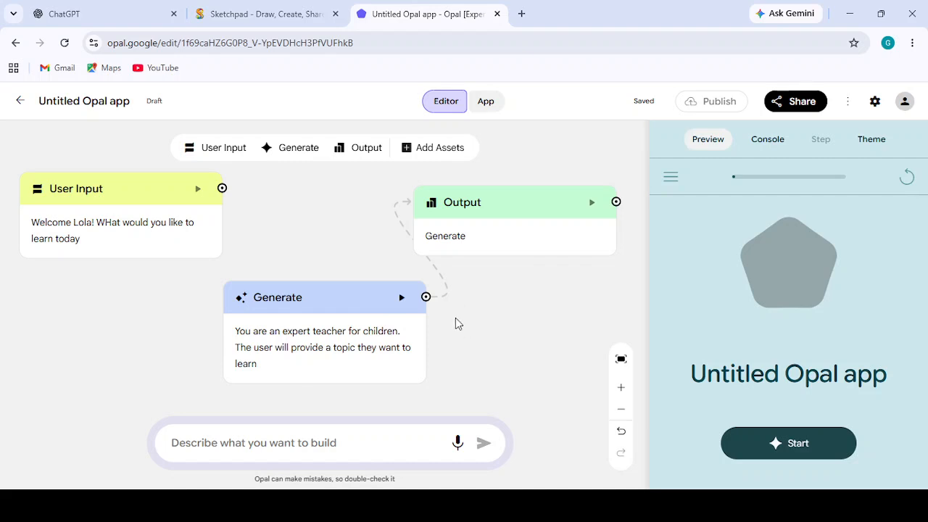
- Rename the Generate step to "text"
{"action": "left_click", "coordinate": [333, 306]}
{"action": "left_click", "coordinate": [737, 174]}
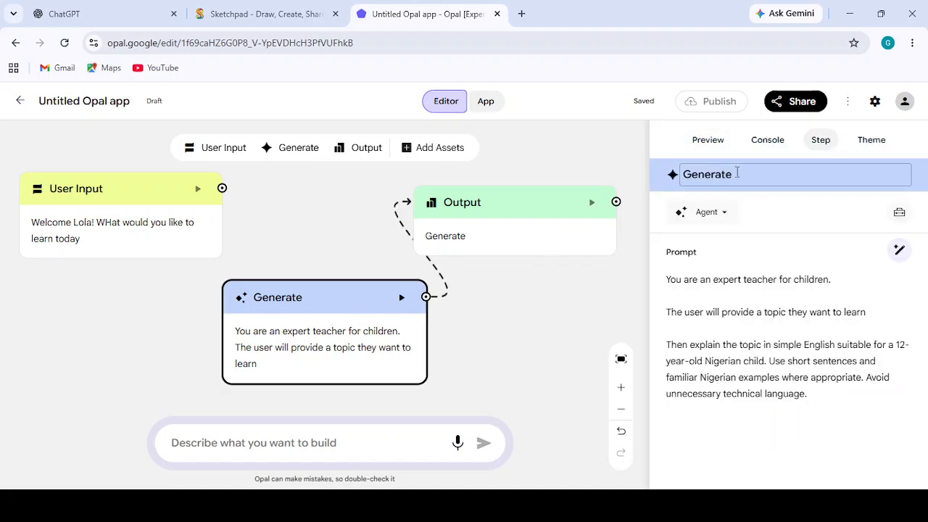
{"action": "key", "text": "ctrl+a"}
{"action": "type", "text": "te"}
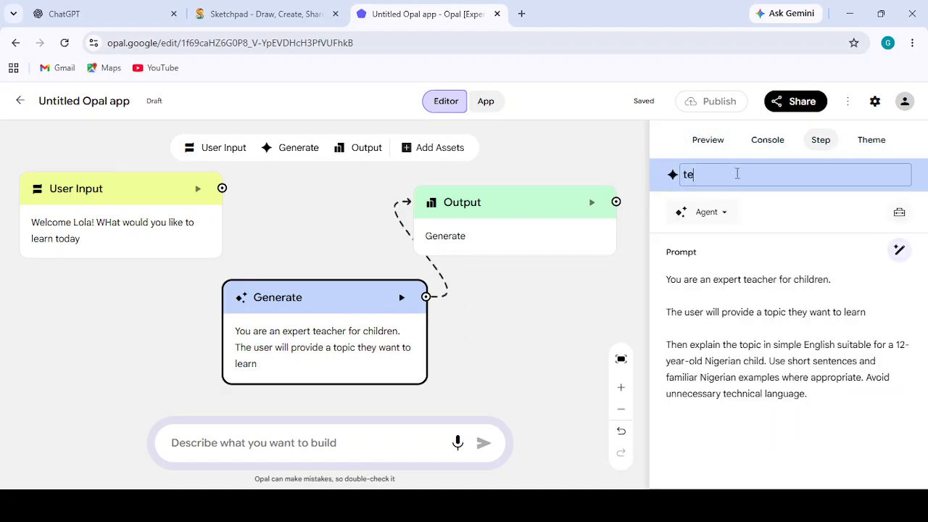
{"action": "type", "text": "xt"}
{"action": "left_click", "coordinate": [570, 292]}
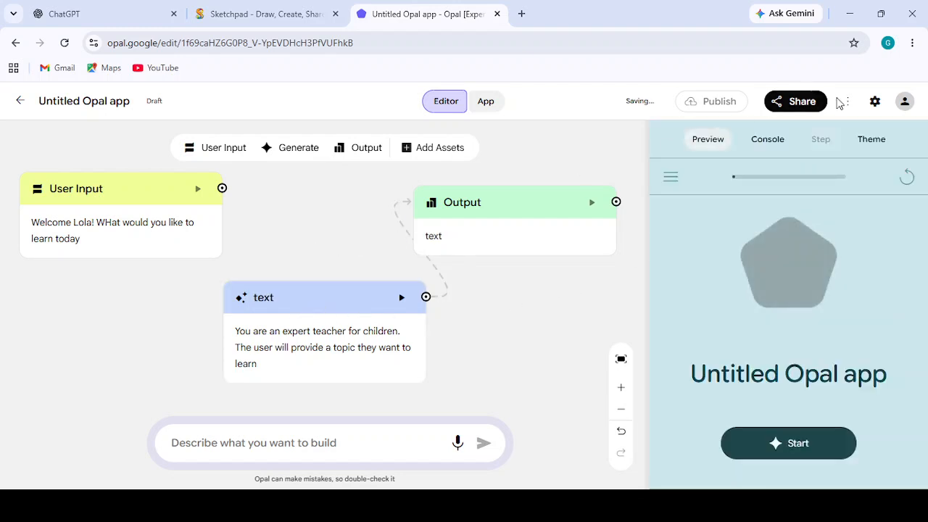
- Try a test run of the app in the preview and reset it
{"action": "left_click", "coordinate": [319, 338]}
{"action": "left_click", "coordinate": [712, 141]}
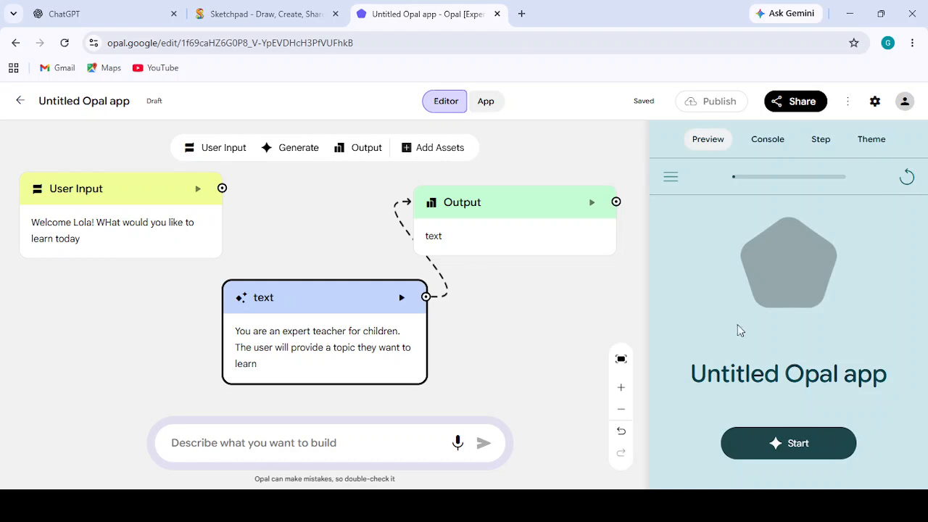
{"action": "left_click", "coordinate": [798, 456]}
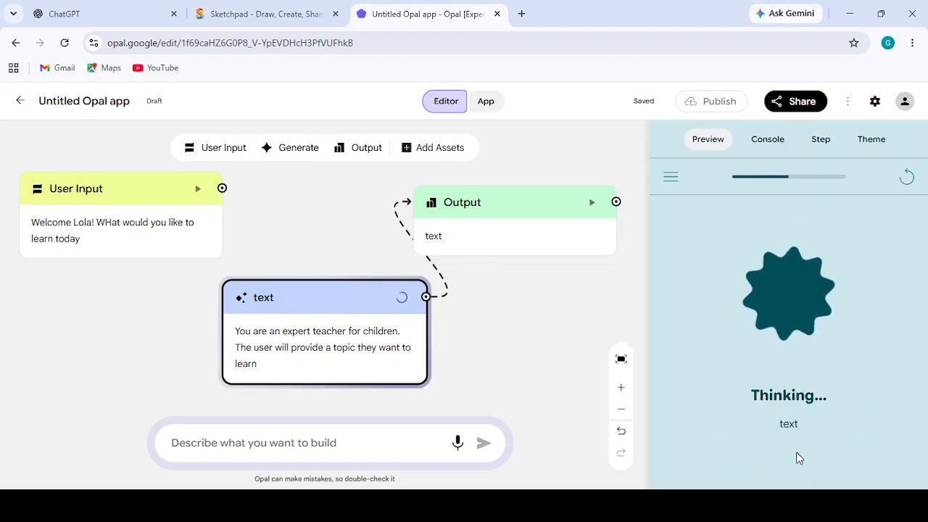
{"action": "left_click", "coordinate": [900, 180]}
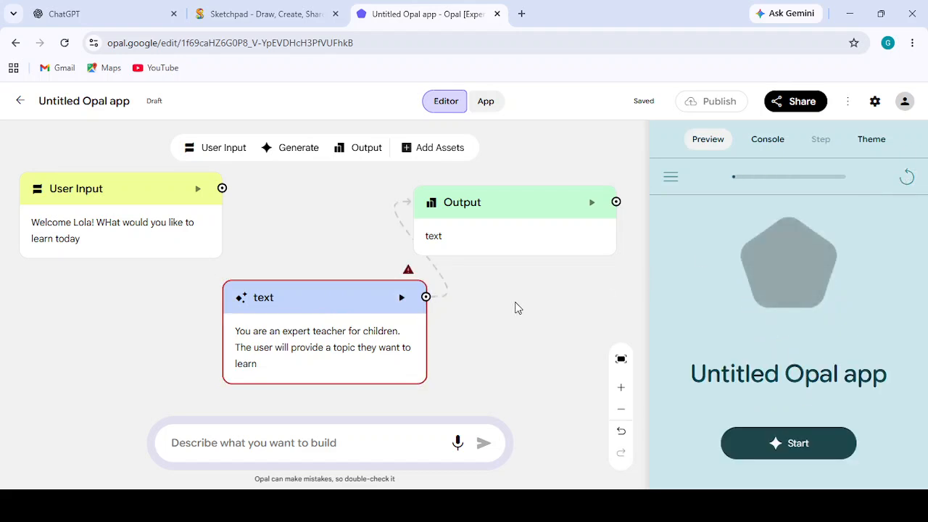
- Connect the User Input step to the text step and start the app in the preview
{"action": "left_click", "coordinate": [101, 248]}
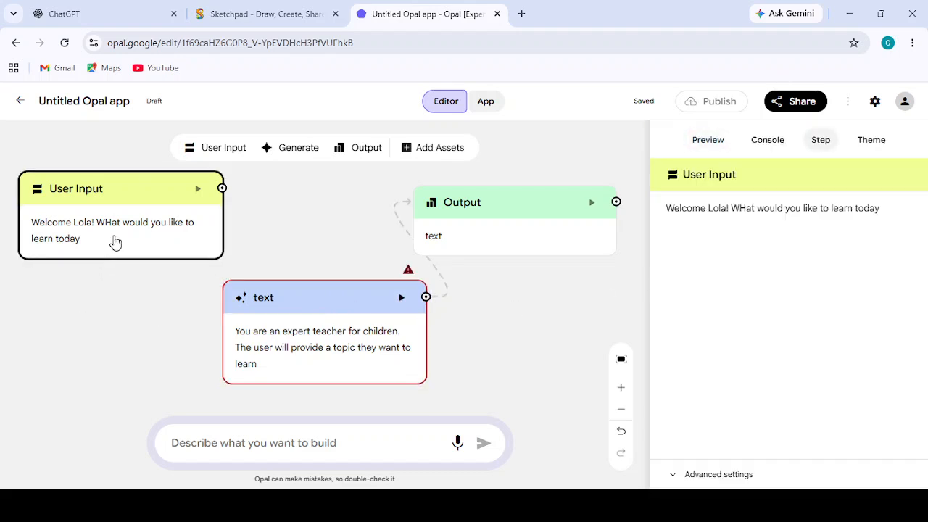
{"action": "left_click_drag", "start_coordinate": [227, 219], "coordinate": [252, 348]}
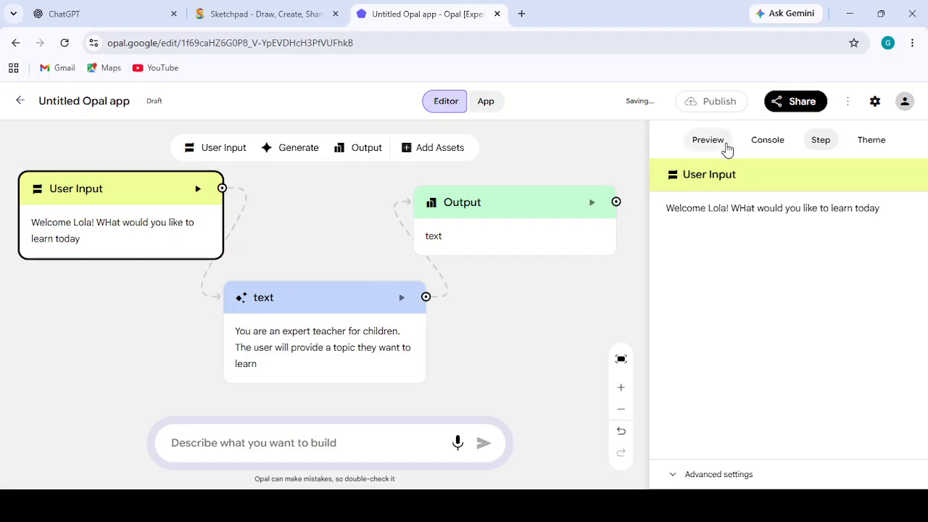
{"action": "left_click", "coordinate": [724, 146]}
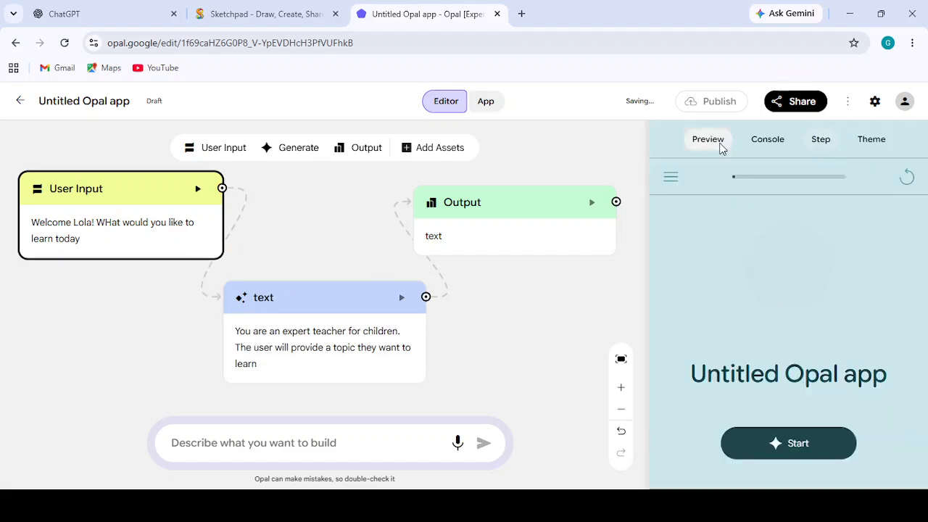
{"action": "left_click", "coordinate": [748, 446]}
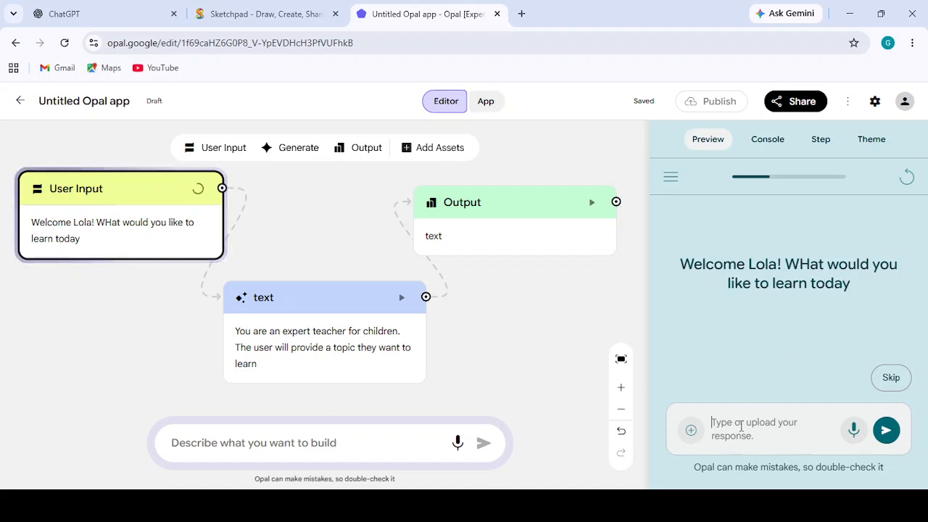
- Submit "what is photosynthesis" as the topic in the running app preview
{"action": "type", "text": "what"}
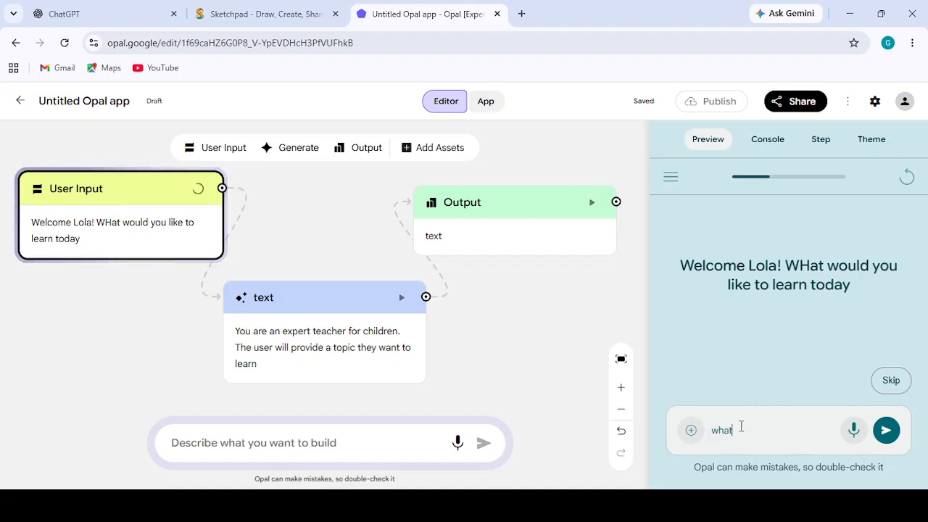
{"action": "type", "text": " is photosynthesis"}
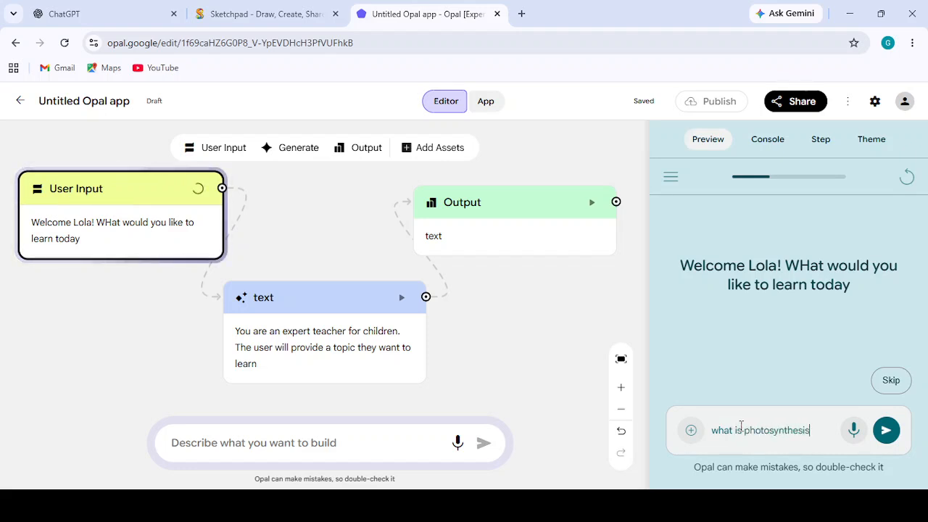
{"action": "left_click", "coordinate": [887, 431]}
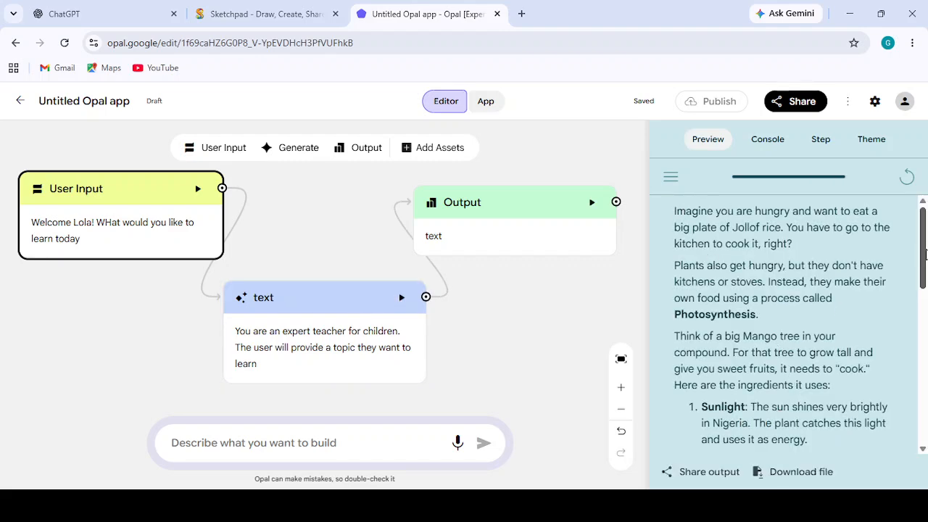
- Read through the generated photosynthesis explanation in the preview from start to end
{"action": "mouse_move", "coordinate": [925, 254]}
{"action": "left_mouse_down"}
{"action": "mouse_move", "coordinate": [924, 321]}
{"action": "mouse_move", "coordinate": [908, 250]}
{"action": "left_mouse_up"}
{"action": "left_click_drag", "start_coordinate": [923, 275], "coordinate": [923, 304]}
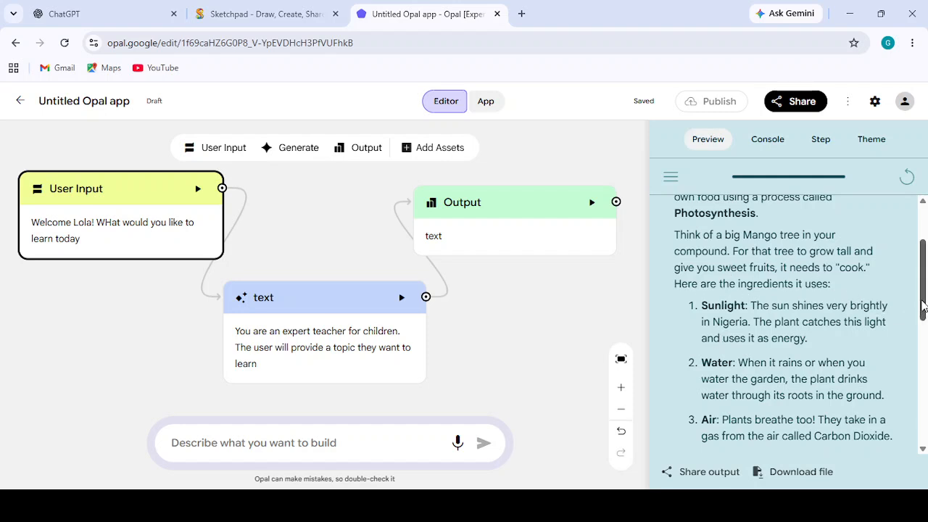
{"action": "left_click_drag", "start_coordinate": [923, 305], "coordinate": [916, 227]}
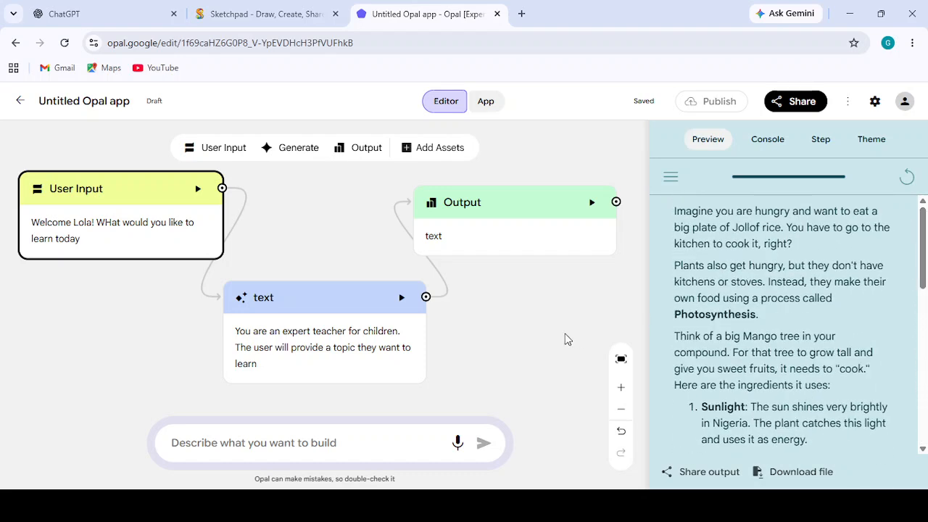
{"action": "left_click_drag", "start_coordinate": [922, 248], "coordinate": [919, 410]}
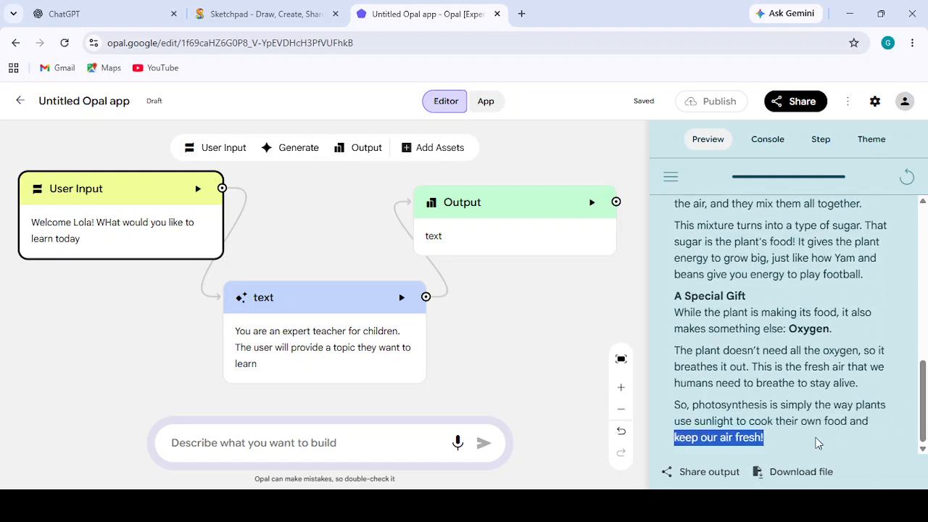
{"action": "left_click", "coordinate": [793, 435]}
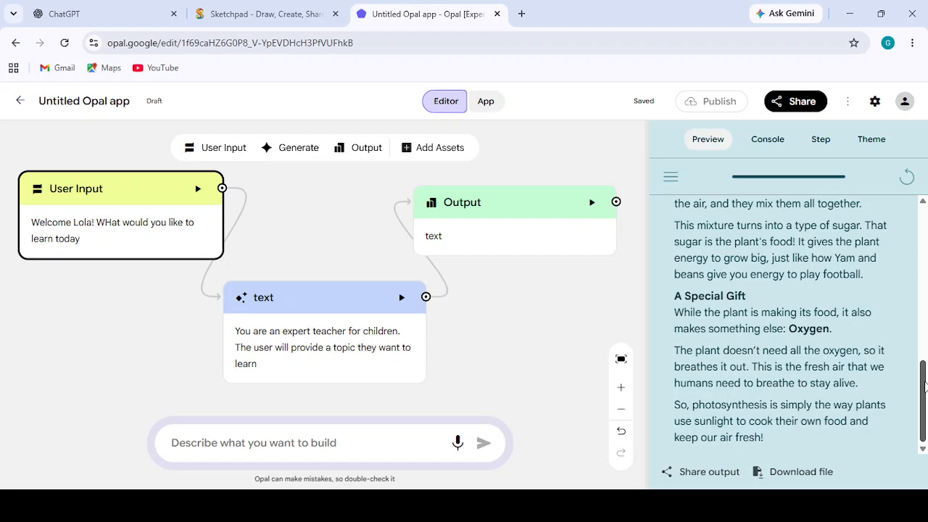
{"action": "left_click_drag", "start_coordinate": [924, 386], "coordinate": [926, 184]}
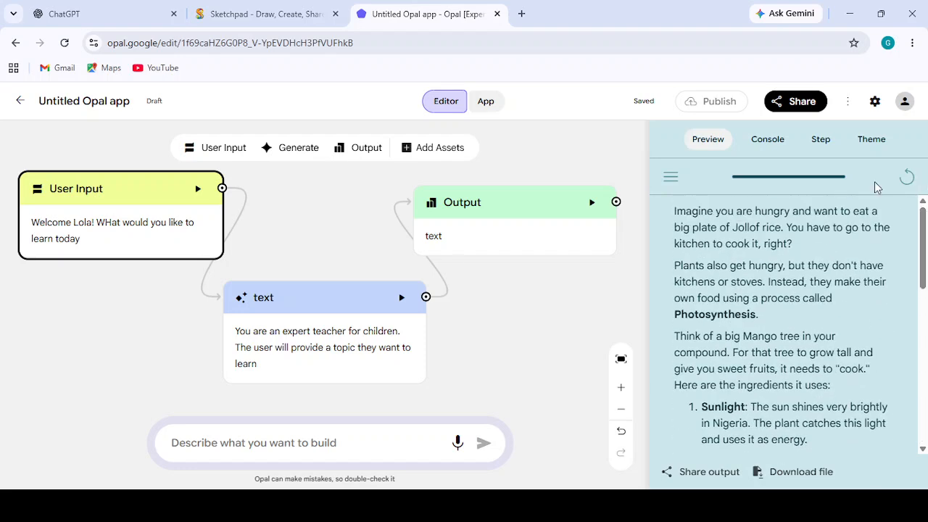
- Start a new line before the User Input reference in the text step's prompt, reading "At the end of the explanation,"
{"action": "left_click", "coordinate": [327, 344]}
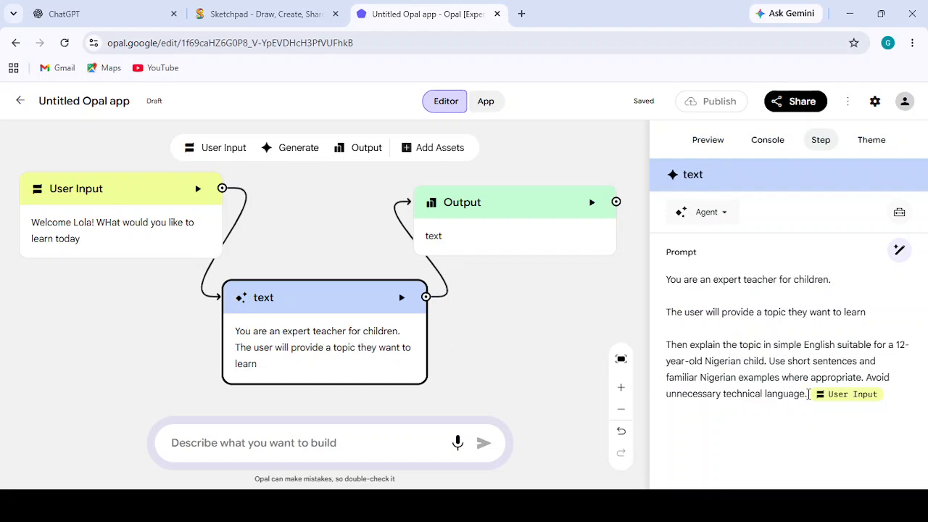
{"action": "key", "text": "Return"}
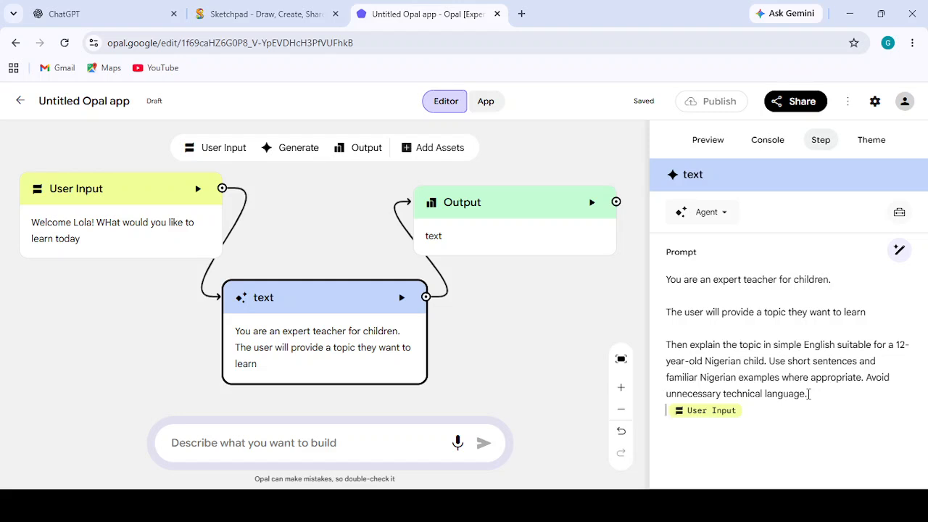
{"action": "type", "text": "at the"}
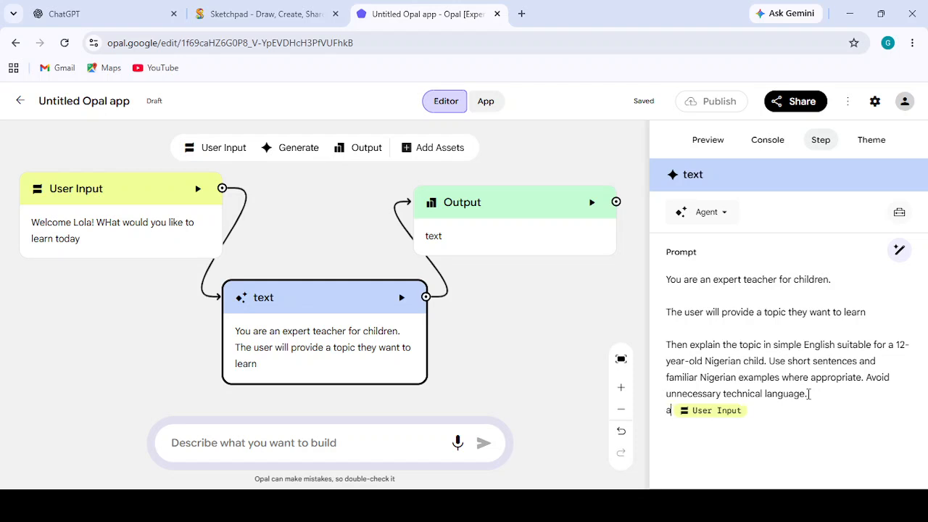
{"action": "key", "text": "BackSpace"}
{"action": "key", "text": "BackSpace"}
{"action": "key", "text": "BackSpace"}
{"action": "key", "text": "BackSpace"}
{"action": "key", "text": "BackSpace"}
{"action": "key", "text": "BackSpace"}
{"action": "key", "text": "BackSpace"}
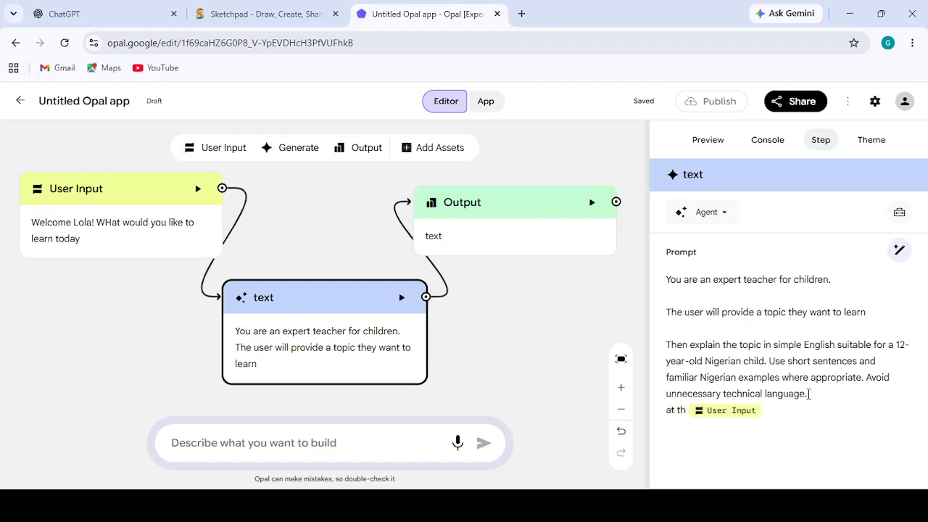
{"action": "type", "text": "At"}
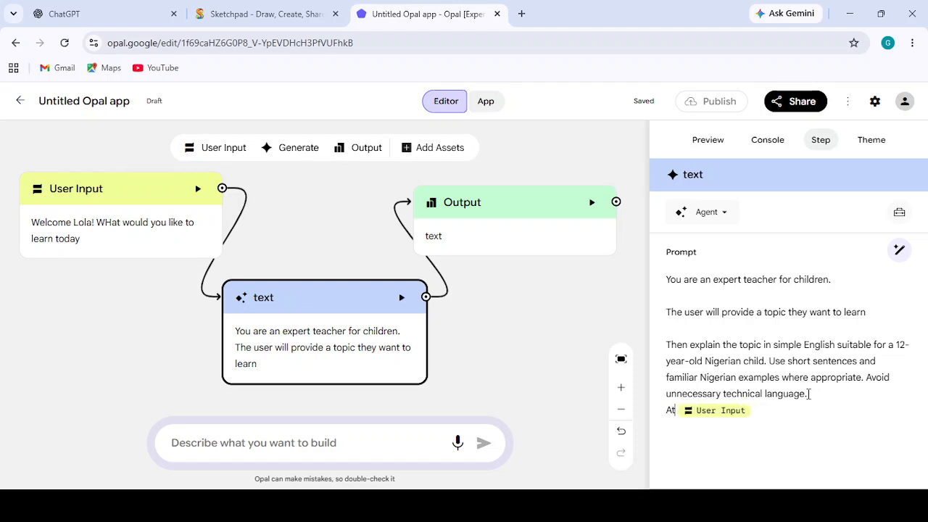
{"action": "type", "text": " the end o"}
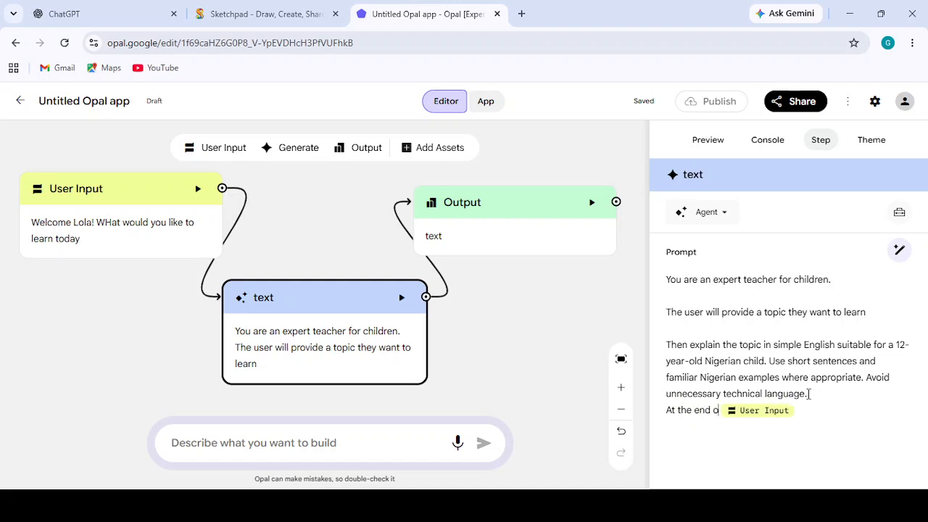
{"action": "type", "text": "f the explanation,"}
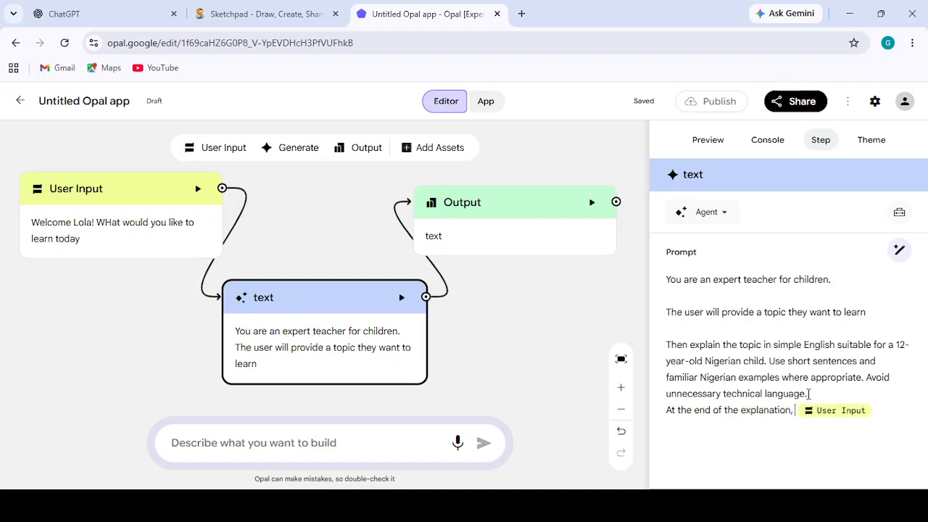
{"action": "type", "text": " add a "}
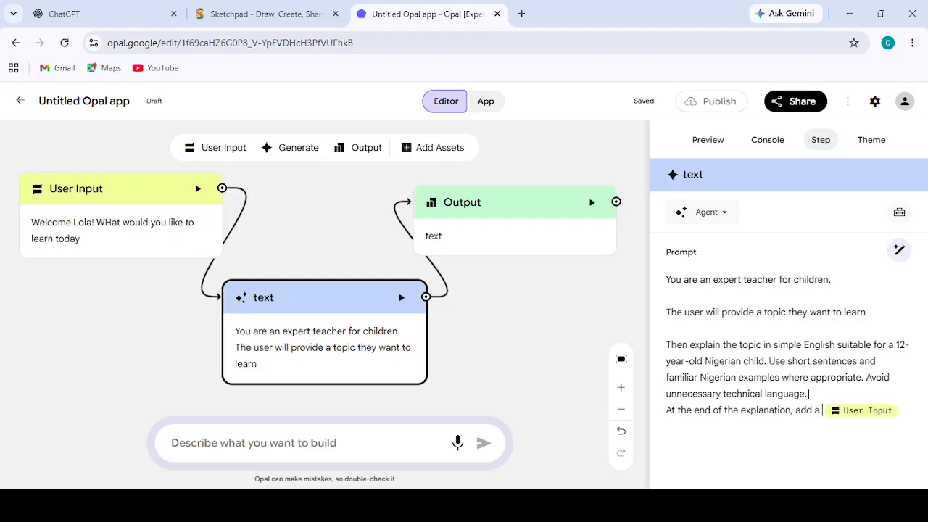
{"action": "type", "text": "relateable "}
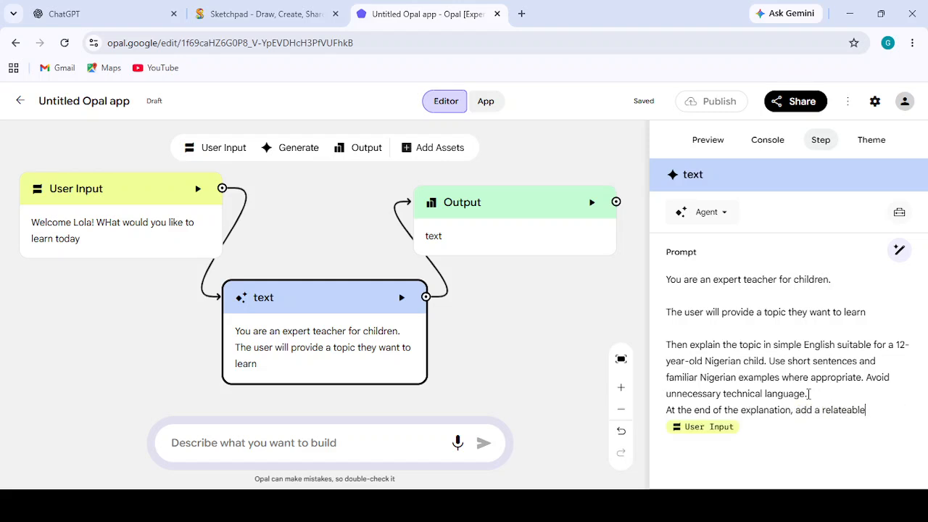
{"action": "type", "text": "story(Nigerian context"}
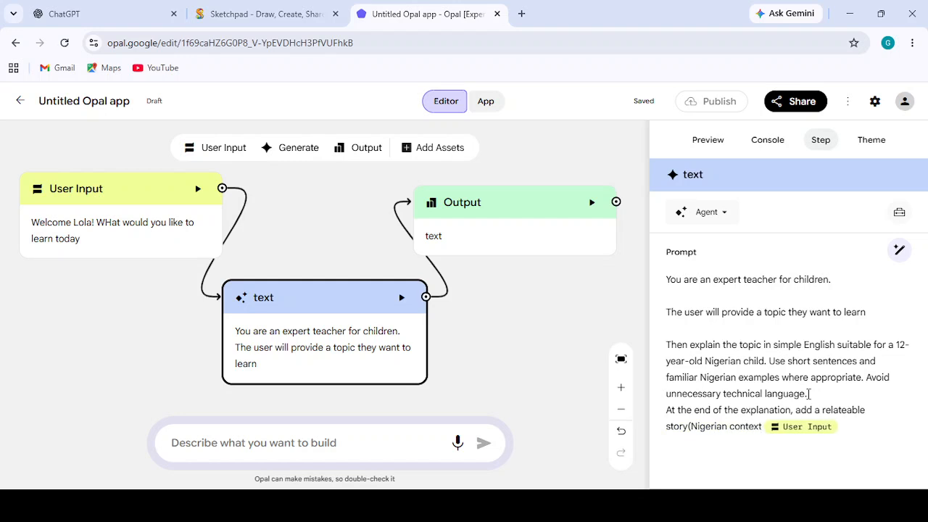
{"action": "type", "text": "),"}
- Continue the prompt's new line with "add a relateable story(Nigerian context)"
{"action": "key", "text": "BackSpace"}
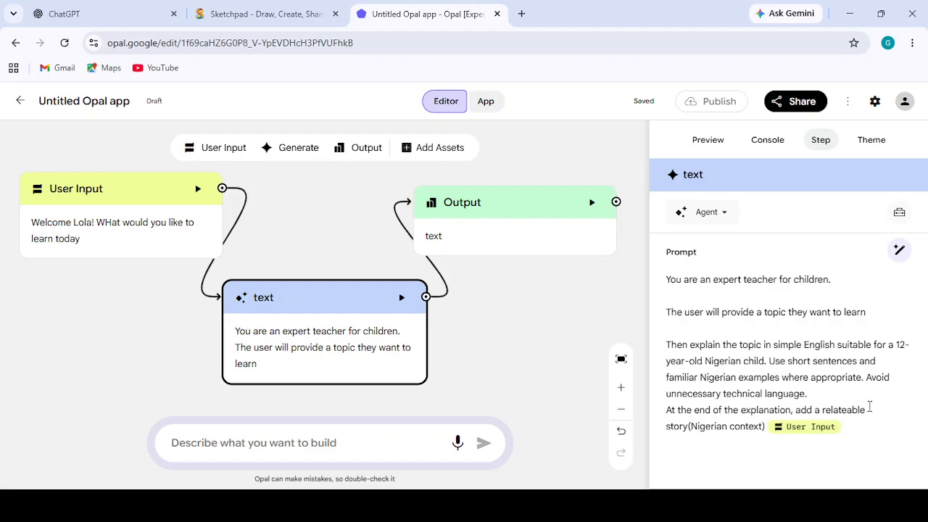
- In the text step's prompt, insert "short" before "story" and end the line with "to help the child further grasp the concept"
{"action": "key", "text": "Home"}
{"action": "type", "text": "short"}
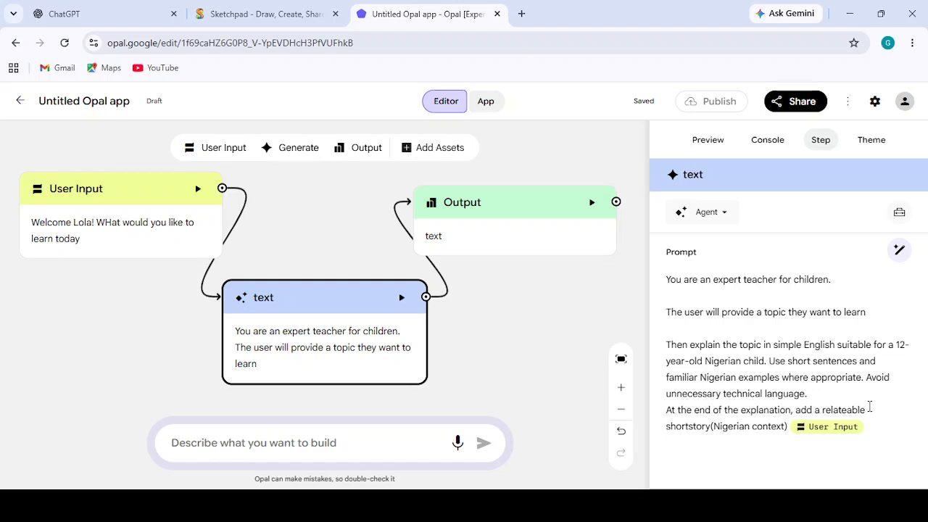
{"action": "left_click", "coordinate": [766, 426]}
{"action": "type", "text": "to he"}
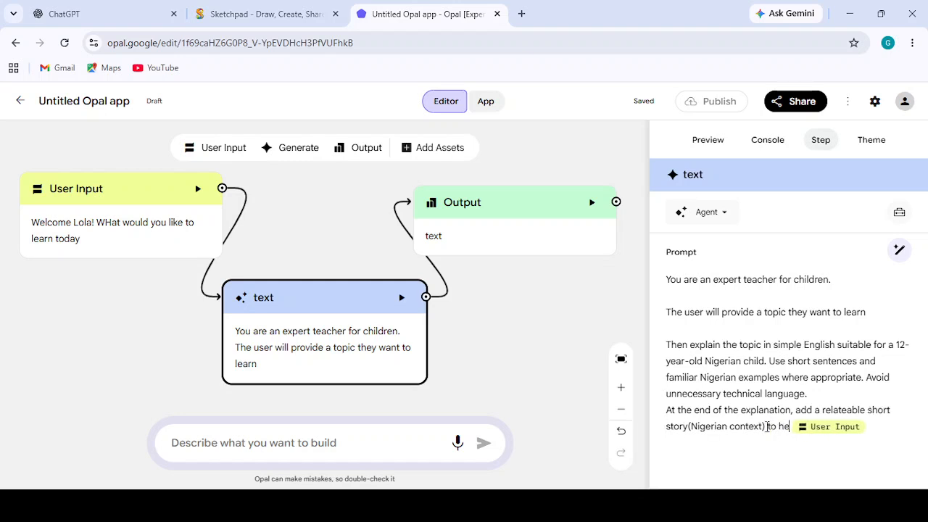
{"action": "type", "text": "lp the ch"}
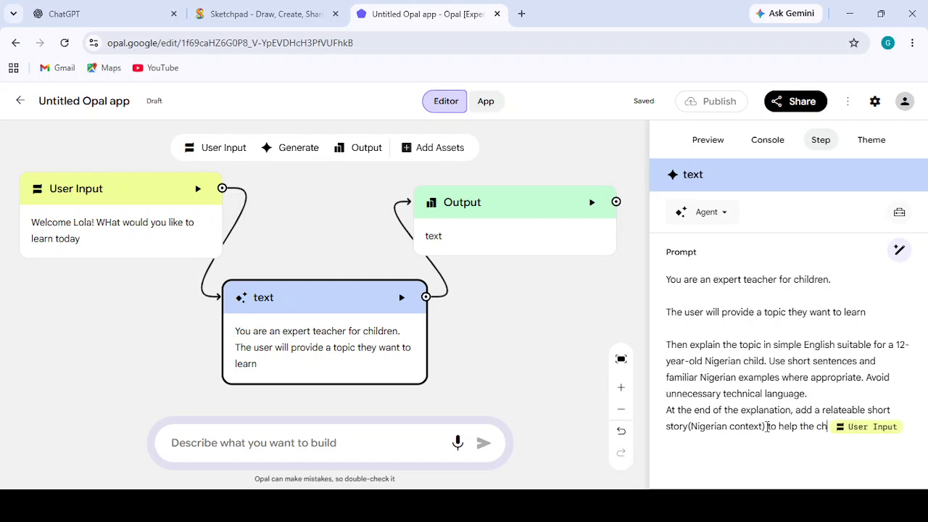
{"action": "type", "text": "ild further"}
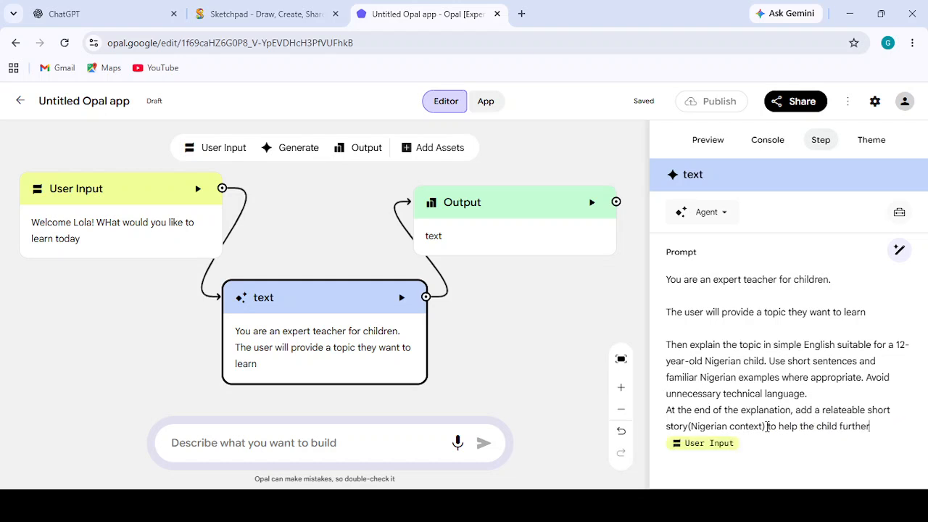
{"action": "type", "text": " grasp the co"}
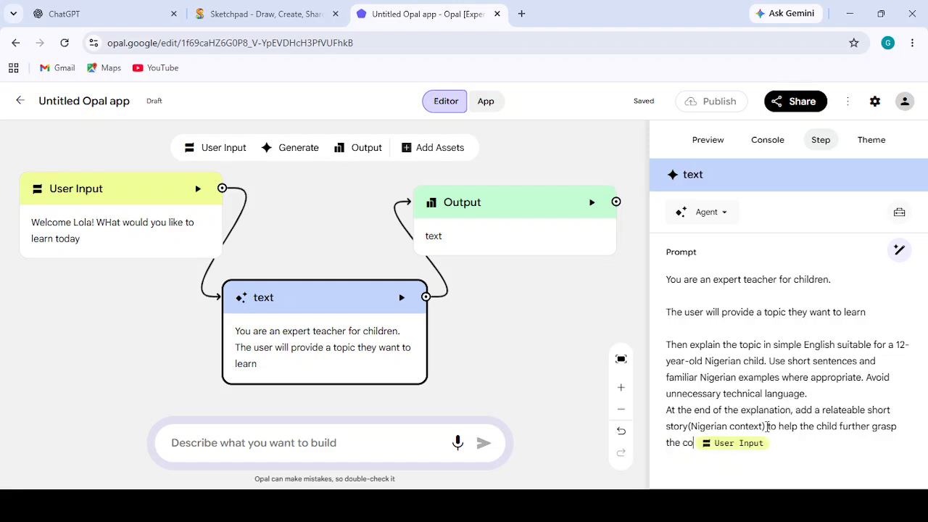
{"action": "type", "text": "ncept"}
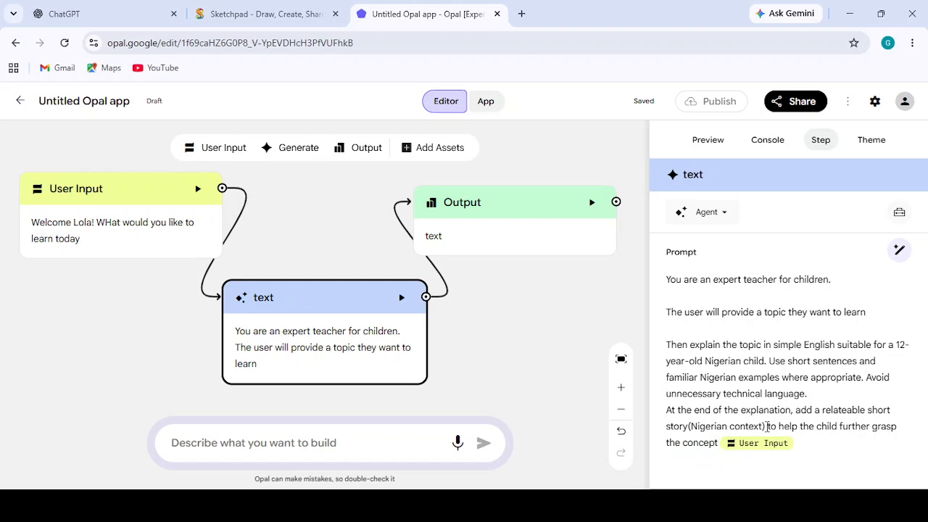
{"action": "left_click", "coordinate": [572, 314]}
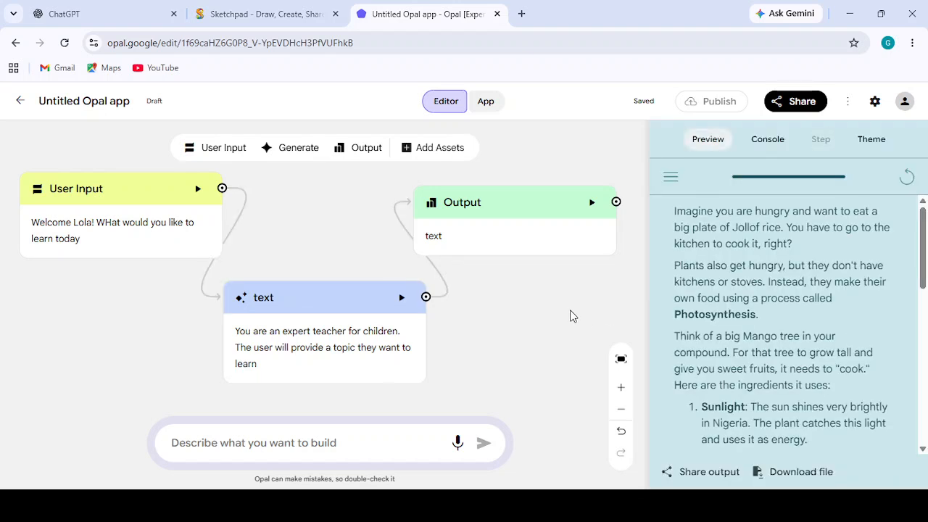
{"action": "left_click", "coordinate": [372, 340]}
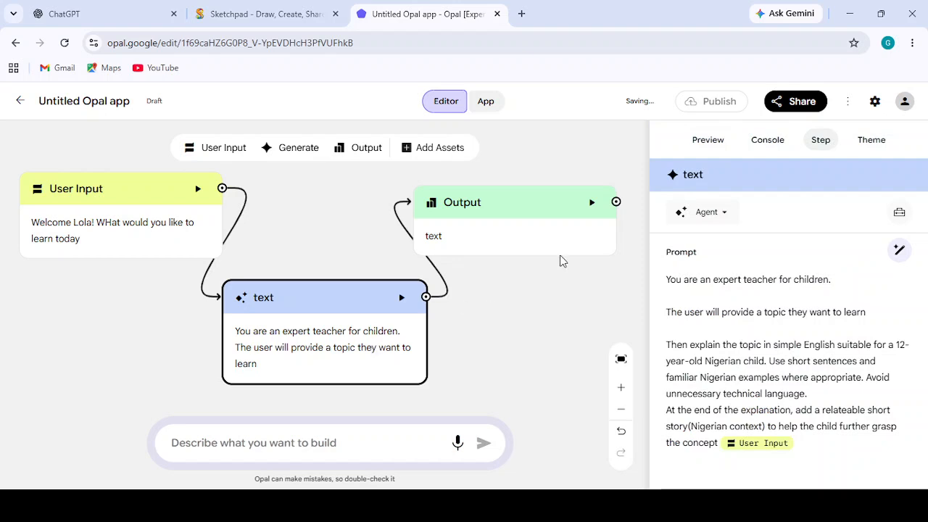
- Restart the app preview, submit "what is photosynthesis" as the topic, and read through the generated explanation and story
{"action": "left_click", "coordinate": [700, 143]}
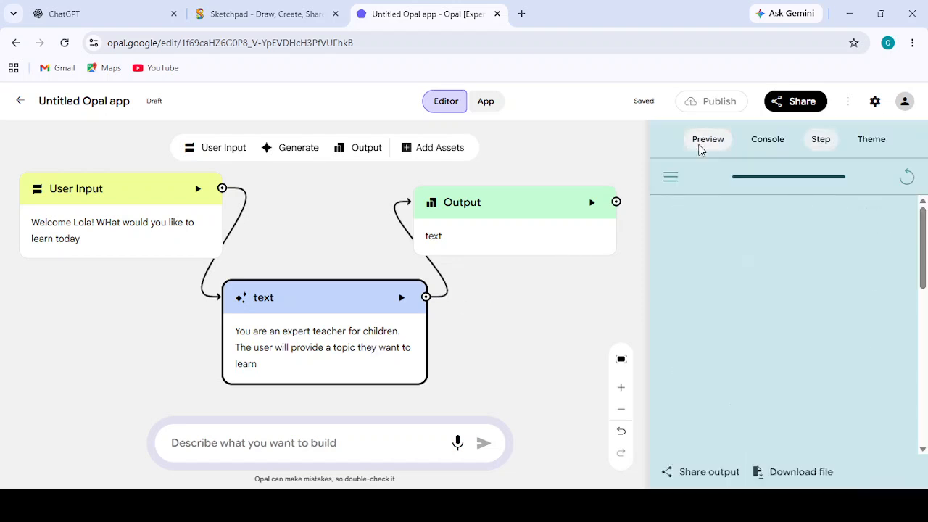
{"action": "left_click", "coordinate": [907, 177]}
{"action": "left_click", "coordinate": [751, 446]}
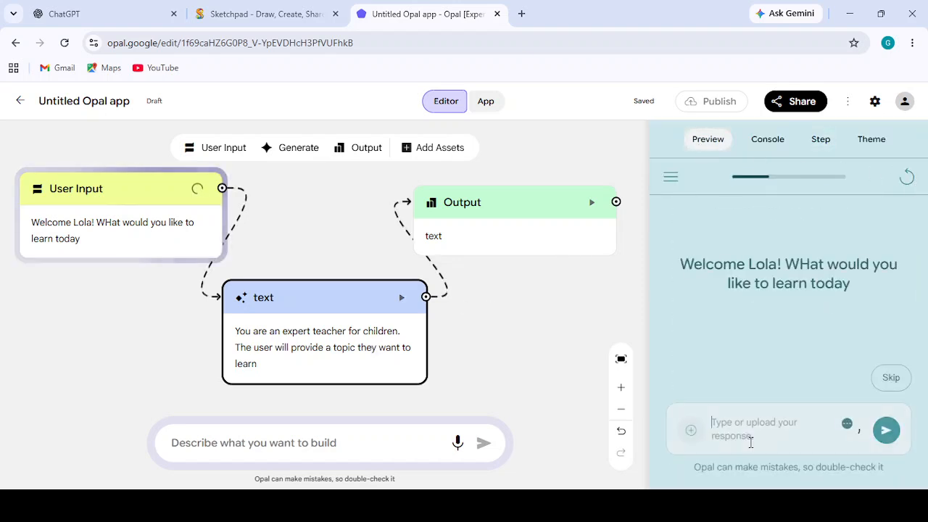
{"action": "type", "text": "what"}
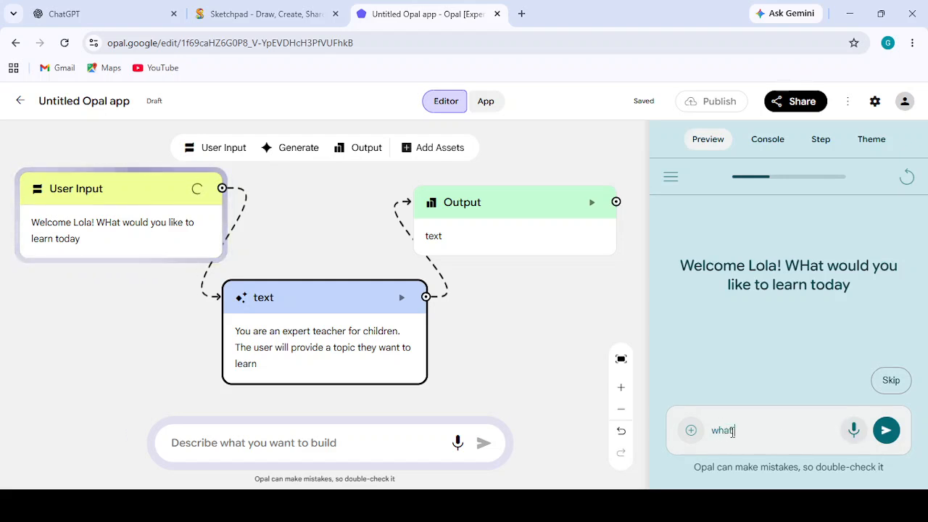
{"action": "type", "text": " is photosynthesis"}
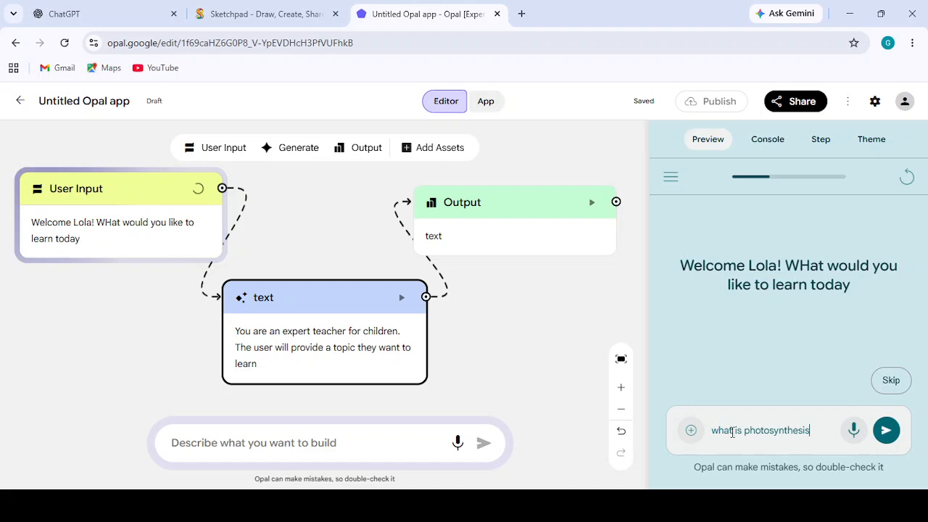
{"action": "left_click", "coordinate": [884, 438]}
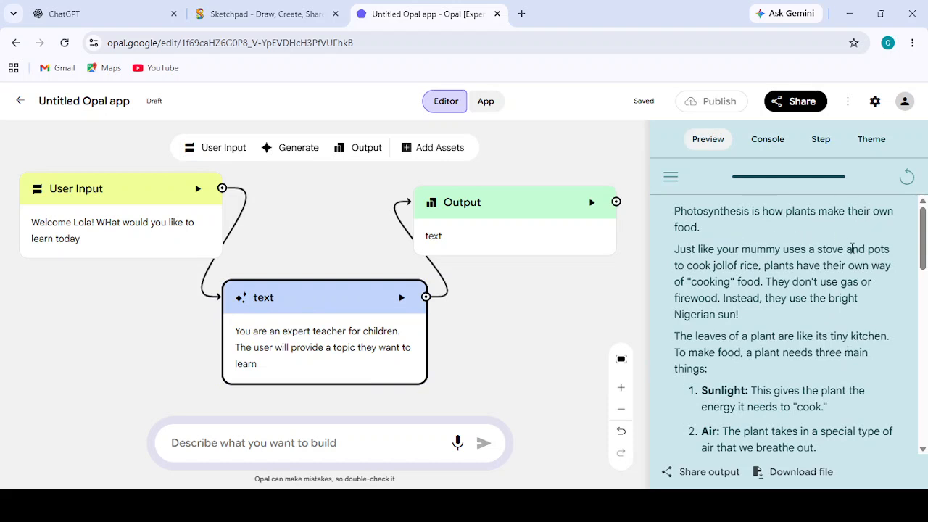
{"action": "left_click_drag", "start_coordinate": [922, 250], "coordinate": [923, 362]}
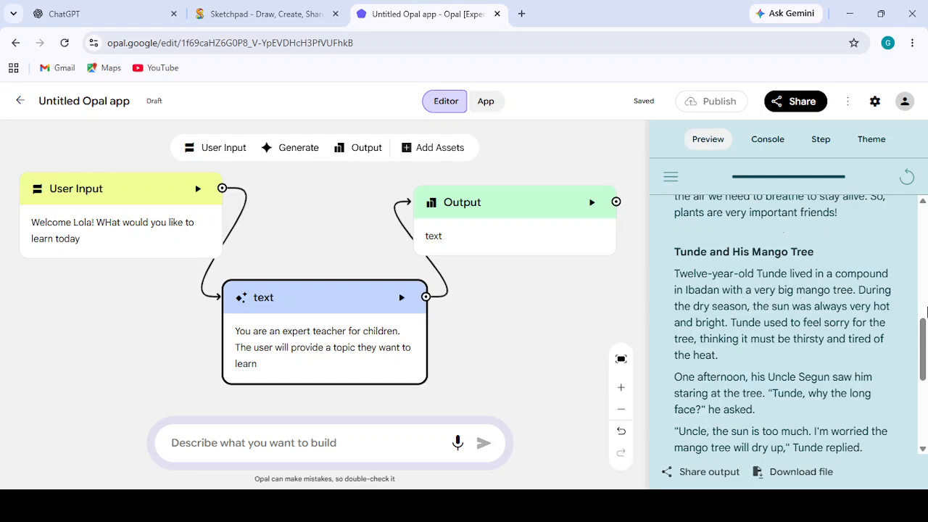
{"action": "left_click_drag", "start_coordinate": [923, 340], "coordinate": [925, 187]}
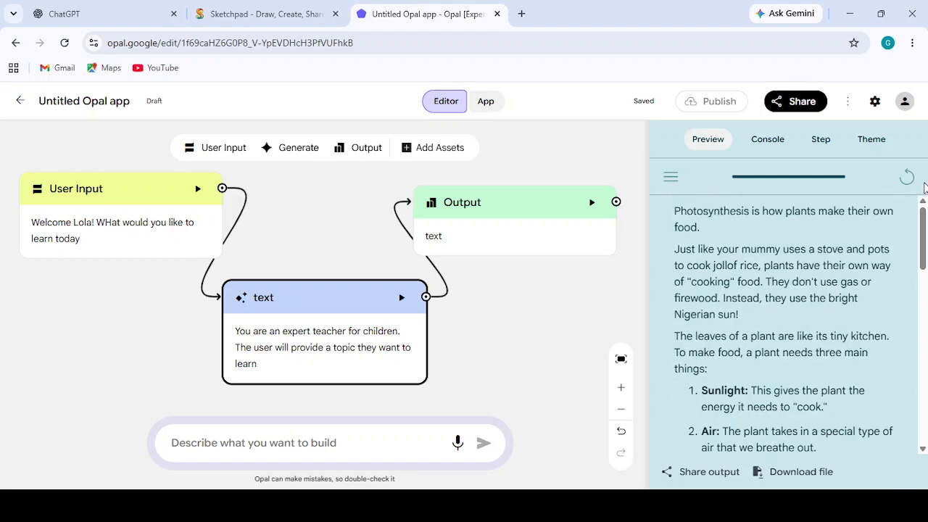
- Switch to Sketchpad and add the line "(5) click on outsput" at the end of the WORKFLOW note
{"action": "left_click", "coordinate": [260, 14]}
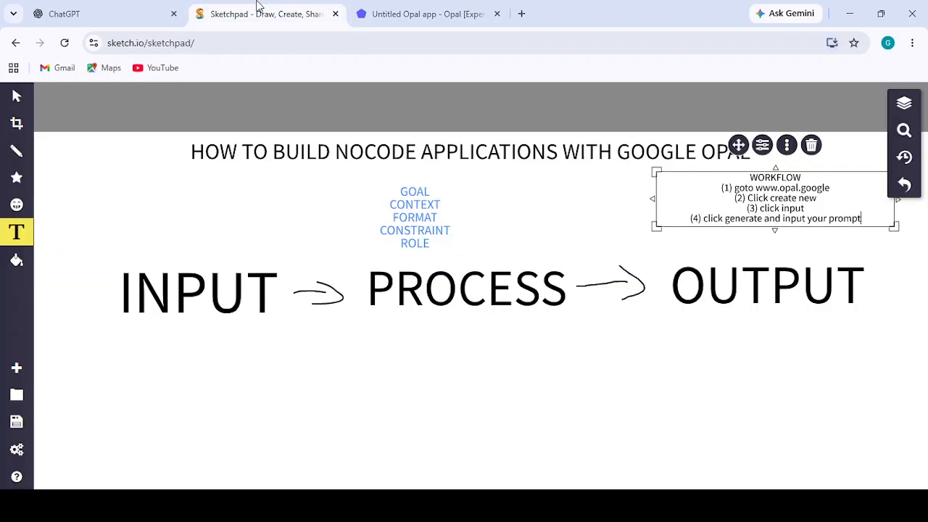
{"action": "left_click", "coordinate": [863, 218]}
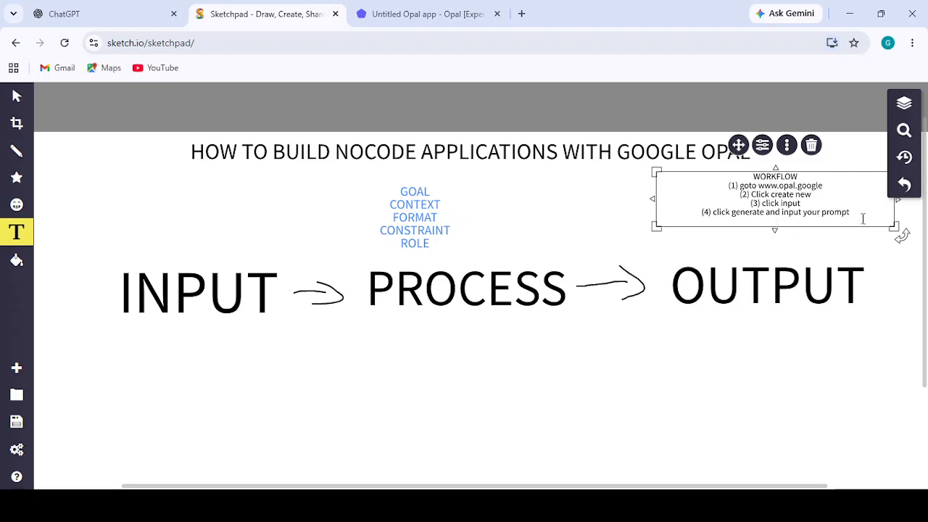
{"action": "type", "text": "(5) click on outsp"}
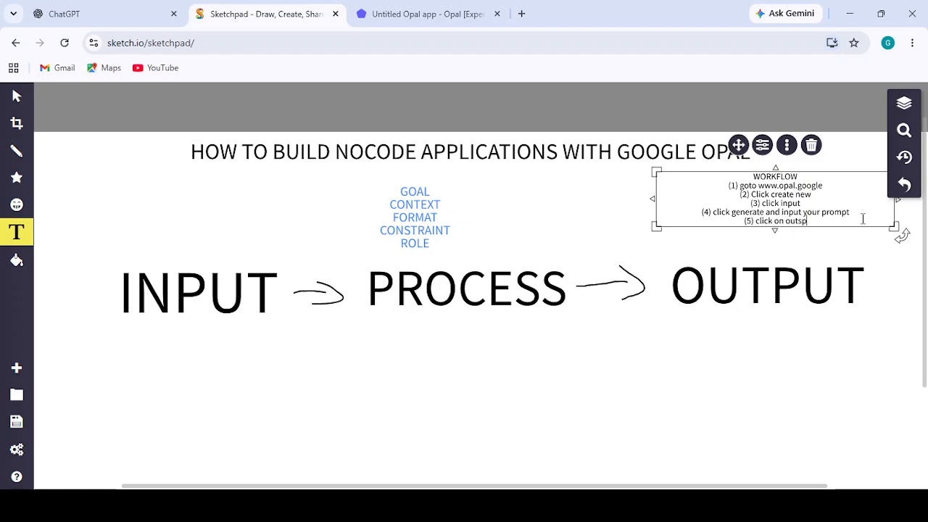
{"action": "type", "text": "ut"}
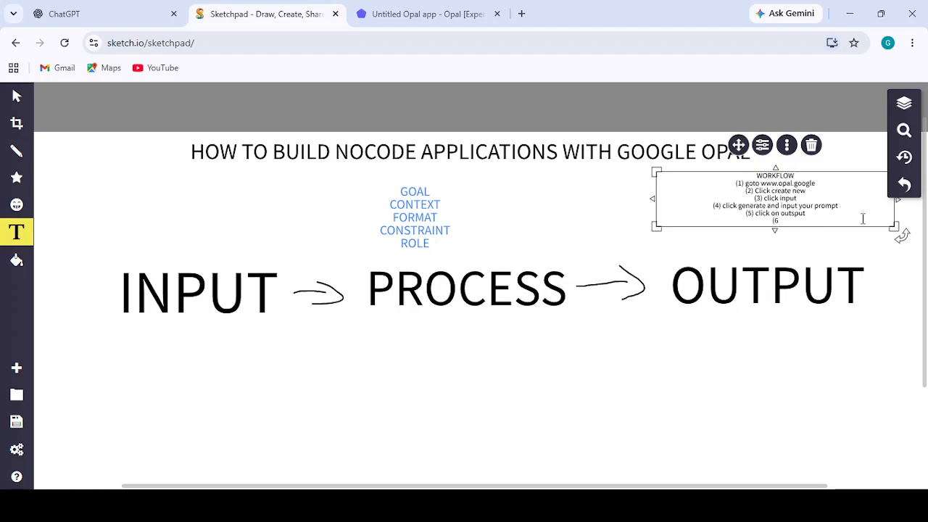
{"action": "type", "text": " (6) connect your workflow"}
- Switch back to Opal, review the end of the generated story, and shift the text step across to beneath User Input
{"action": "left_click", "coordinate": [388, 14]}
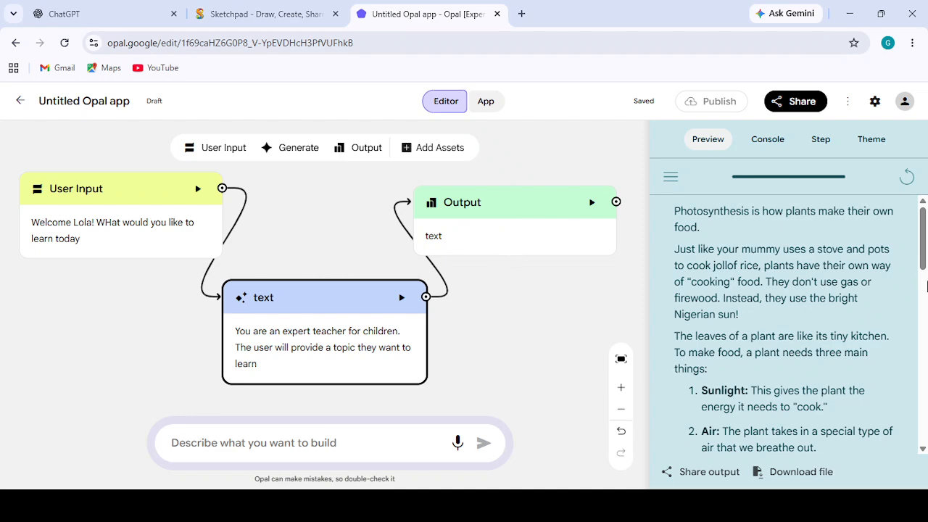
{"action": "left_click_drag", "start_coordinate": [924, 262], "coordinate": [925, 435]}
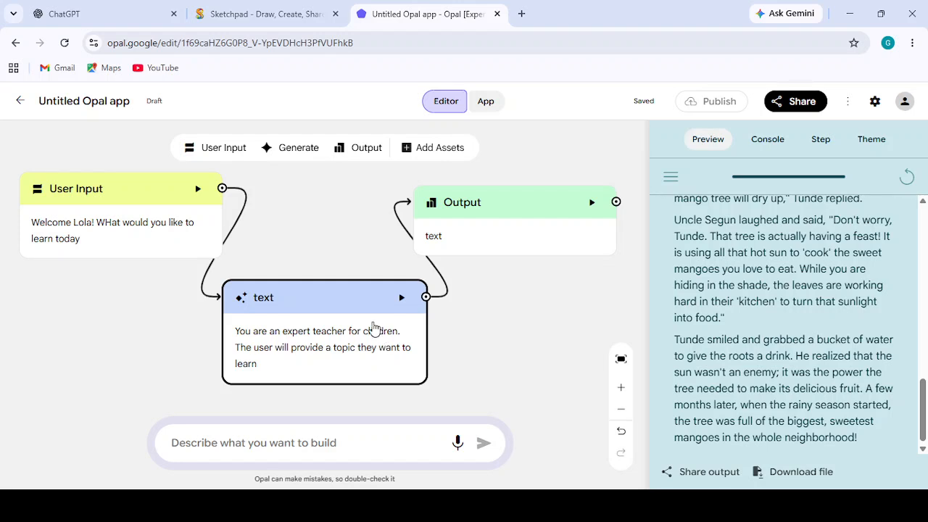
{"action": "left_click", "coordinate": [516, 231]}
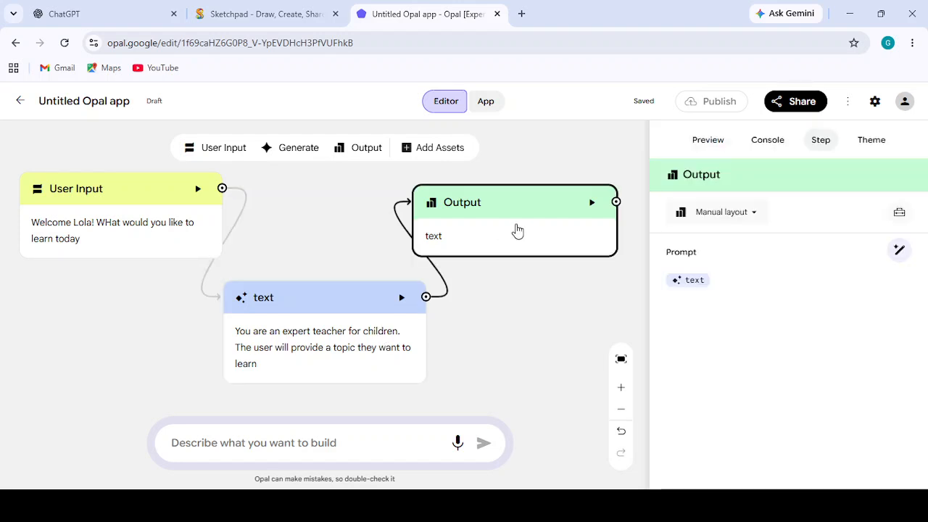
{"action": "left_click", "coordinate": [337, 310]}
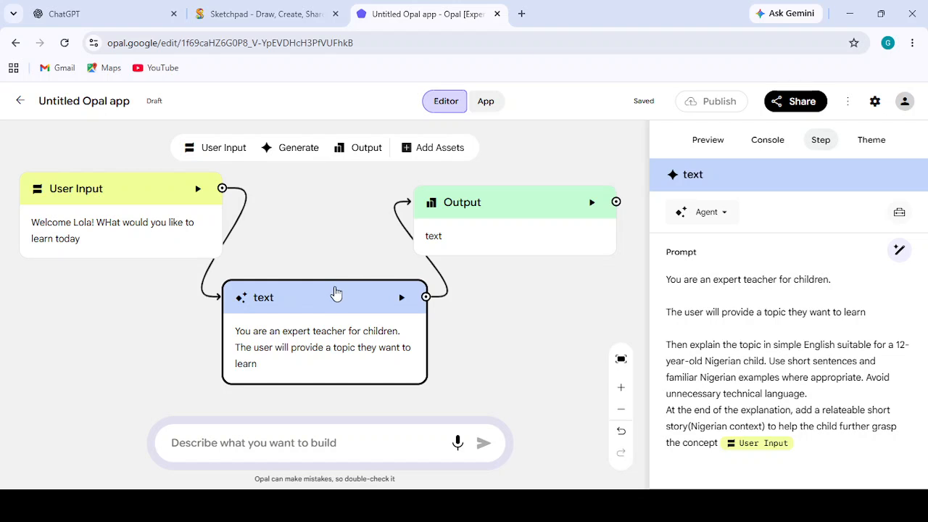
{"action": "left_click_drag", "start_coordinate": [336, 298], "coordinate": [254, 299]}
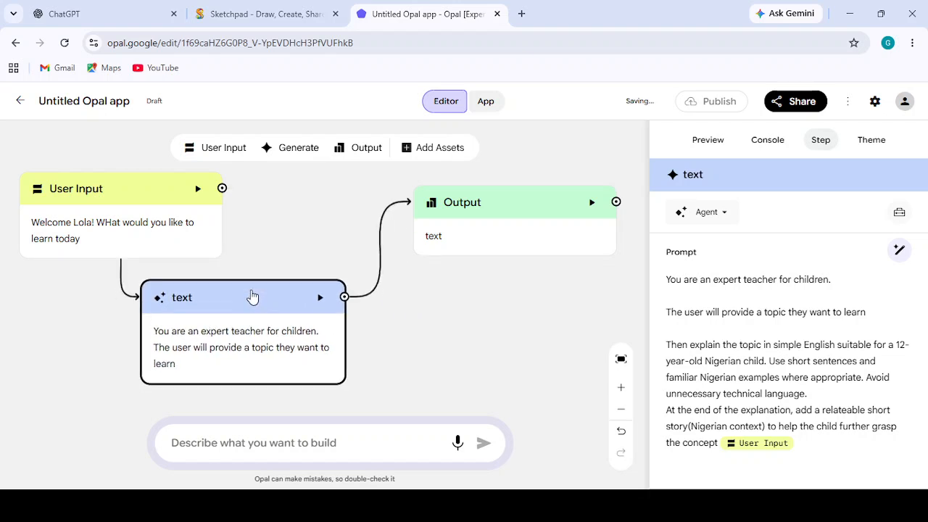
- Delete the Output step and add a new Generate step placed beside the text step
{"action": "left_click", "coordinate": [518, 233]}
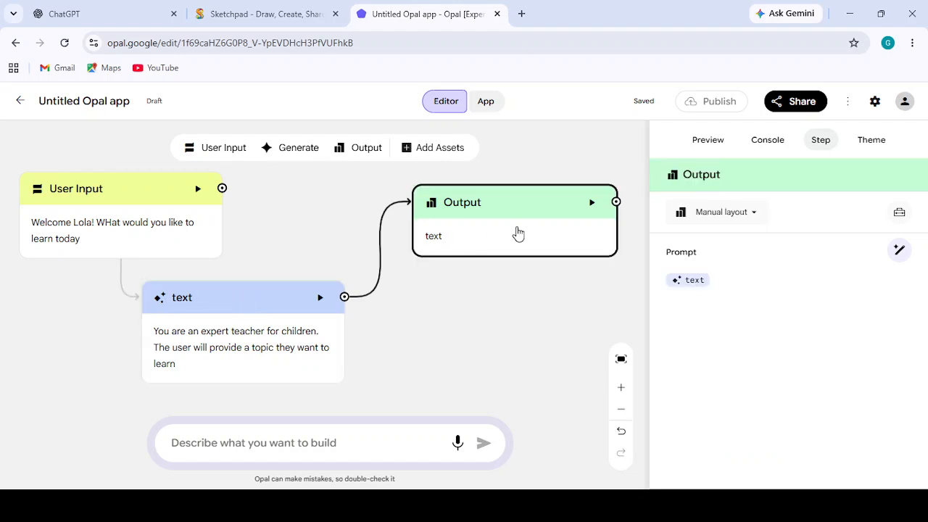
{"action": "key", "text": "Delete"}
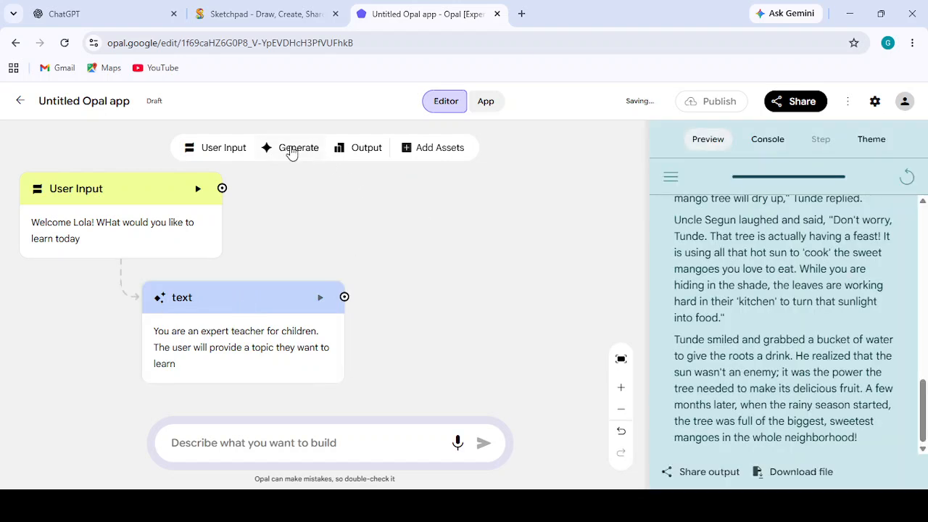
{"action": "left_click", "coordinate": [291, 153]}
{"action": "left_click_drag", "start_coordinate": [317, 275], "coordinate": [439, 314]}
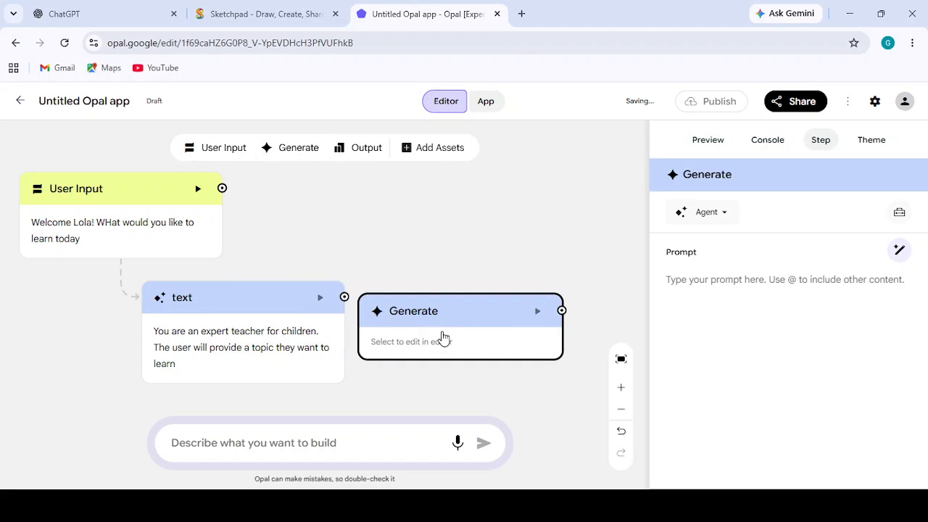
- Begin the new Generate step's prompt with "Underneath the text and the story generated in the last steps,"
{"action": "left_click", "coordinate": [707, 283]}
{"action": "type", "text": "Under"}
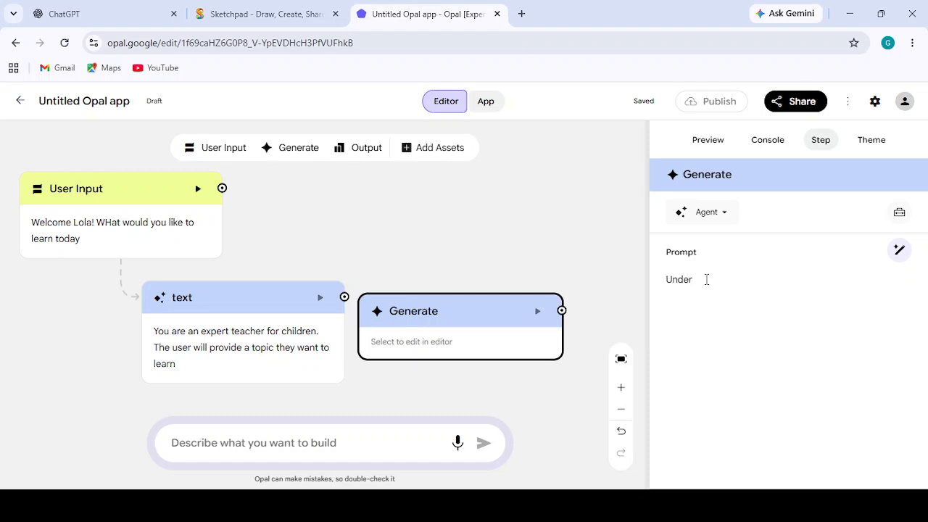
{"action": "type", "text": "neath the text and the story generated in the la"}
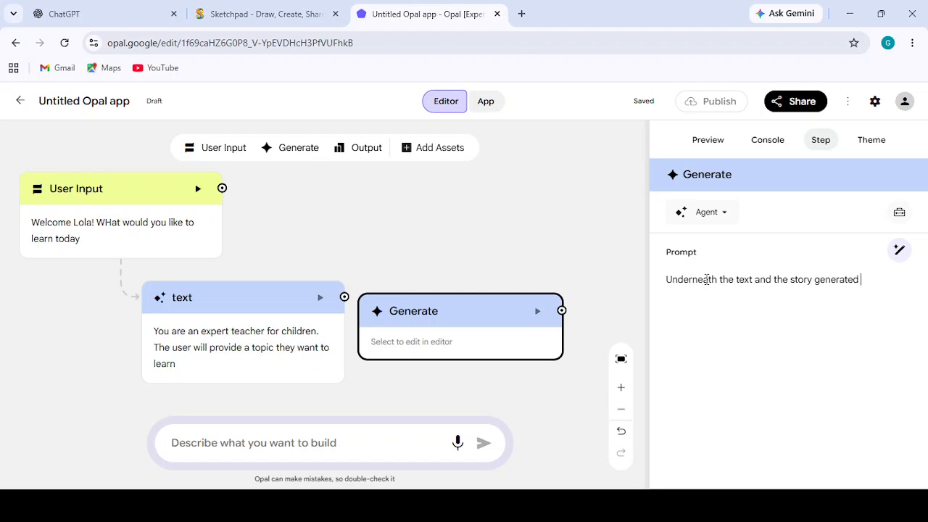
{"action": "type", "text": "st steps"}
{"action": "type", "text": ", a"}
{"action": "key", "text": "BackSpace"}
- Continue the Generate prompt with "create a picture underneath the story write to further help the child visualize the concept."
{"action": "type", "text": "create"}
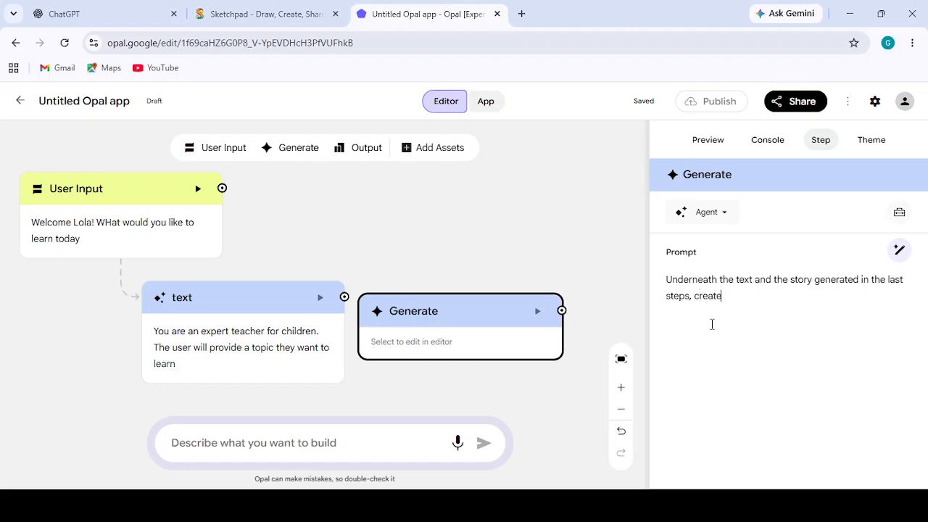
{"action": "type", "text": " a picture underneath the st"}
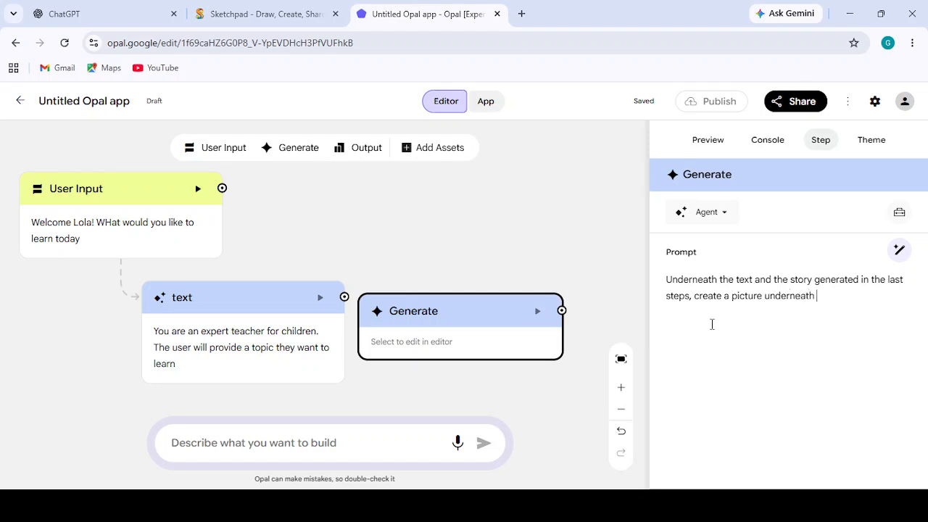
{"action": "type", "text": "ory write to further "}
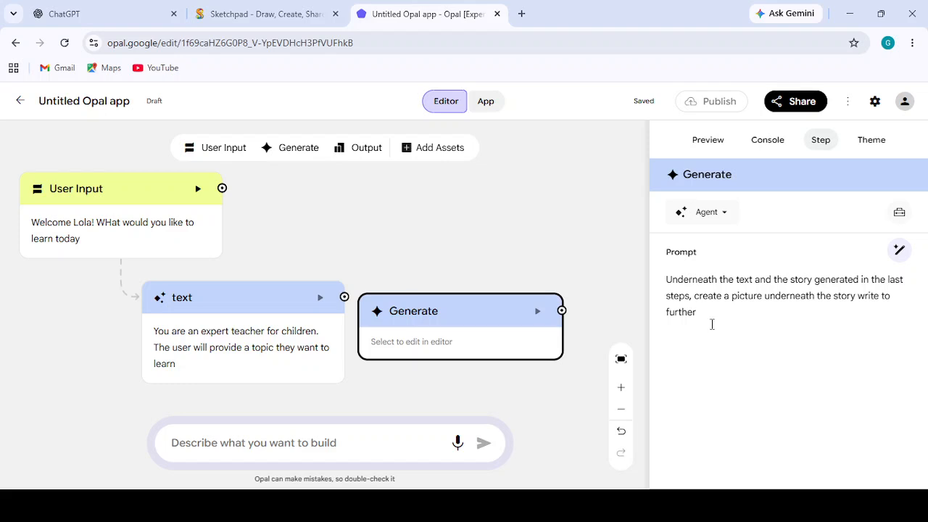
{"action": "type", "text": "help the c"}
{"action": "type", "text": "hid"}
{"action": "type", "text": "ld visualiz"}
{"action": "type", "text": "e the "}
{"action": "type", "text": "concep"}
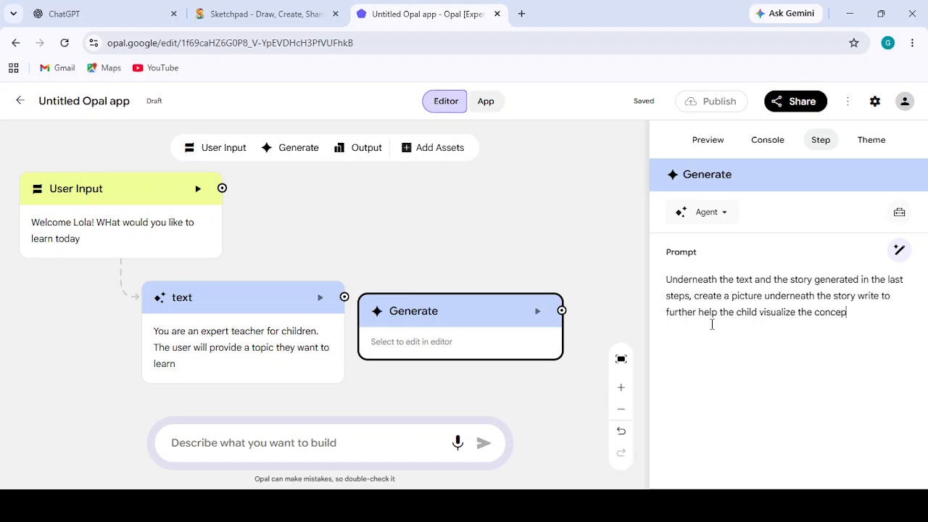
{"action": "type", "text": "t"}
{"action": "type", "text": "."}
- Move the Generate step slightly lower and connect the text step's output to it
{"action": "left_click_drag", "start_coordinate": [490, 312], "coordinate": [497, 323]}
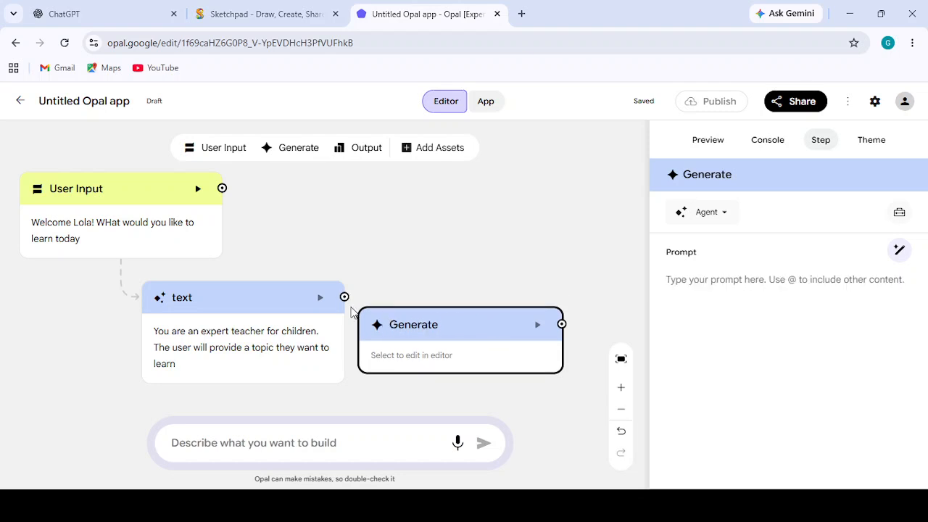
{"action": "left_click_drag", "start_coordinate": [345, 296], "coordinate": [387, 351]}
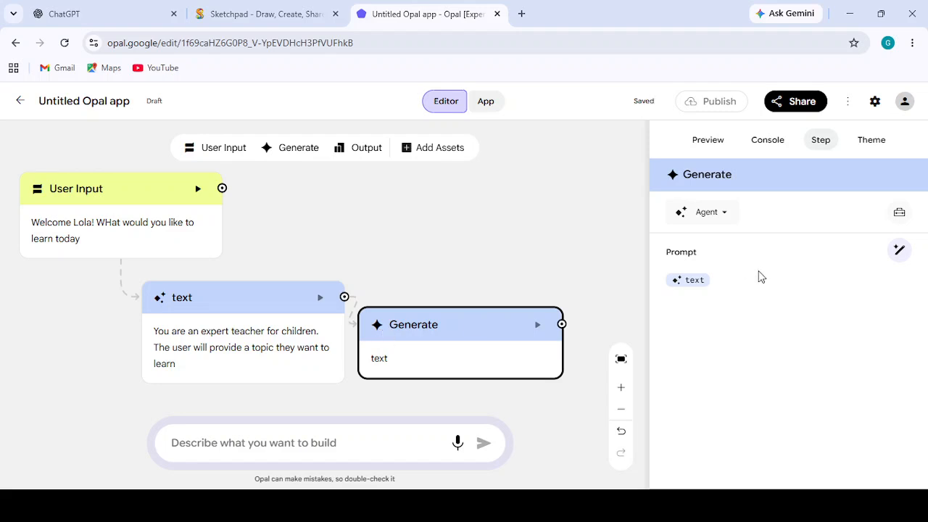
- Begin the Generate prompt after the text reference with "underneath the write up and story generated in the last step"
{"action": "left_click", "coordinate": [668, 284]}
{"action": "type", "text": "underneath the write up and st"}
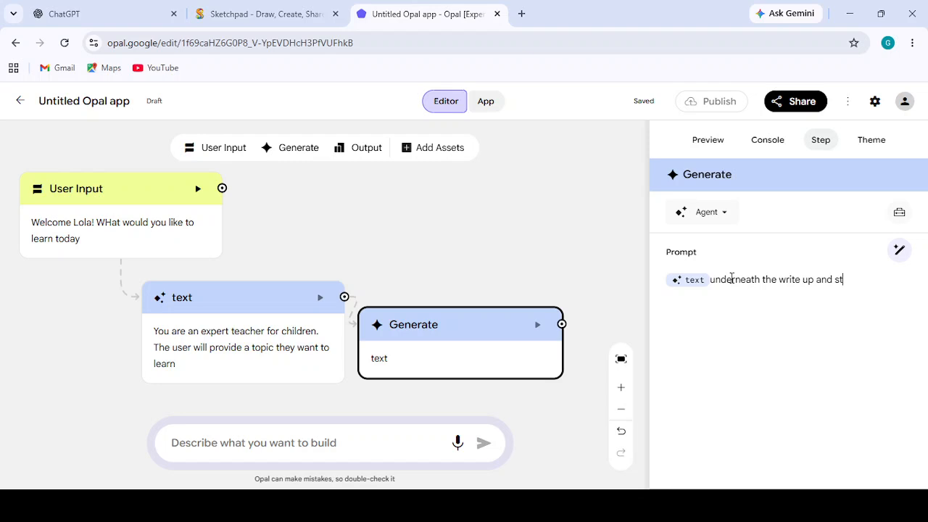
{"action": "type", "text": "ory generated in the "}
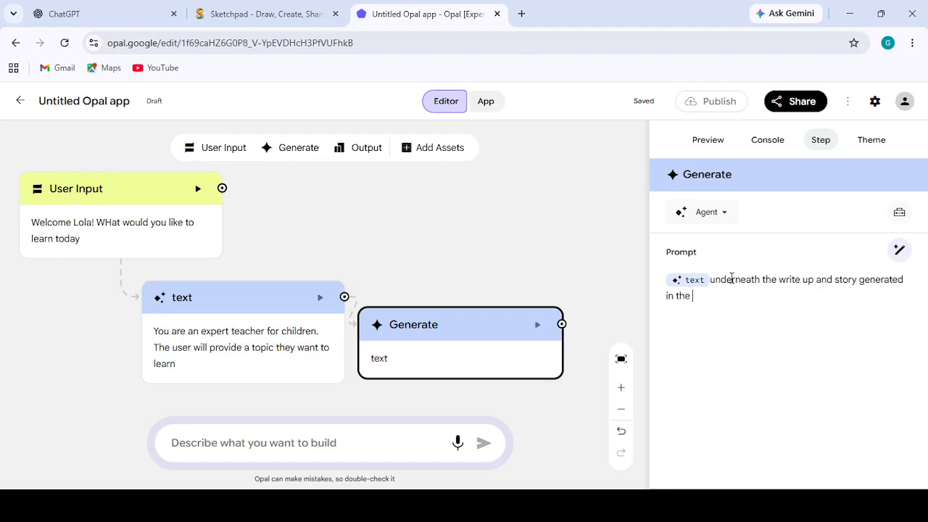
{"action": "type", "text": "last step add a"}
- Complete the Generate prompt with ", create an image to illustrate the story."
{"action": "key", "text": "BackSpace"}
{"action": "key", "text": "BackSpace"}
{"action": "key", "text": "BackSpace"}
{"action": "key", "text": "BackSpace"}
{"action": "key", "text": "BackSpace"}
{"action": "key", "text": "BackSpace"}
{"action": "type", "text": ", create an image"}
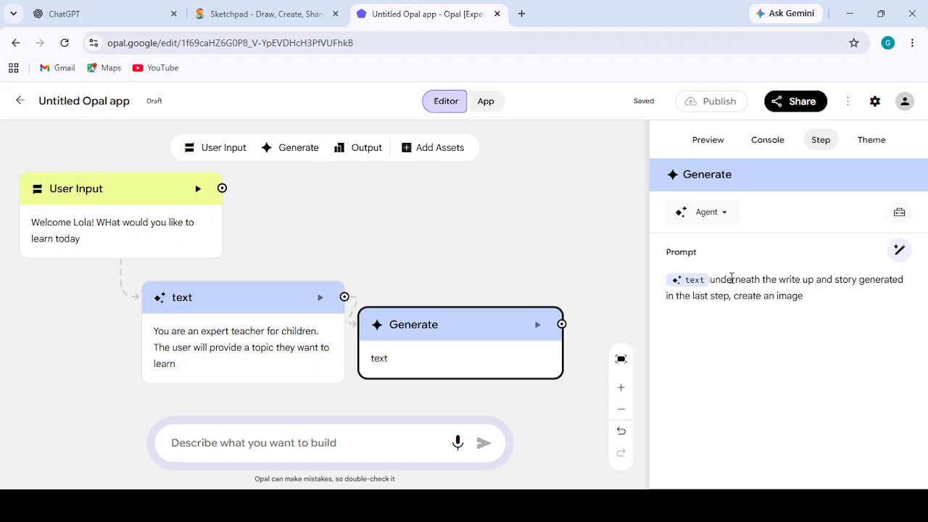
{"action": "type", "text": " to illustrate the stro"}
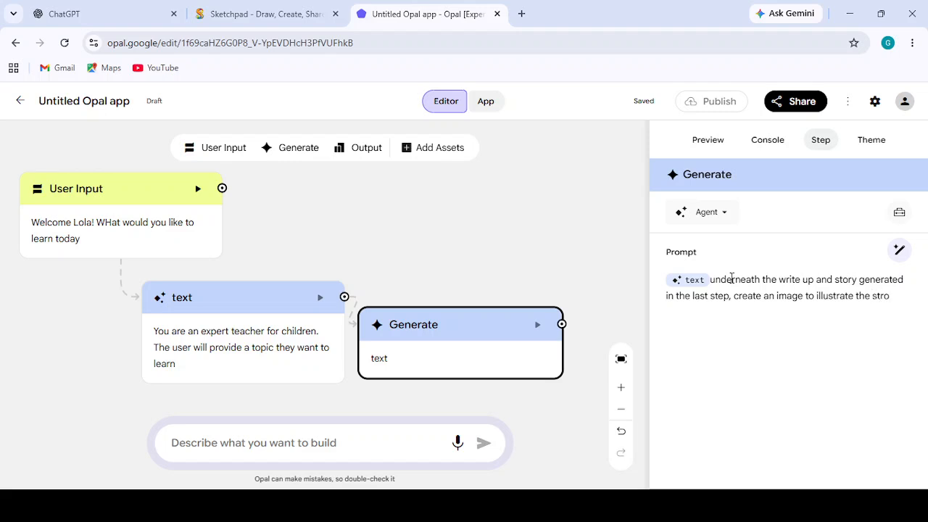
{"action": "key", "text": "BackSpace"}
{"action": "key", "text": "BackSpace"}
{"action": "key", "text": "BackSpace"}
{"action": "type", "text": "tory."}
- Check the text step's model options and set the Generate step's model to Nano Banana Pro
{"action": "left_click", "coordinate": [242, 324]}
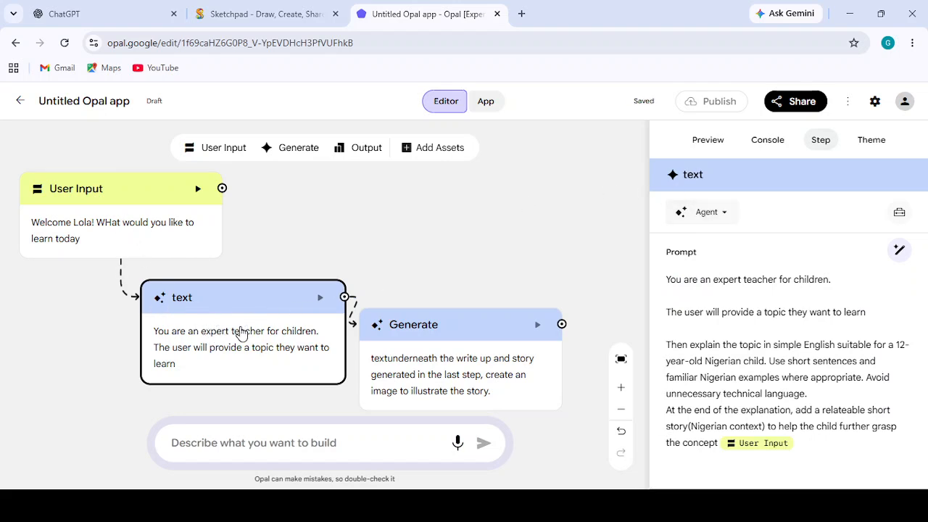
{"action": "left_click", "coordinate": [704, 220]}
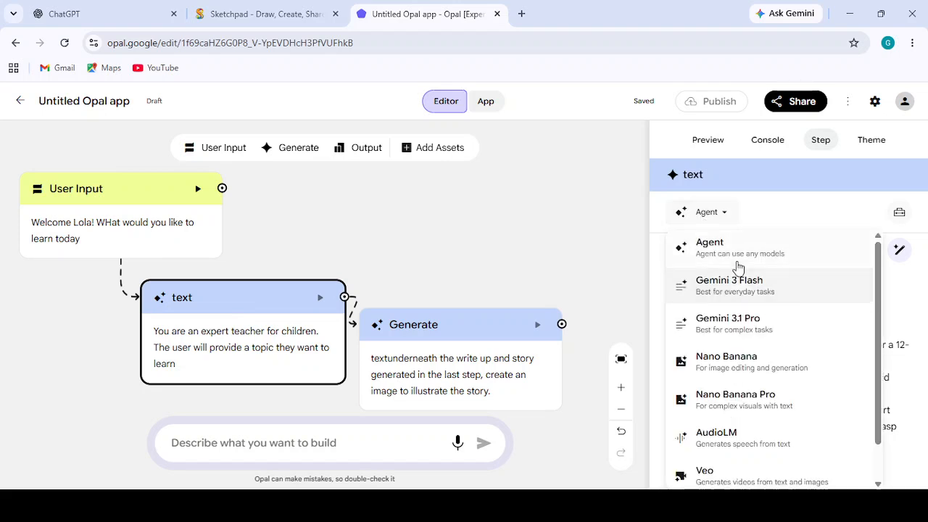
{"action": "left_click", "coordinate": [848, 209]}
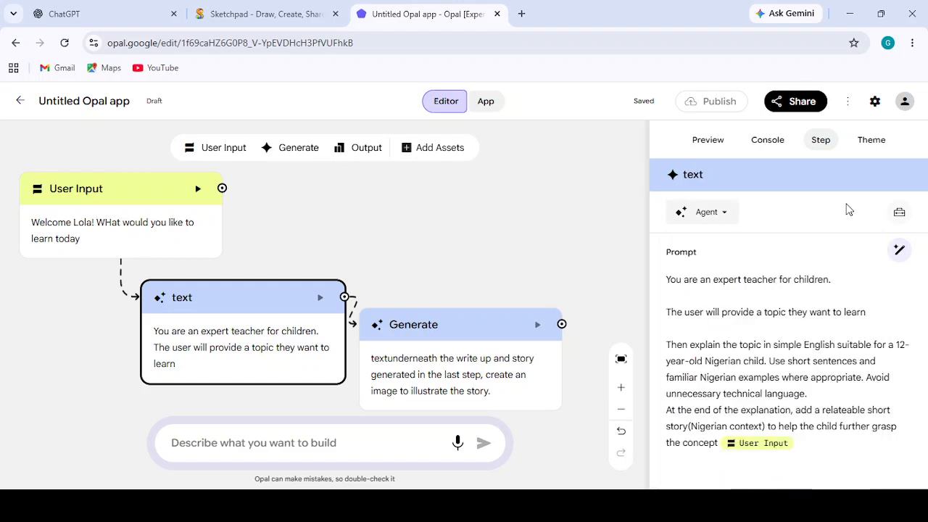
{"action": "left_click", "coordinate": [444, 350]}
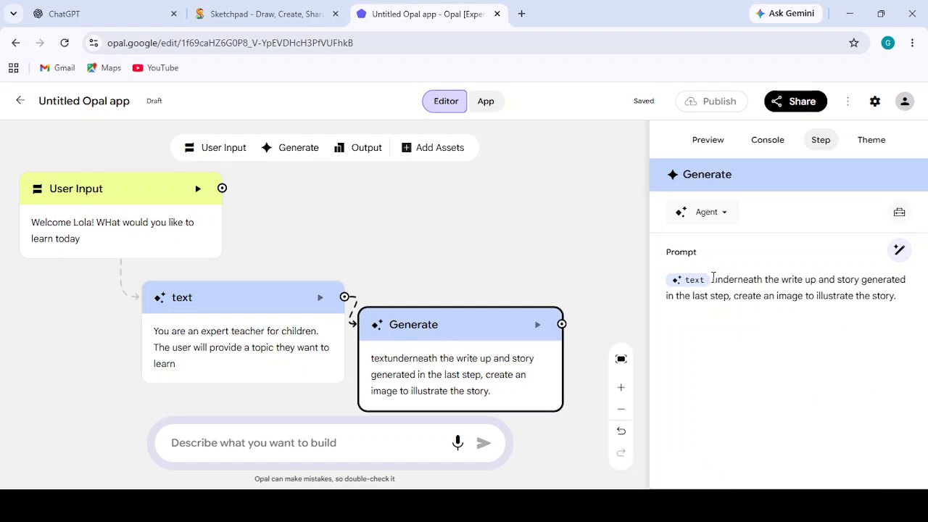
{"action": "left_click", "coordinate": [710, 218]}
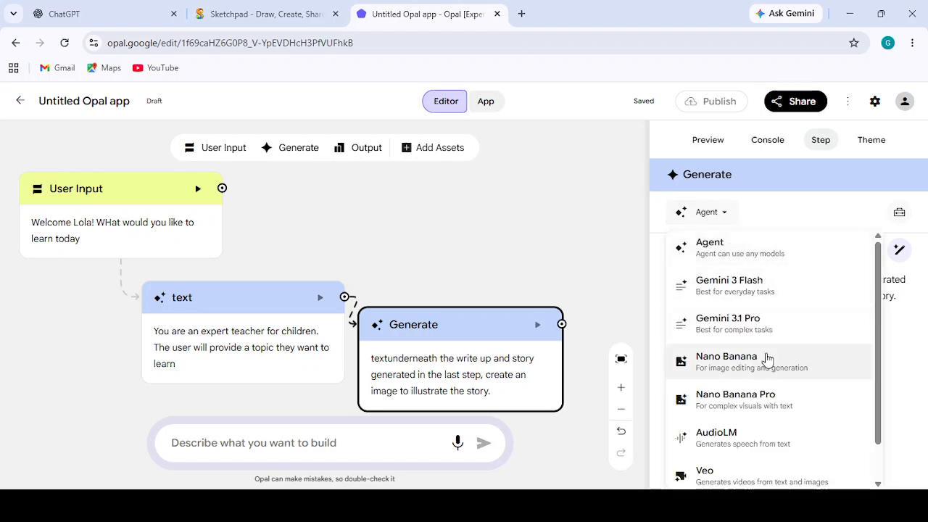
{"action": "left_click", "coordinate": [767, 395]}
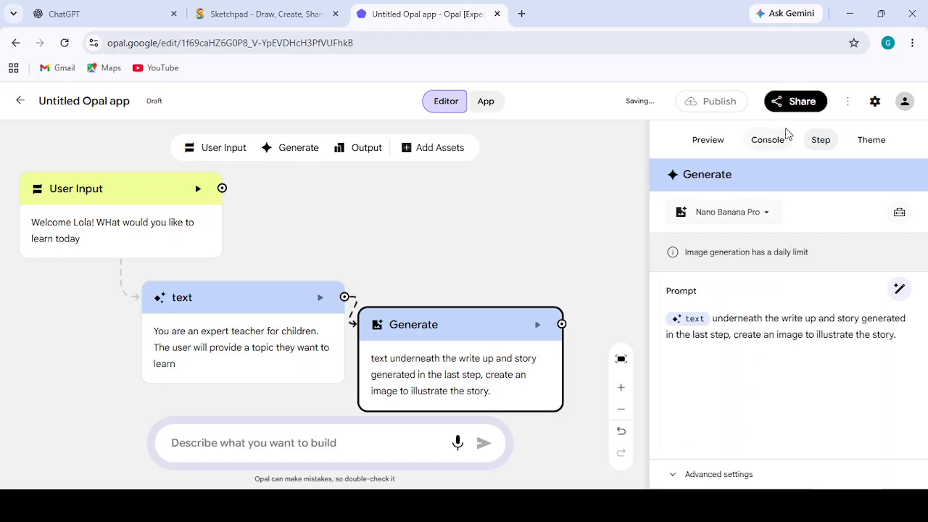
{"action": "left_click", "coordinate": [750, 214]}
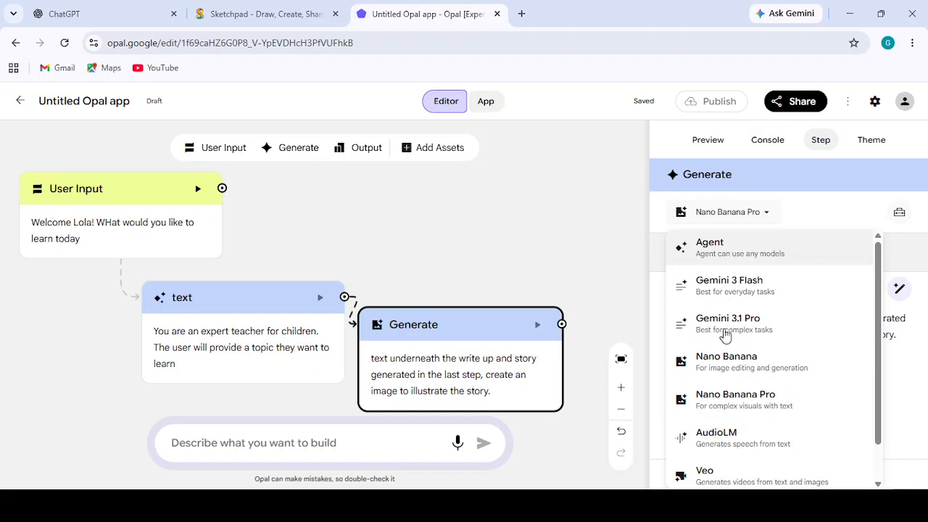
{"action": "left_click", "coordinate": [717, 398]}
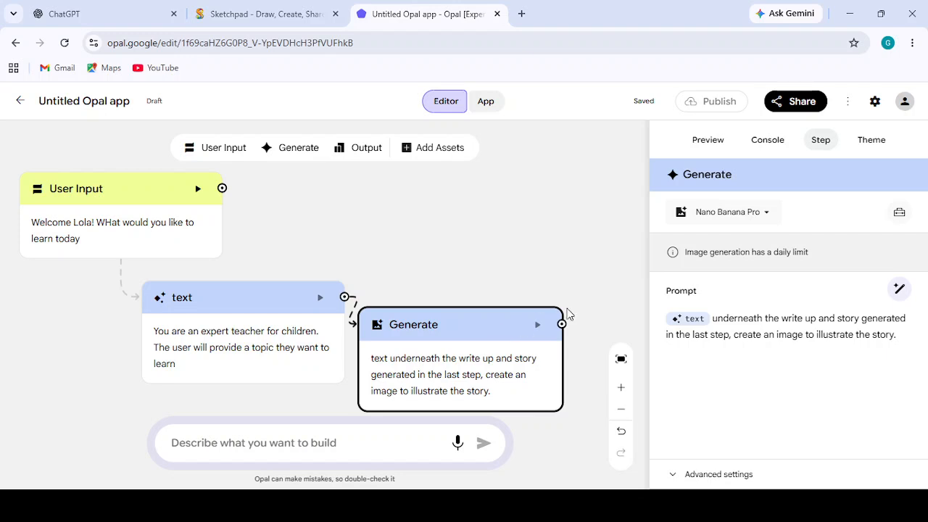
- Add an Output step above the Generate step and connect the Generate step's output to it
{"action": "left_click", "coordinate": [363, 149]}
{"action": "left_click_drag", "start_coordinate": [348, 268], "coordinate": [533, 202]}
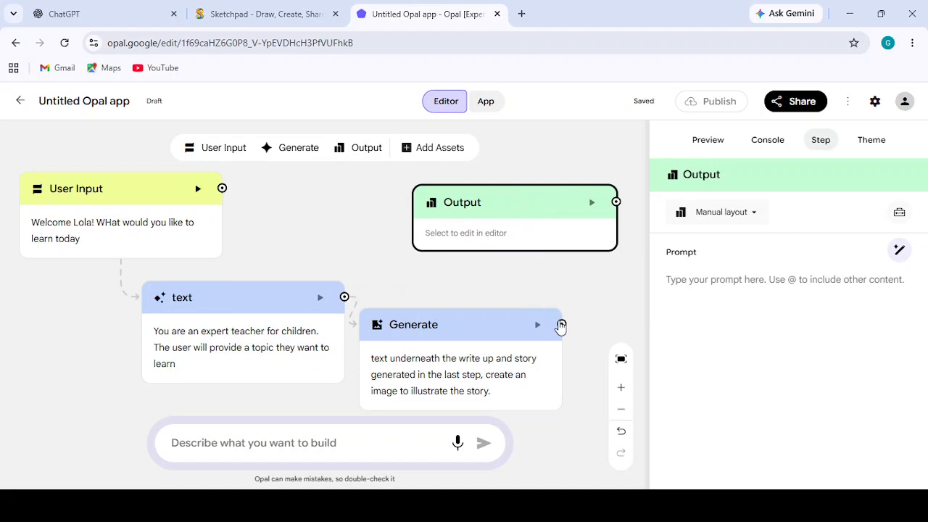
{"action": "left_click_drag", "start_coordinate": [562, 326], "coordinate": [602, 245]}
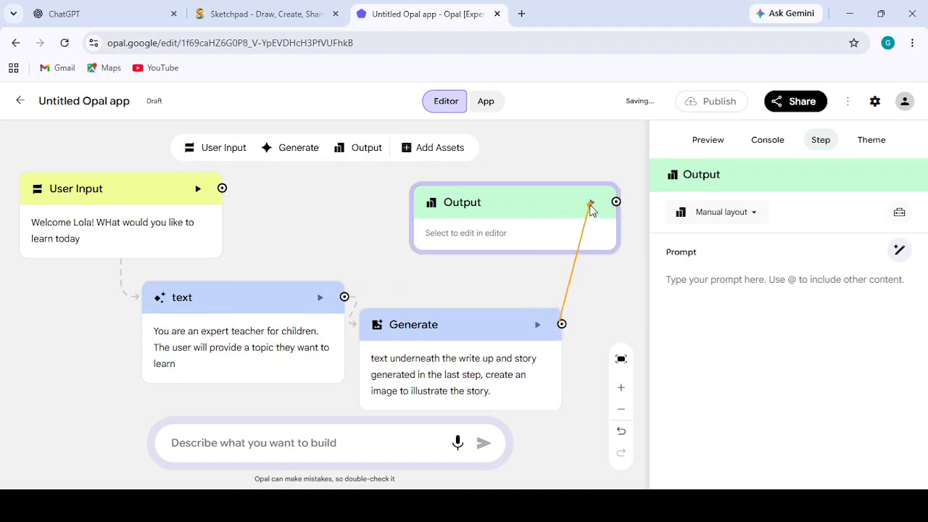
{"action": "left_click_drag", "start_coordinate": [591, 209], "coordinate": [590, 209]}
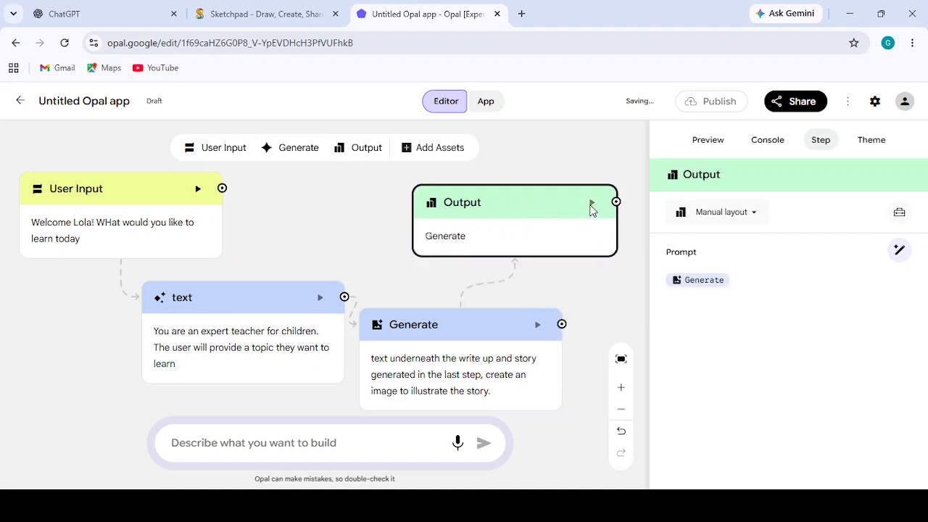
- Restart the app preview, run it with the topic "what is photosynthesis", and download the generated picture
{"action": "left_click", "coordinate": [710, 142]}
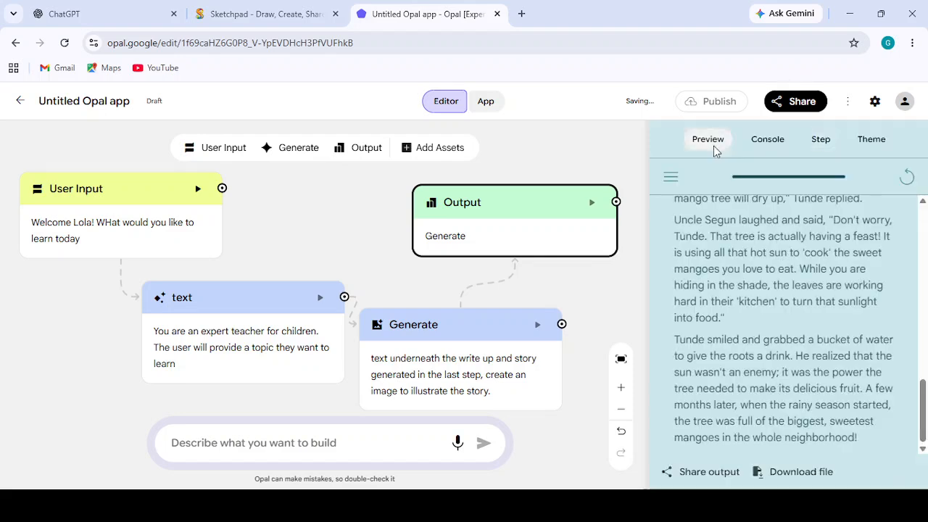
{"action": "left_click", "coordinate": [907, 178]}
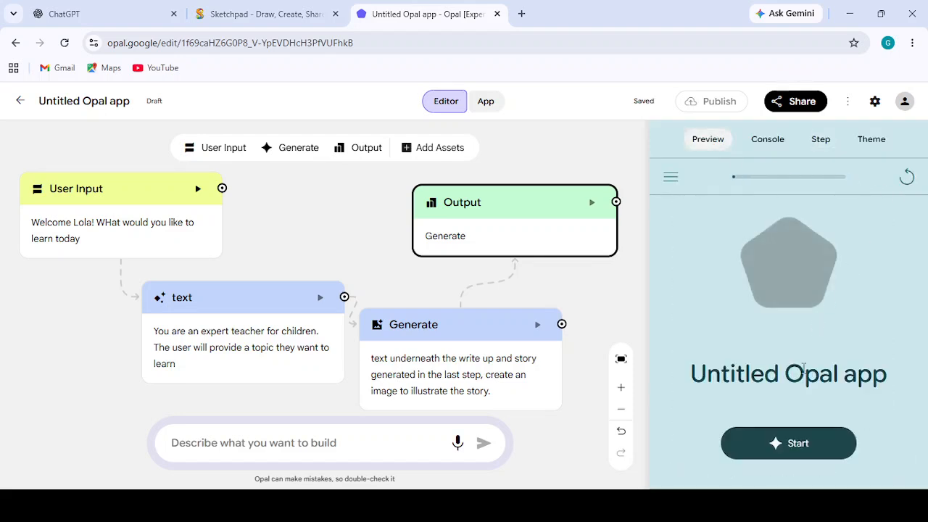
{"action": "left_click", "coordinate": [803, 444]}
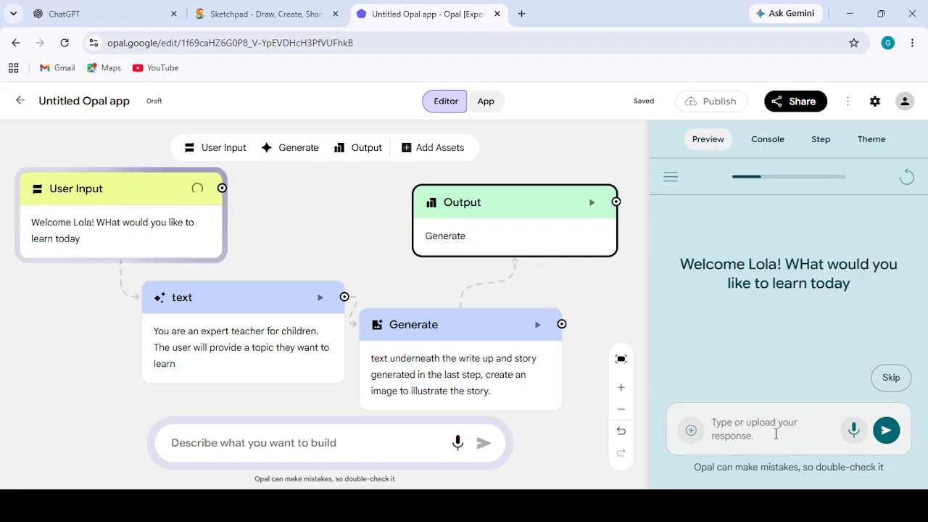
{"action": "type", "text": "wha"}
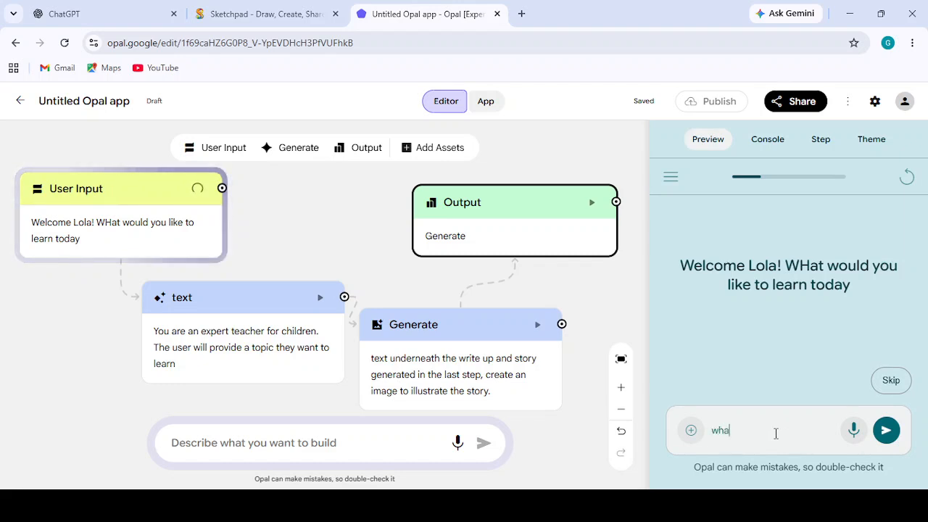
{"action": "type", "text": "t is photosynthesi"}
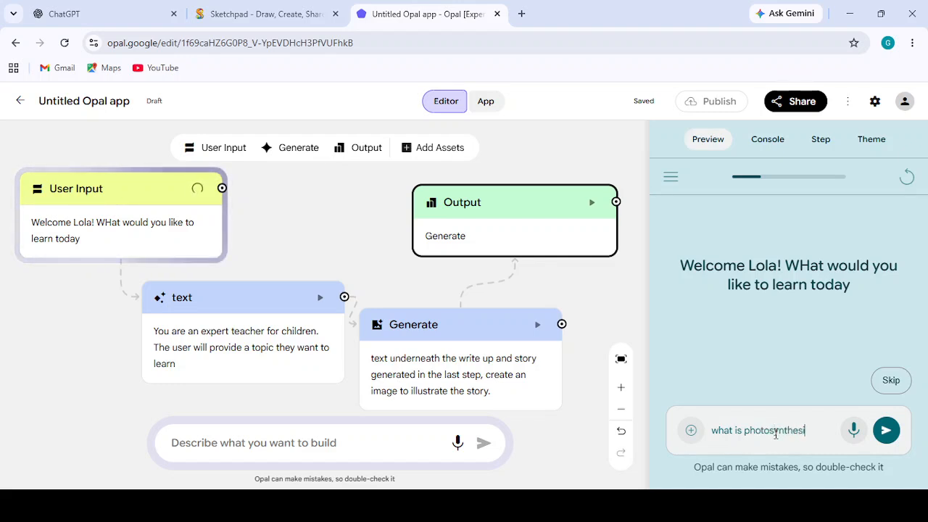
{"action": "type", "text": "s"}
{"action": "left_click", "coordinate": [884, 432]}
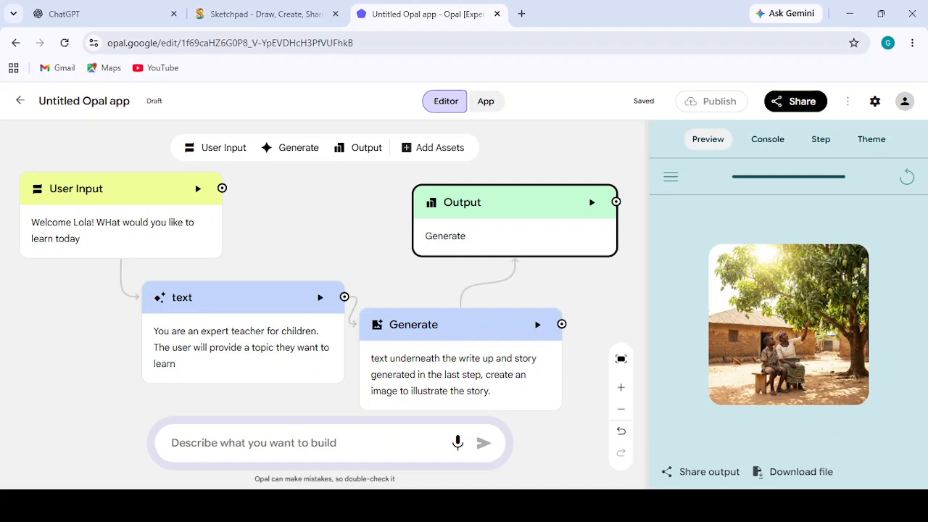
{"action": "left_click", "coordinate": [846, 389]}
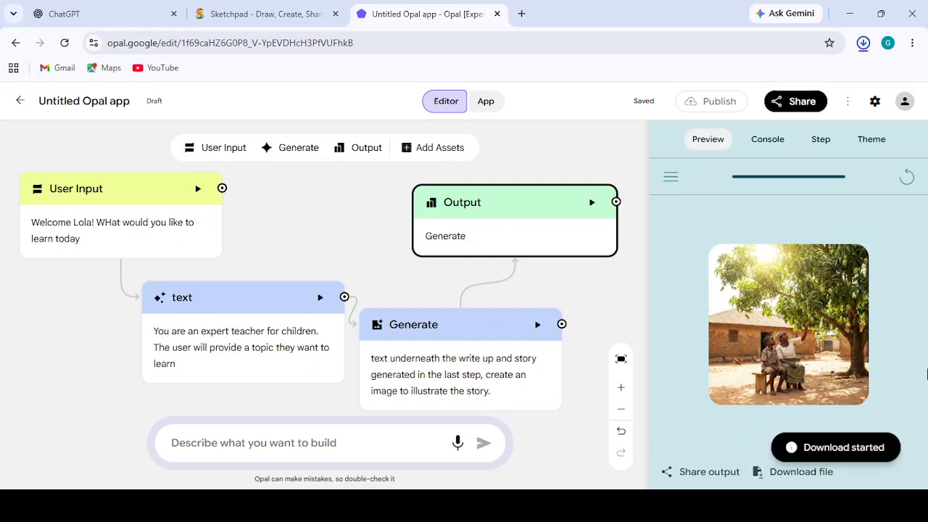
{"action": "mouse_move", "coordinate": [766, 320]}
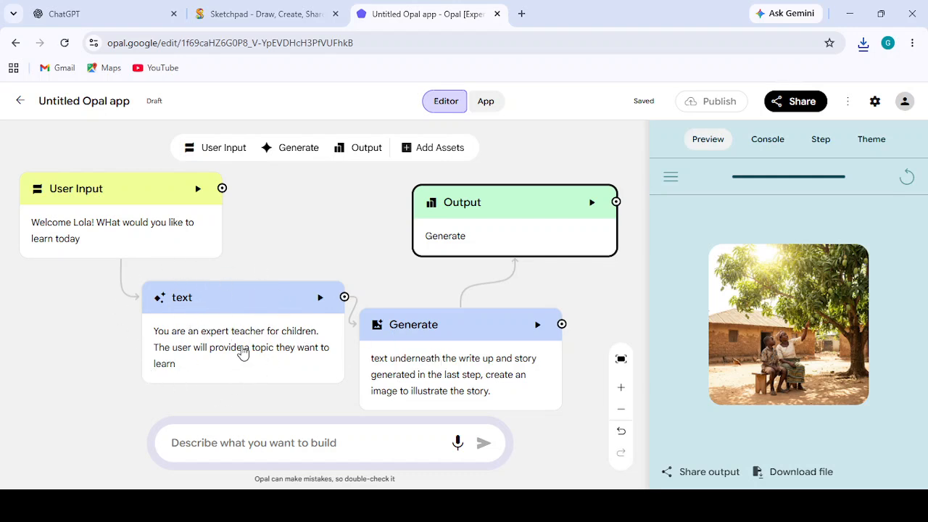
- Cut the image instruction out of the Generate prompt and delete the Generate step
{"action": "left_click", "coordinate": [491, 352]}
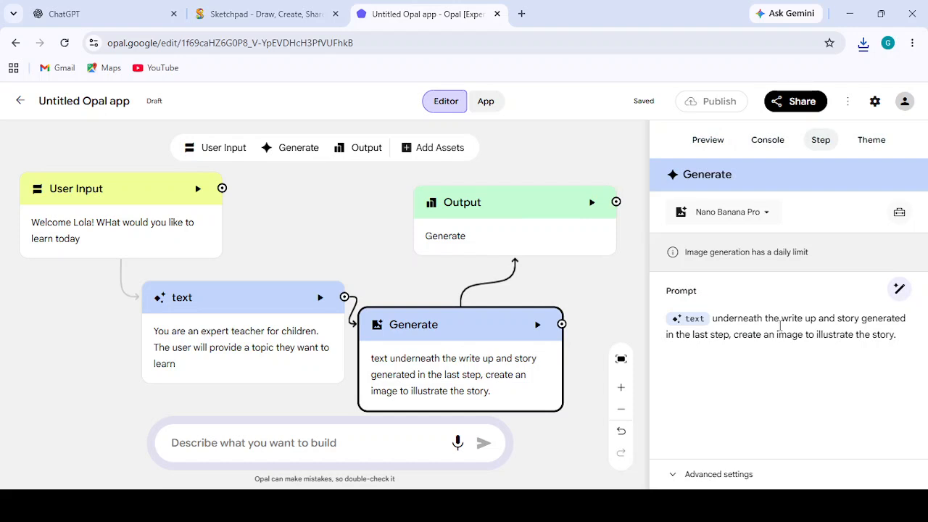
{"action": "left_click_drag", "start_coordinate": [714, 317], "coordinate": [925, 329]}
{"action": "key", "text": "ctrl+c"}
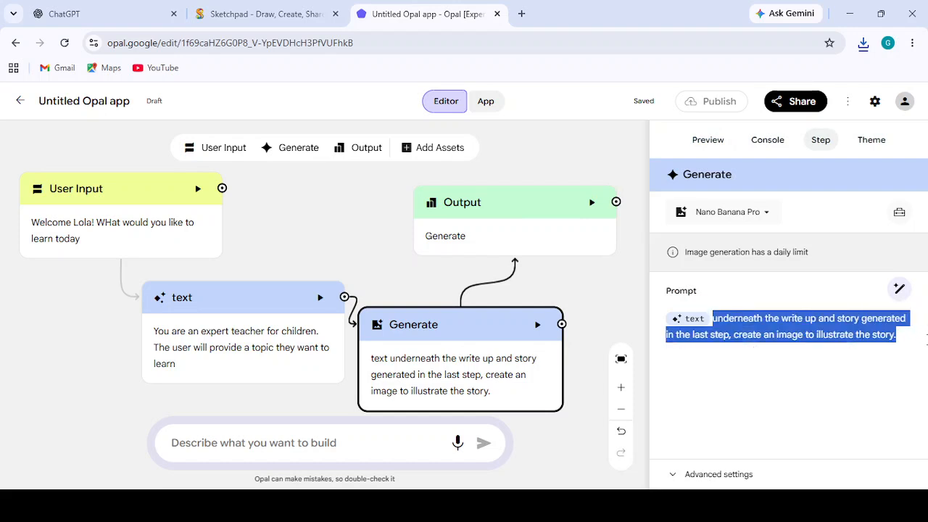
{"action": "key", "text": "BackSpace"}
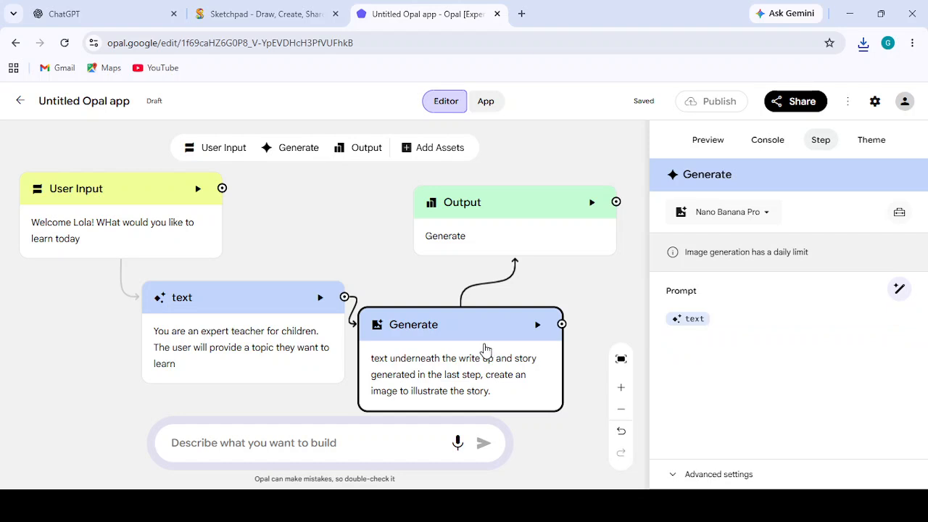
{"action": "key", "text": "Delete"}
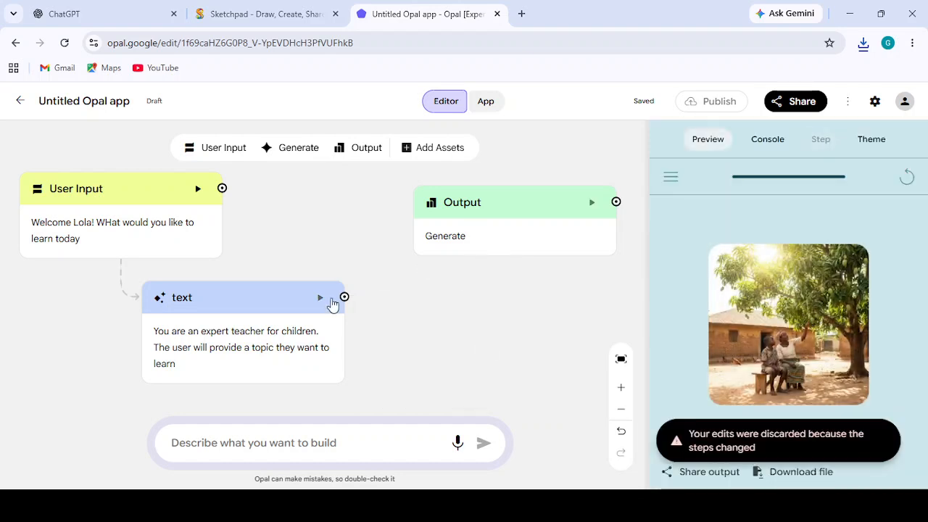
- Paste the image instruction on a new line before User Input in the text step's prompt and remove "in the last step" from it
{"action": "left_click", "coordinate": [290, 345]}
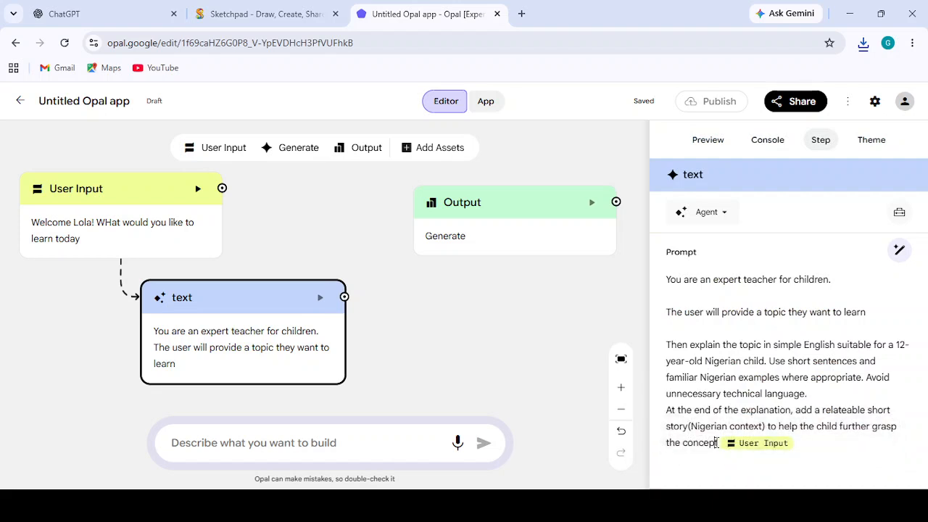
{"action": "key", "text": "Return"}
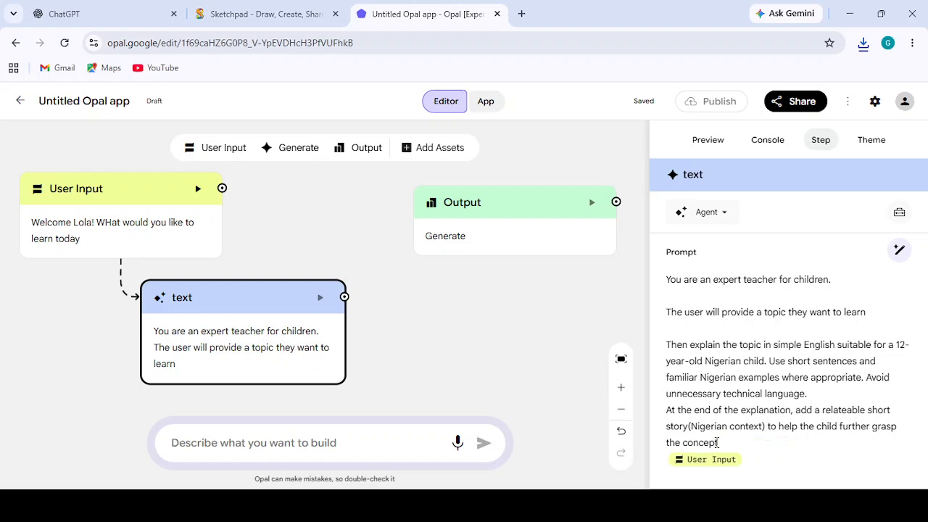
{"action": "key", "text": "ctrl+v"}
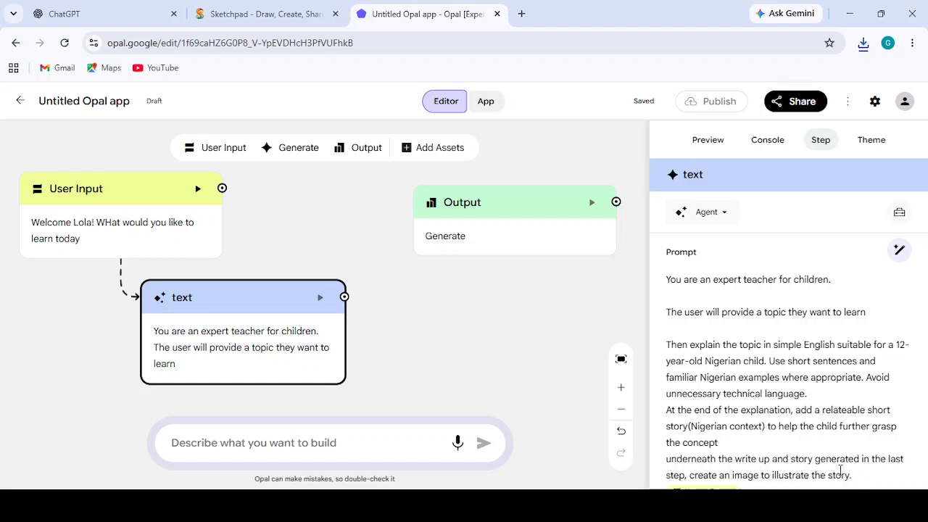
{"action": "left_click", "coordinate": [684, 474]}
{"action": "key", "text": "BackSpace"}
{"action": "key", "text": "BackSpace"}
{"action": "key", "text": "BackSpace"}
{"action": "key", "text": "BackSpace"}
{"action": "key", "text": "BackSpace"}
{"action": "key", "text": "BackSpace"}
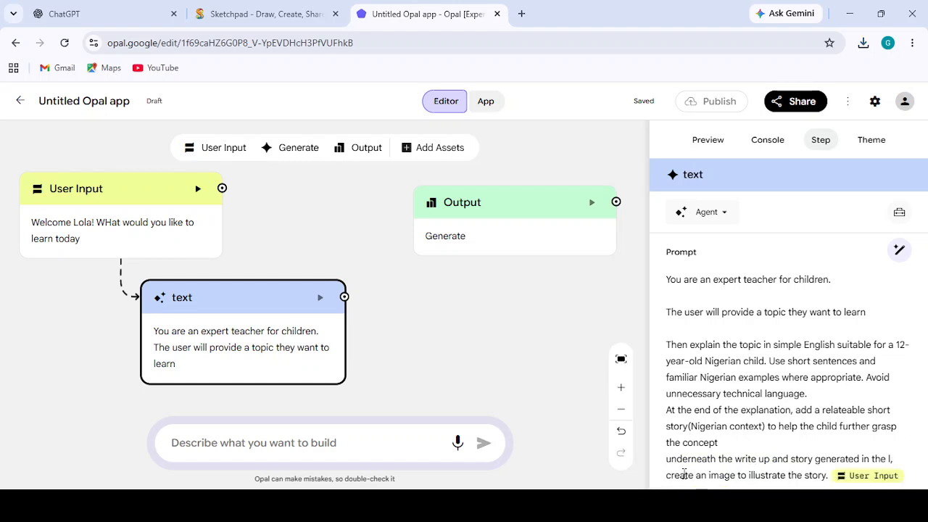
{"action": "key", "text": "BackSpace"}
{"action": "key", "text": "BackSpace"}
{"action": "key", "text": "BackSpace"}
{"action": "key", "text": "BackSpace"}
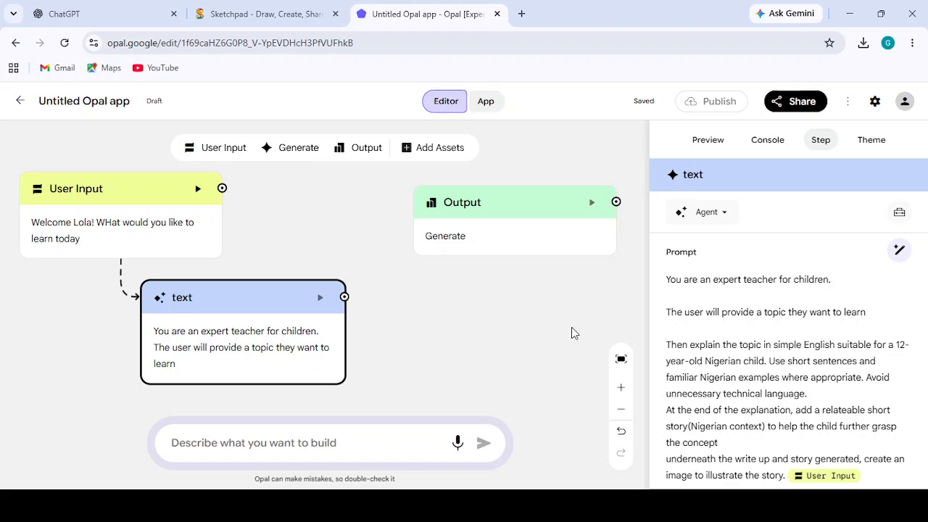
- Connect the text step's output to the Output step
{"action": "left_click", "coordinate": [386, 331]}
{"action": "left_click", "coordinate": [287, 325]}
{"action": "left_click_drag", "start_coordinate": [345, 297], "coordinate": [472, 220]}
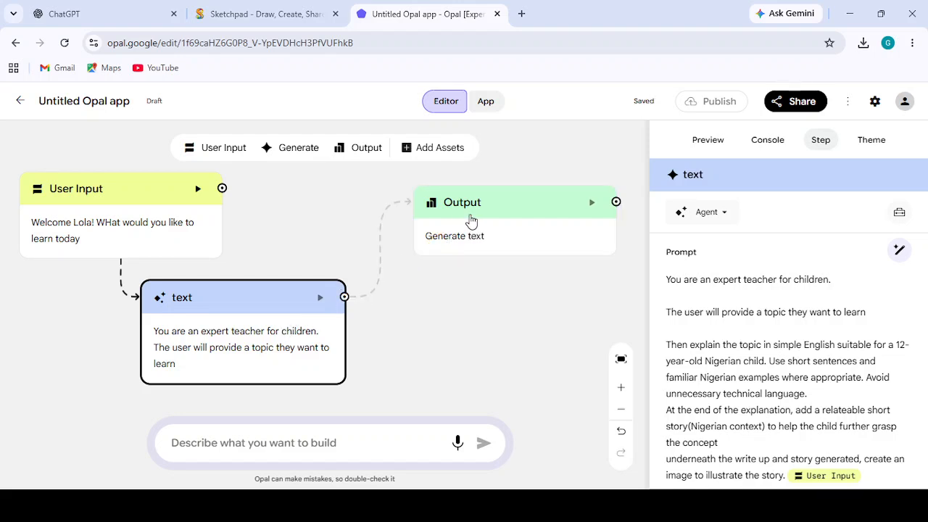
- Restart the app preview and run it with the topic "what is photosynthesis"
{"action": "left_click", "coordinate": [718, 143]}
{"action": "left_click", "coordinate": [916, 187]}
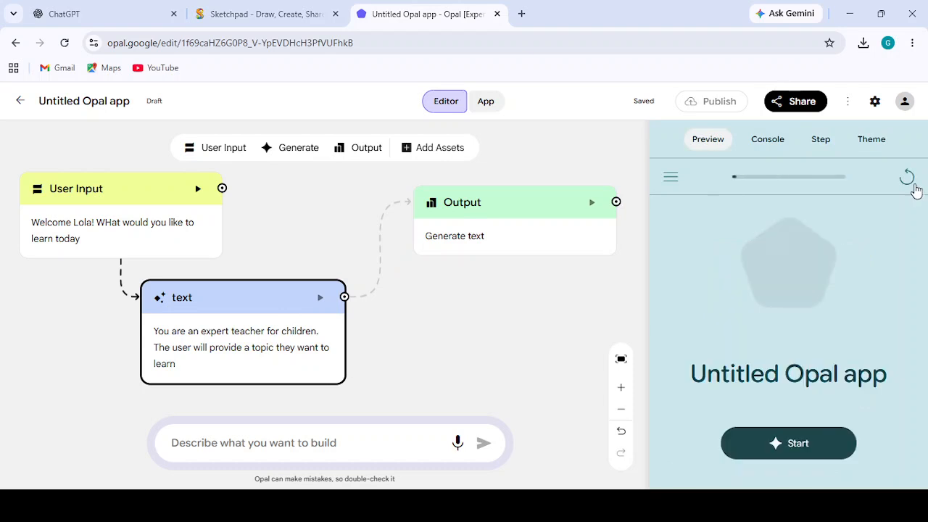
{"action": "left_click", "coordinate": [783, 445]}
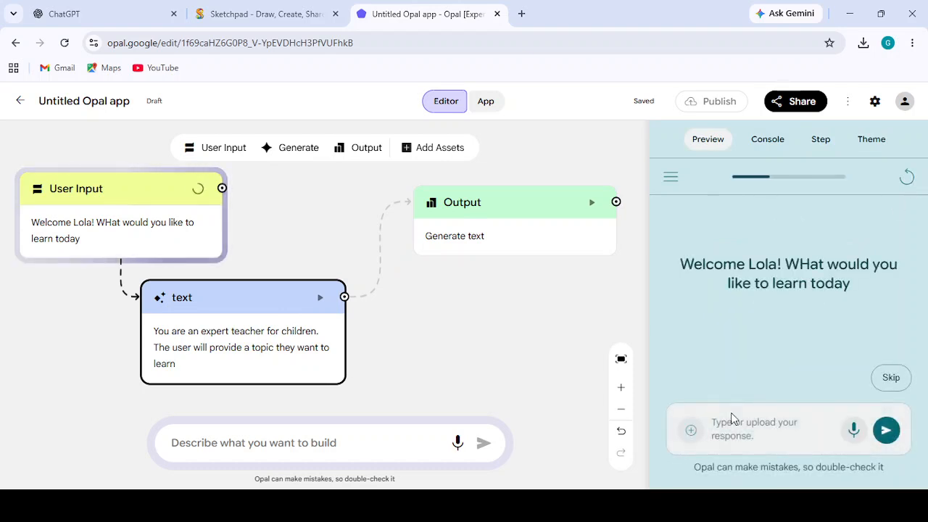
{"action": "type", "text": "what"}
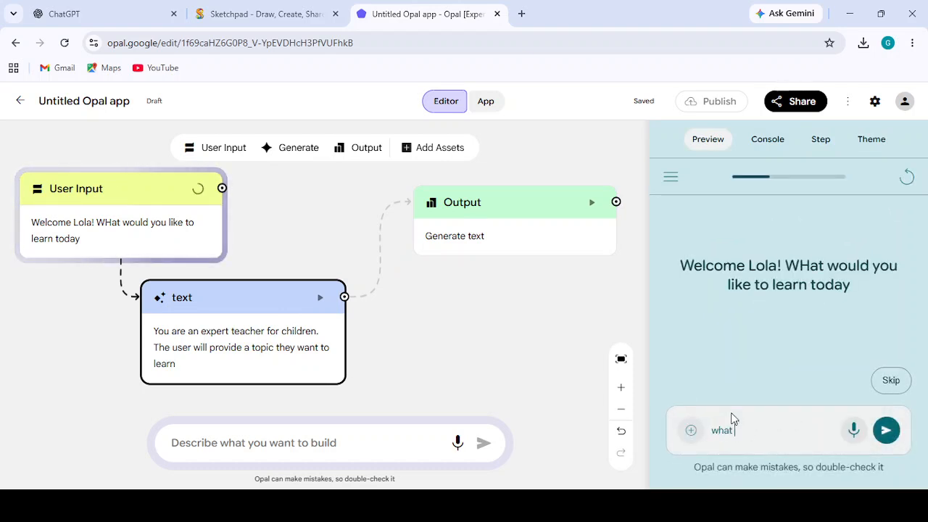
{"action": "type", "text": " is photosynthesis"}
{"action": "left_click", "coordinate": [886, 433]}
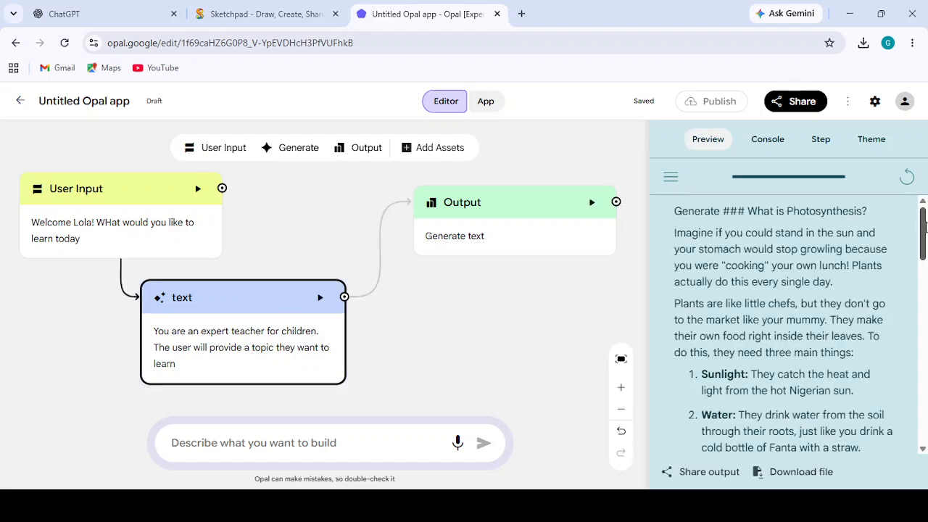
- Review the generated photosynthesis explanation, the Nigerian story and the illustration beneath it in the preview
{"action": "left_click_drag", "start_coordinate": [925, 226], "coordinate": [925, 322]}
{"action": "left_click_drag", "start_coordinate": [924, 385], "coordinate": [924, 426]}
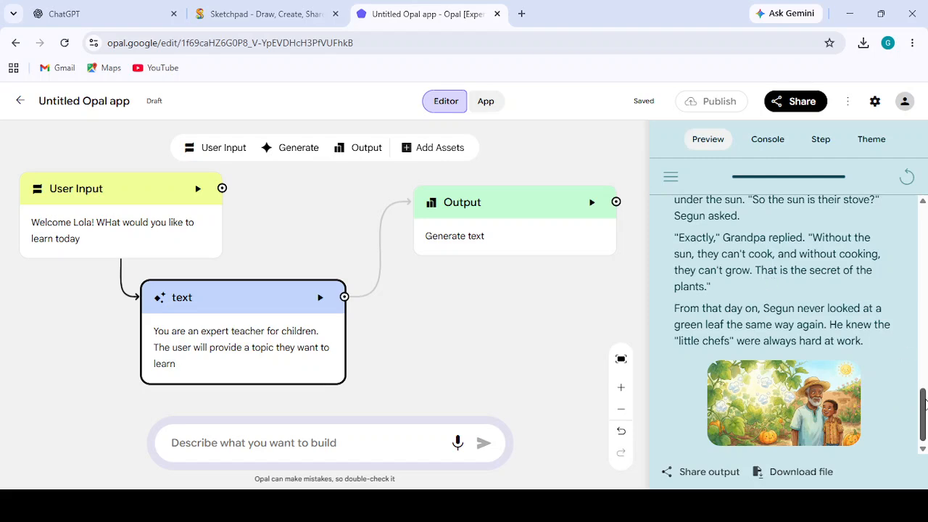
{"action": "left_click_drag", "start_coordinate": [924, 404], "coordinate": [917, 326]}
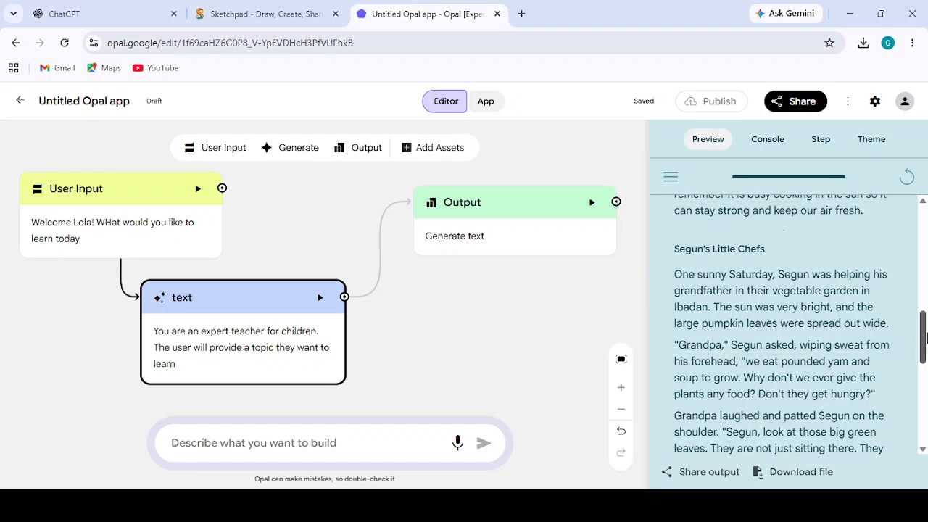
{"action": "left_click_drag", "start_coordinate": [925, 336], "coordinate": [925, 438]}
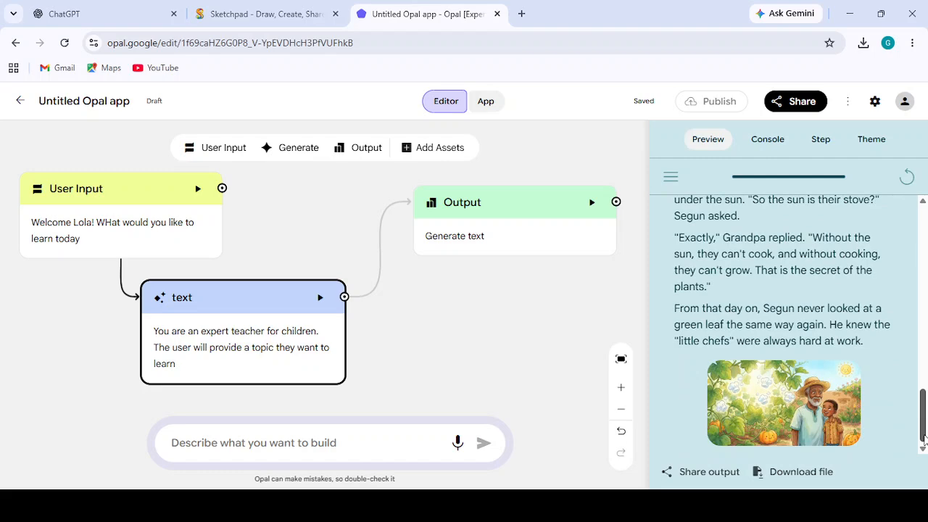
{"action": "mouse_move", "coordinate": [924, 435]}
{"action": "left_mouse_down"}
{"action": "mouse_move", "coordinate": [911, 185]}
{"action": "mouse_move", "coordinate": [924, 437]}
{"action": "left_mouse_up"}
{"action": "left_click_drag", "start_coordinate": [923, 428], "coordinate": [892, 209]}
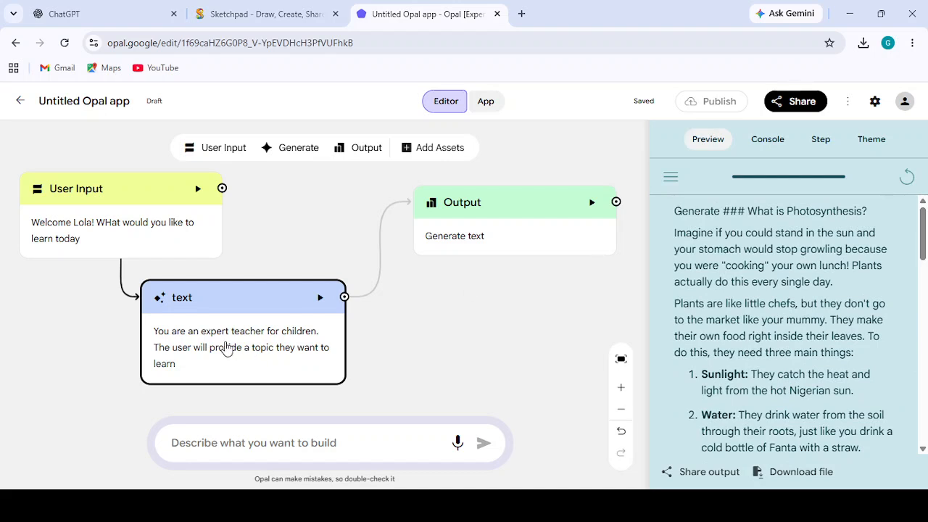
- Add "underneath it create a summary highlighting key points" before User Input in the text step's prompt
{"action": "left_click", "coordinate": [456, 228]}
{"action": "left_click", "coordinate": [273, 319]}
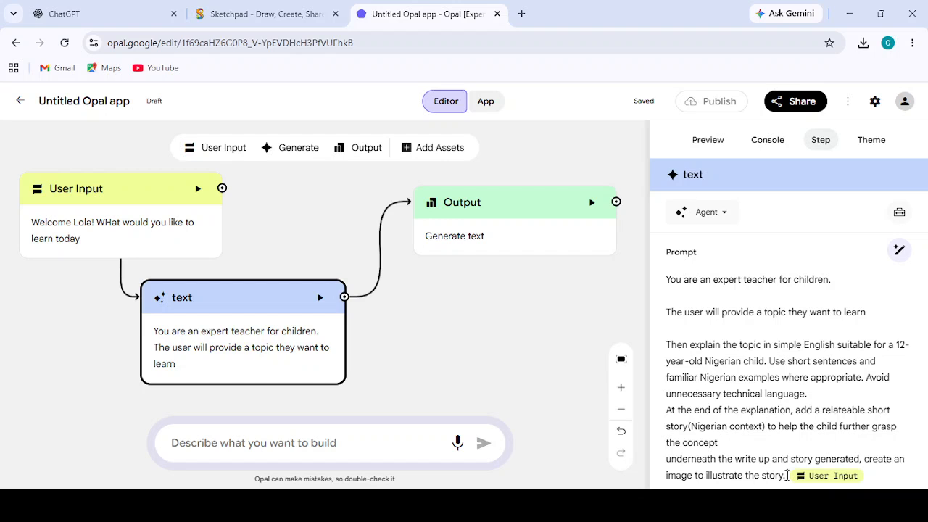
{"action": "type", "text": "underneath"}
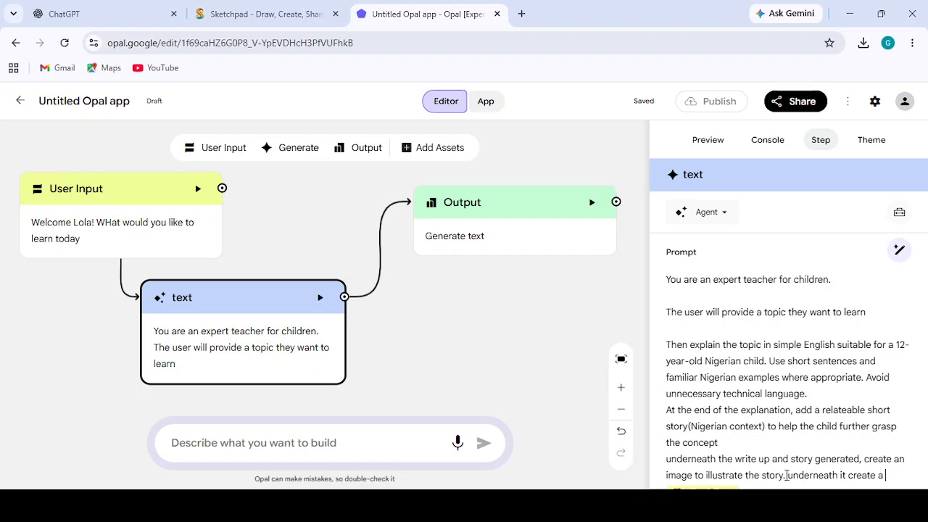
{"action": "type", "text": "it create a smummar"}
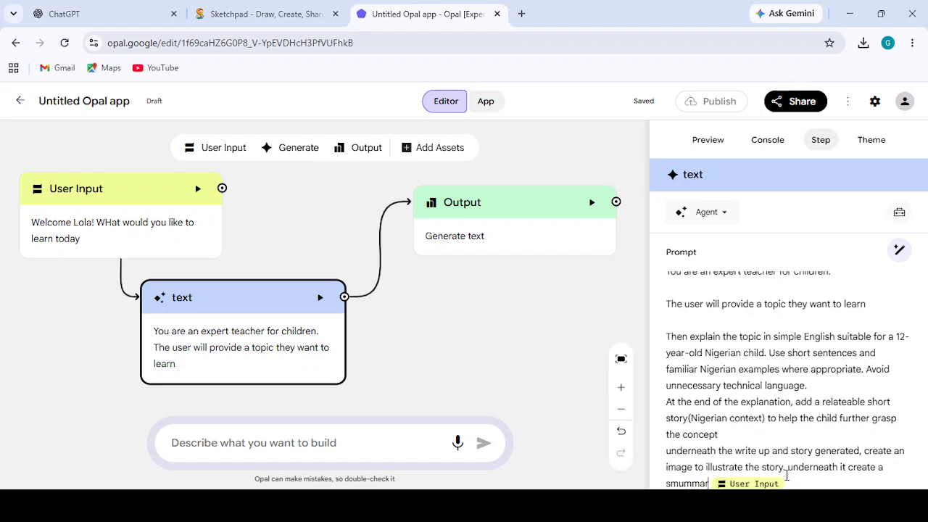
{"action": "key", "text": "BackSpace"}
{"action": "key", "text": "BackSpace"}
{"action": "key", "text": "BackSpace"}
{"action": "key", "text": "BackSpace"}
{"action": "key", "text": "BackSpace"}
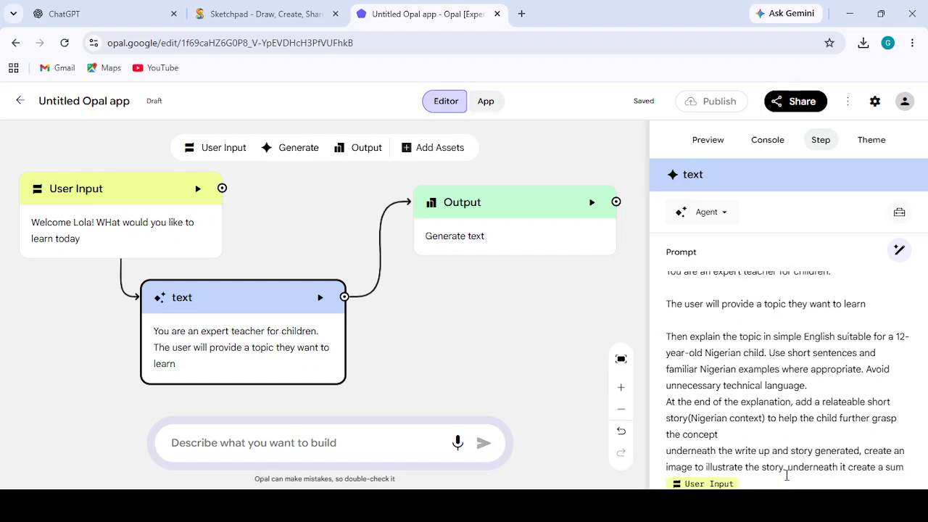
{"action": "type", "text": "may"}
{"action": "key", "text": "BackSpace"}
{"action": "type", "text": "r"}
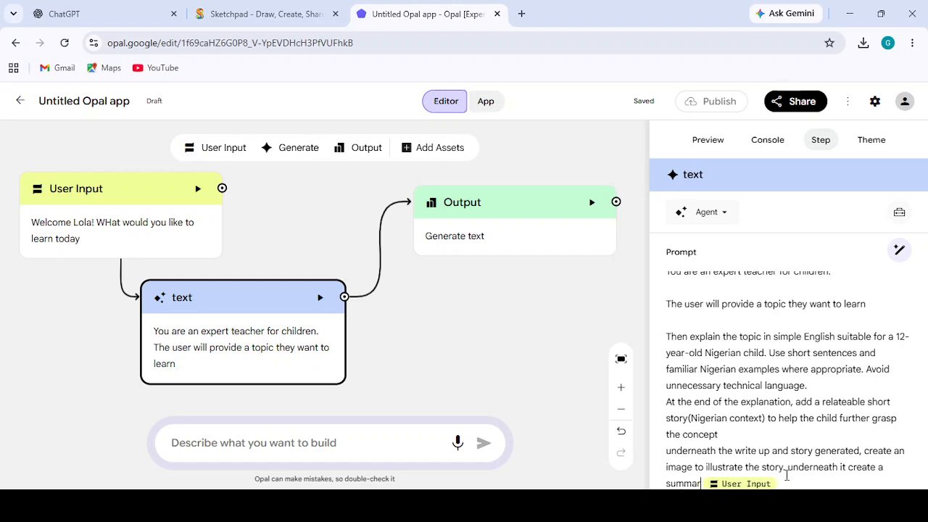
{"action": "type", "text": "y highlig"}
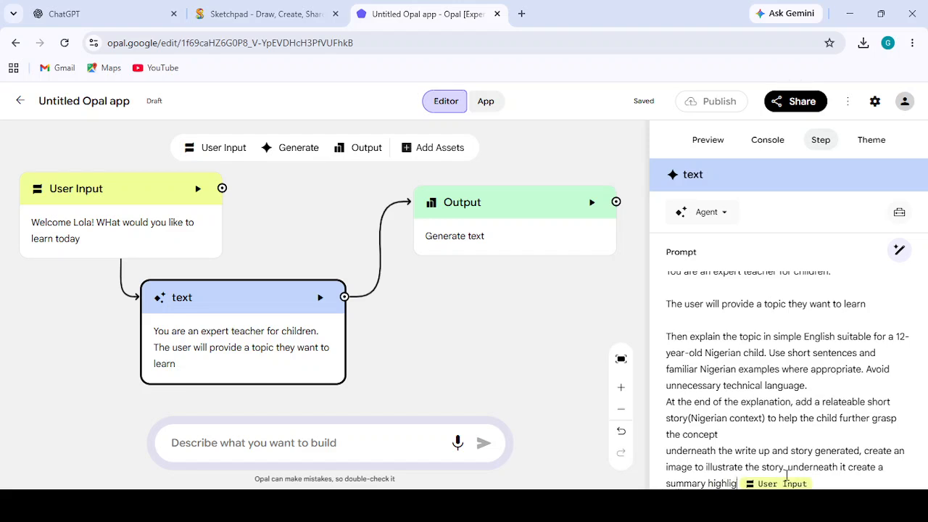
{"action": "type", "text": "hting key points"}
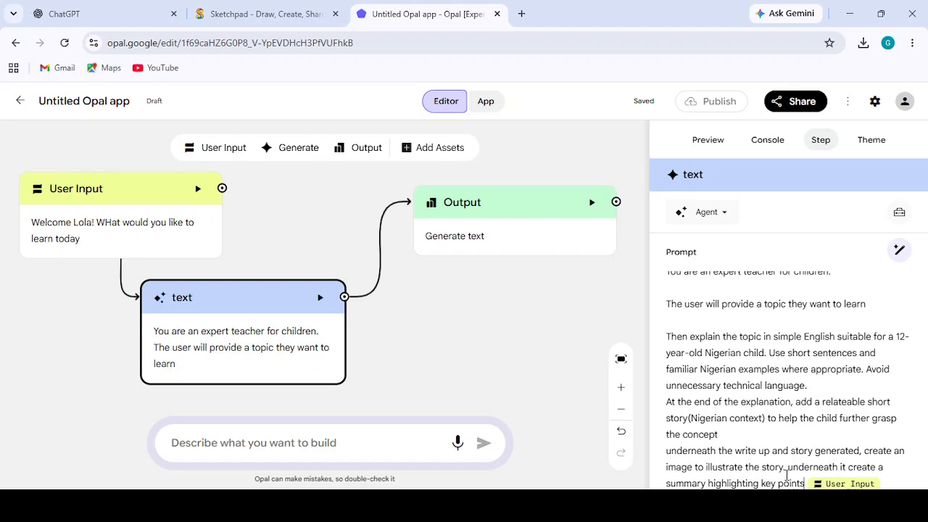
{"action": "left_click", "coordinate": [528, 362]}
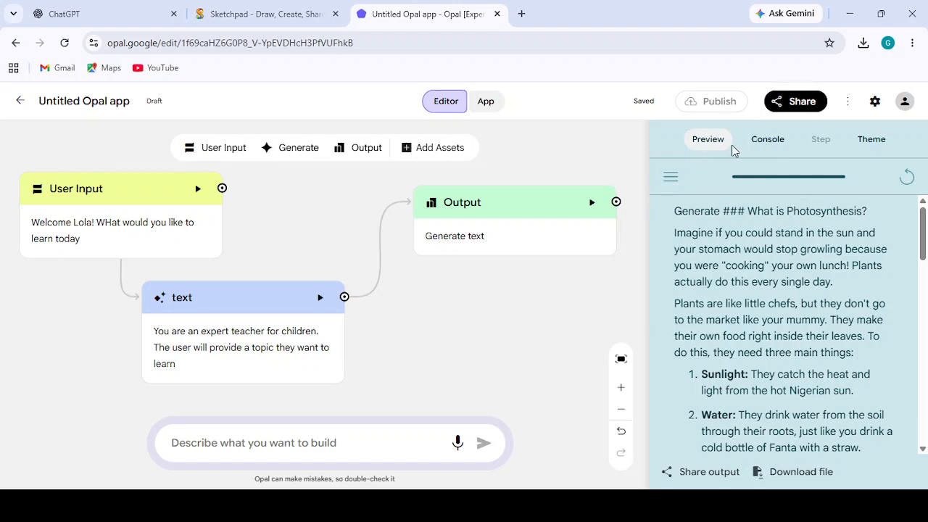
- Restart the app preview, run it with "what is photosynthesis" again, and check the output down to the key-point summary
{"action": "left_click", "coordinate": [906, 177]}
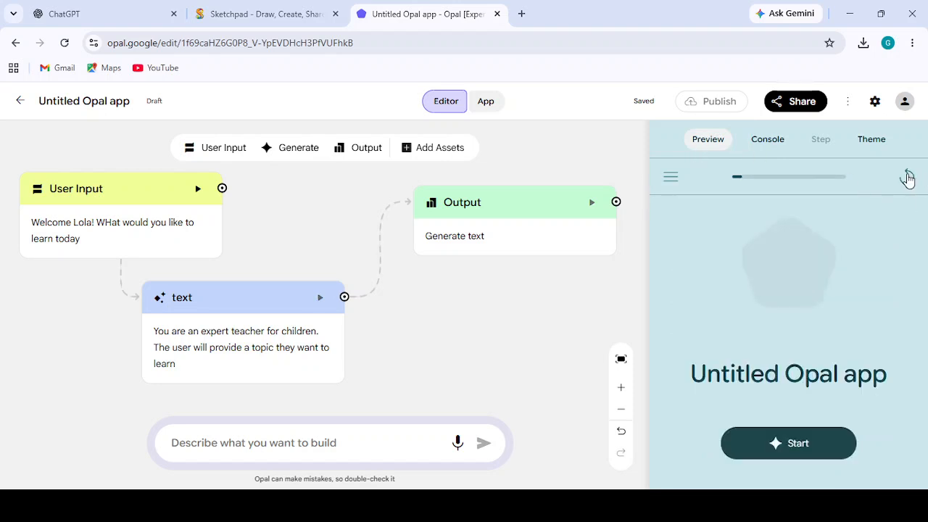
{"action": "left_click", "coordinate": [829, 444]}
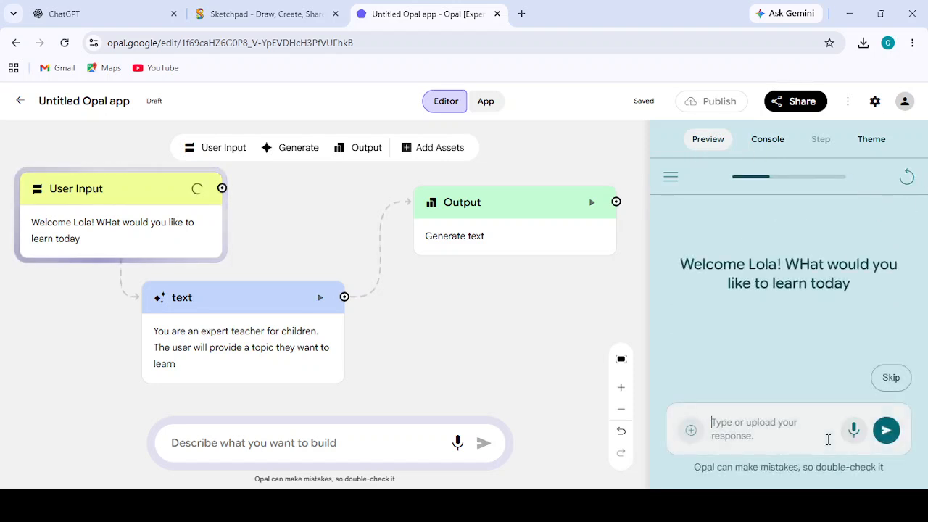
{"action": "type", "text": "what is "}
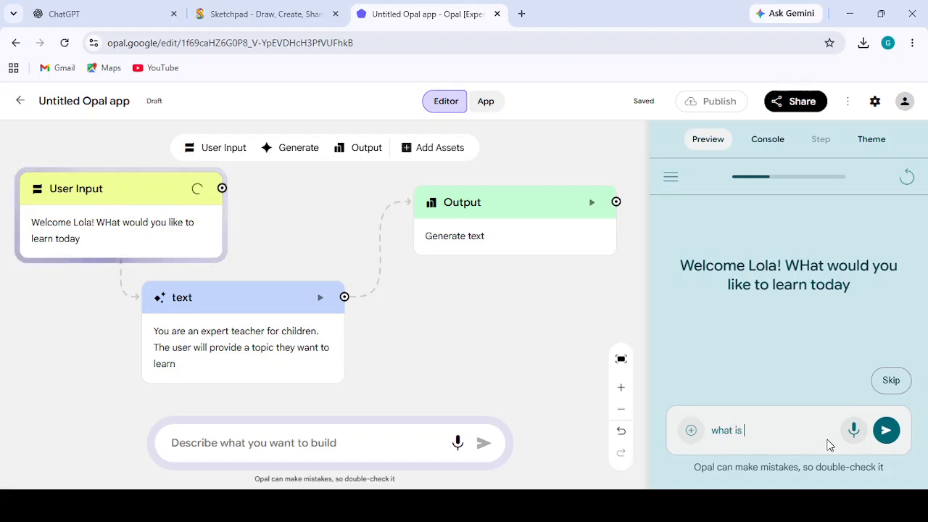
{"action": "type", "text": "photosynthesis"}
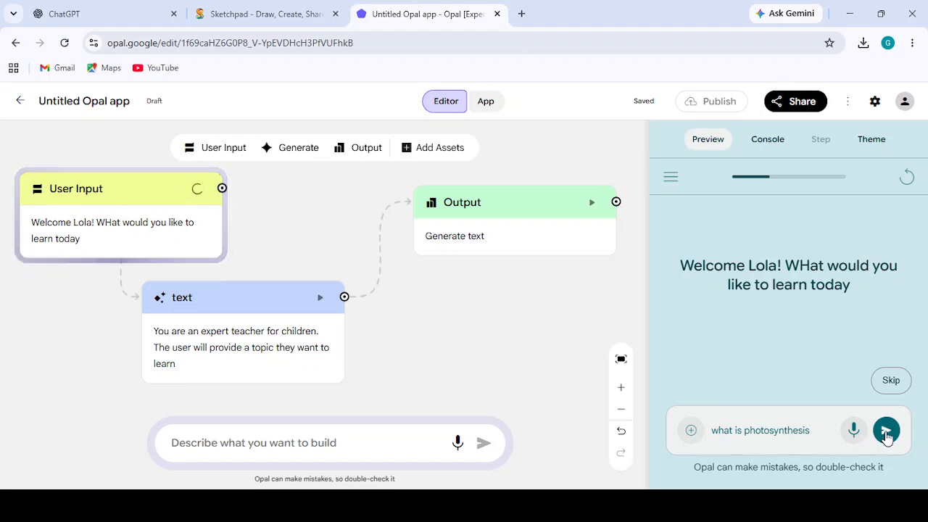
{"action": "left_click", "coordinate": [886, 431]}
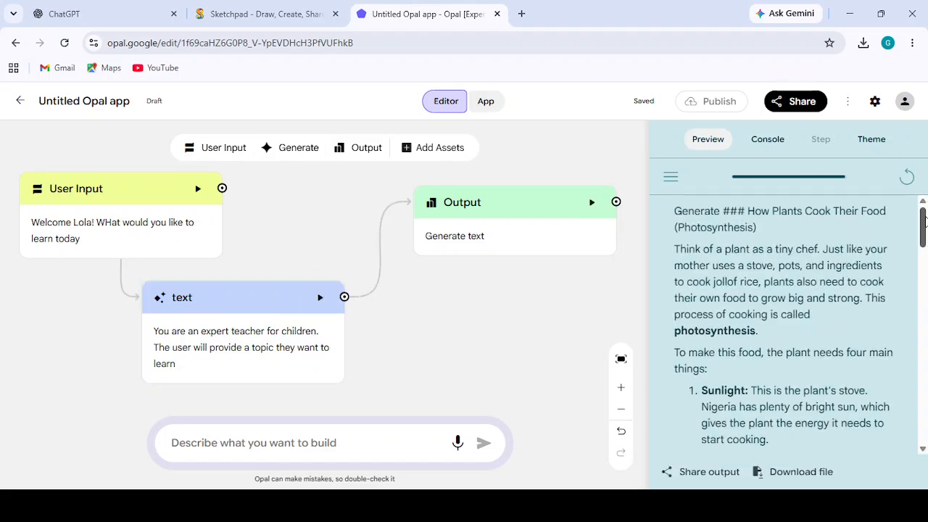
{"action": "left_click_drag", "start_coordinate": [924, 220], "coordinate": [925, 395]}
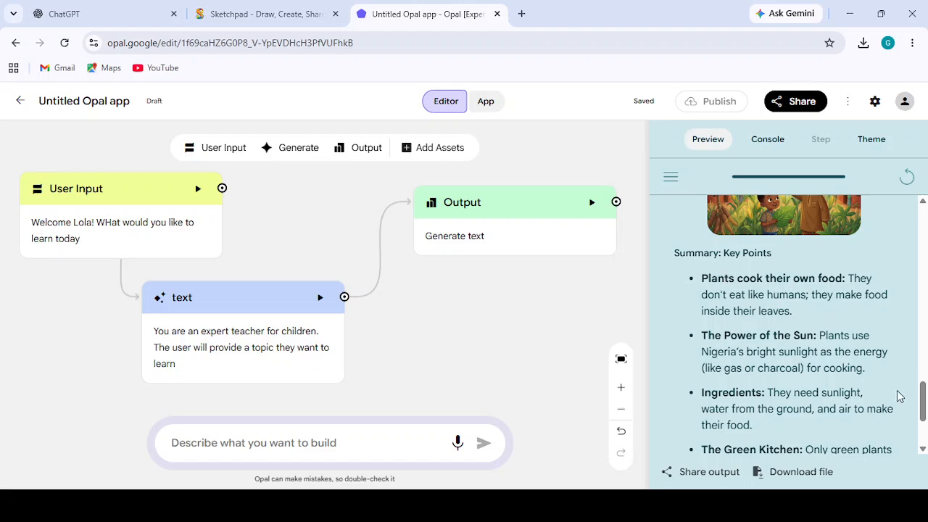
{"action": "left_click_drag", "start_coordinate": [923, 404], "coordinate": [923, 433]}
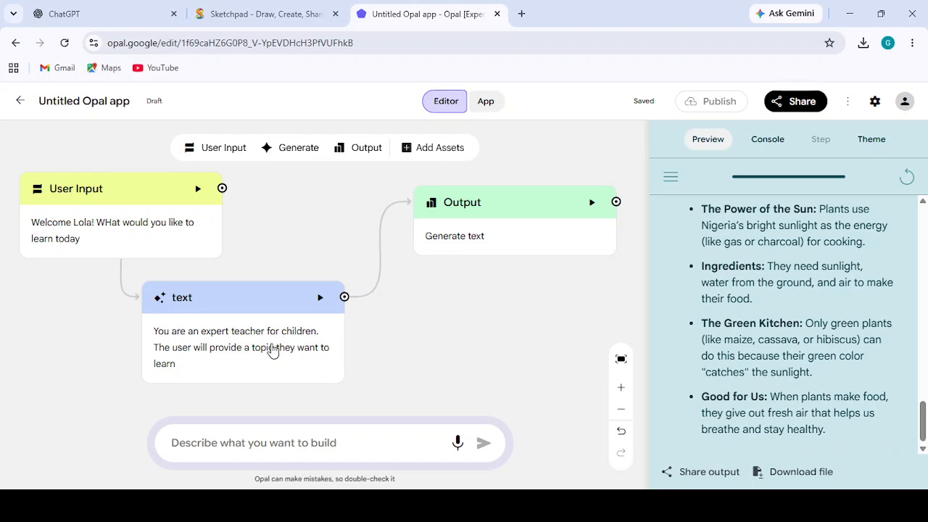
- Add the line "underneath the keypoint, encourage the child and tell her how incredible she is" before User Input in the text step's prompt
{"action": "left_click", "coordinate": [165, 225]}
{"action": "left_click", "coordinate": [227, 352]}
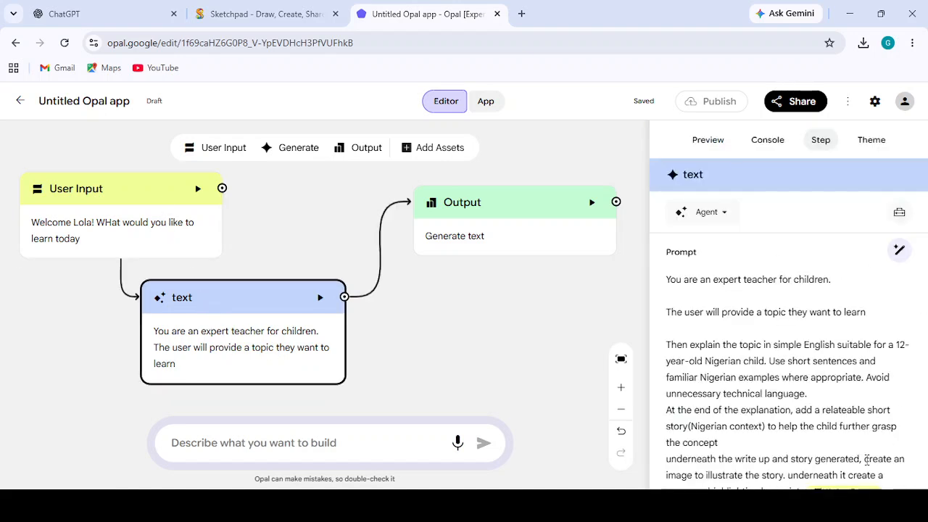
{"action": "scroll", "coordinate": [866, 460], "scroll_direction": "down", "scroll_amount": 1}
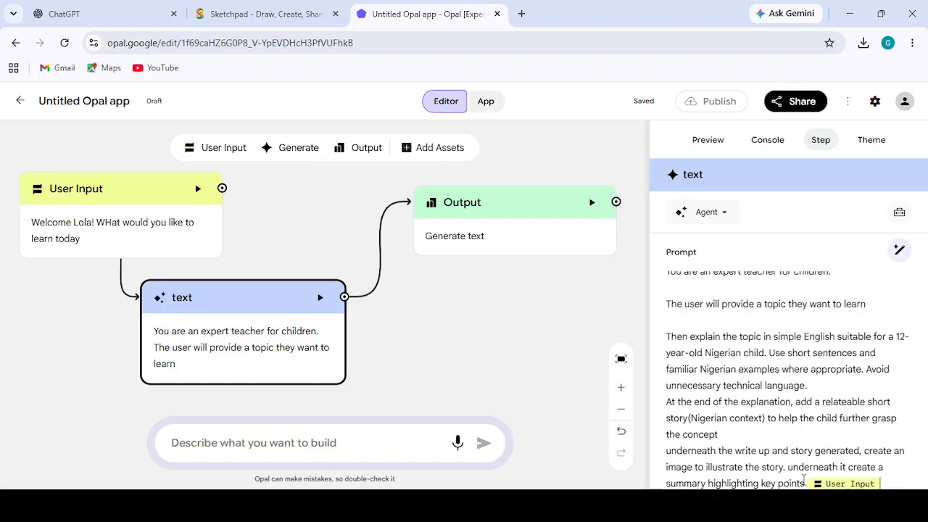
{"action": "key", "text": "Return"}
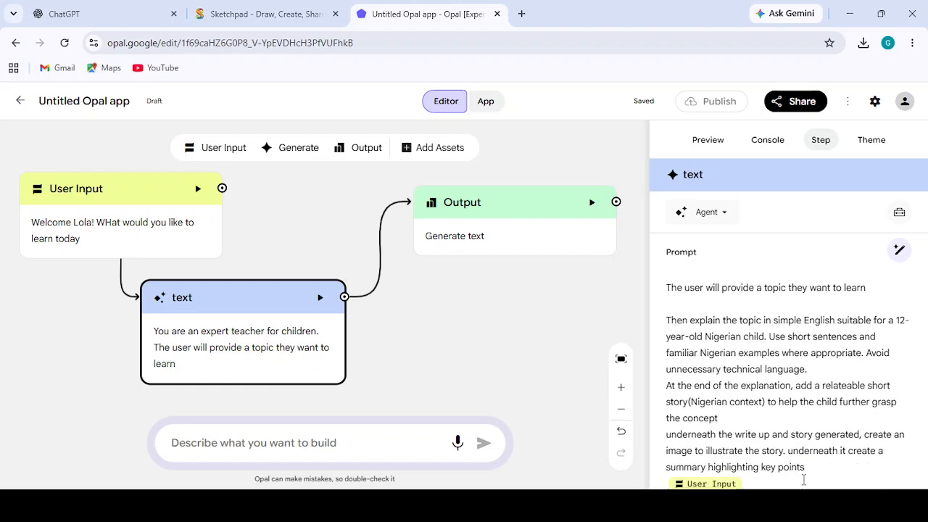
{"action": "type", "text": "underneath"}
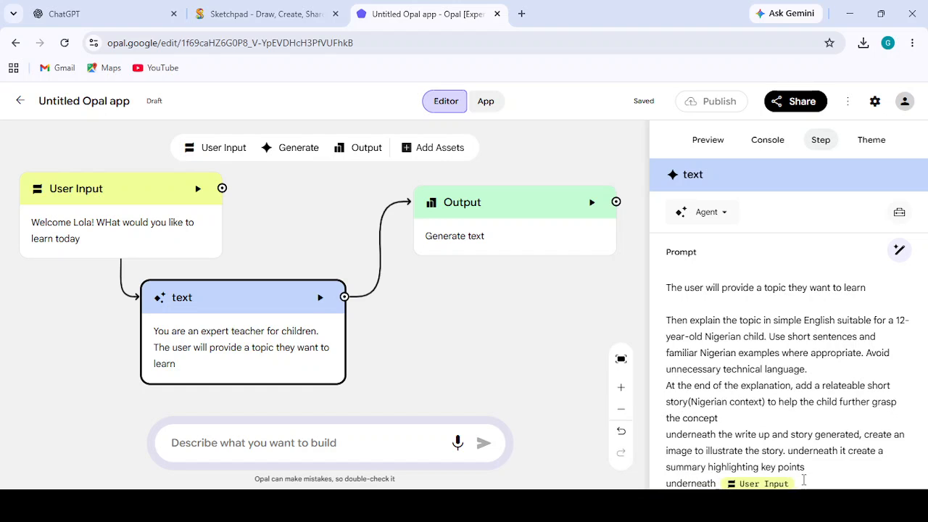
{"action": "type", "text": " the key "}
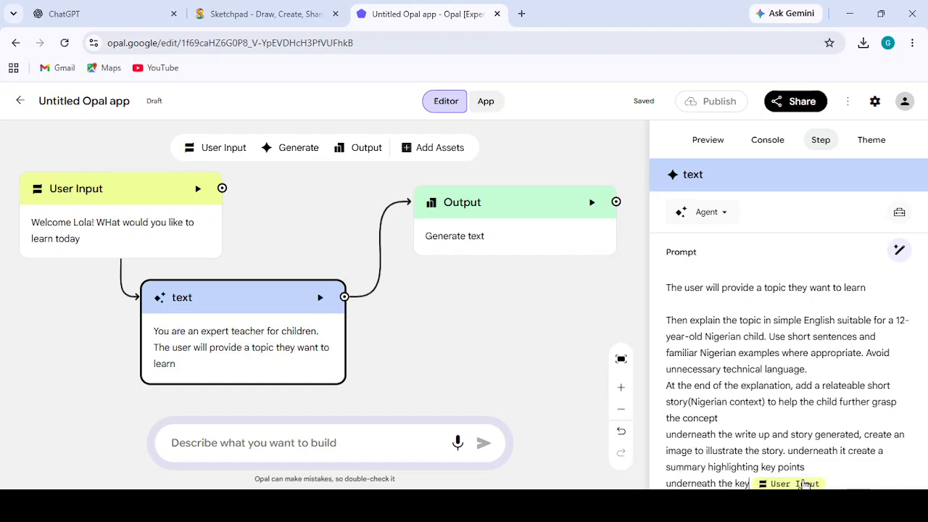
{"action": "type", "text": "point"}
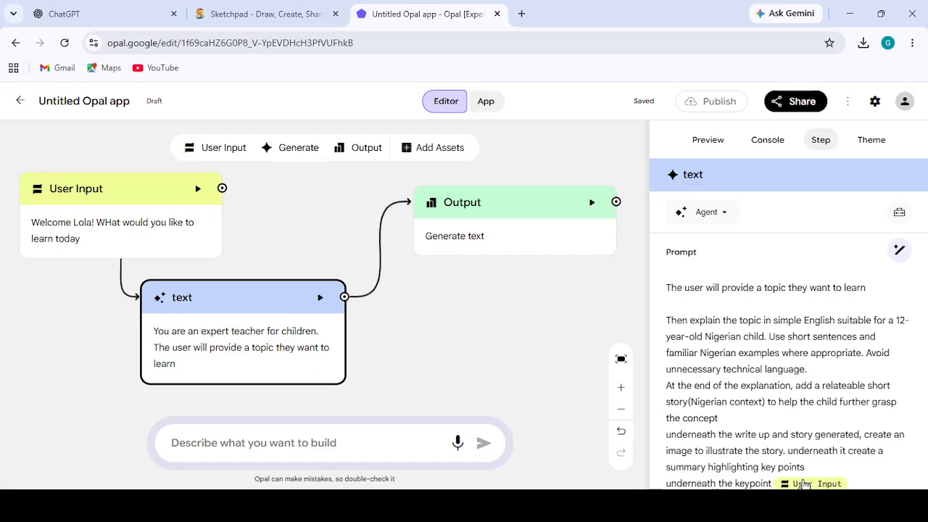
{"action": "type", "text": ", encou"}
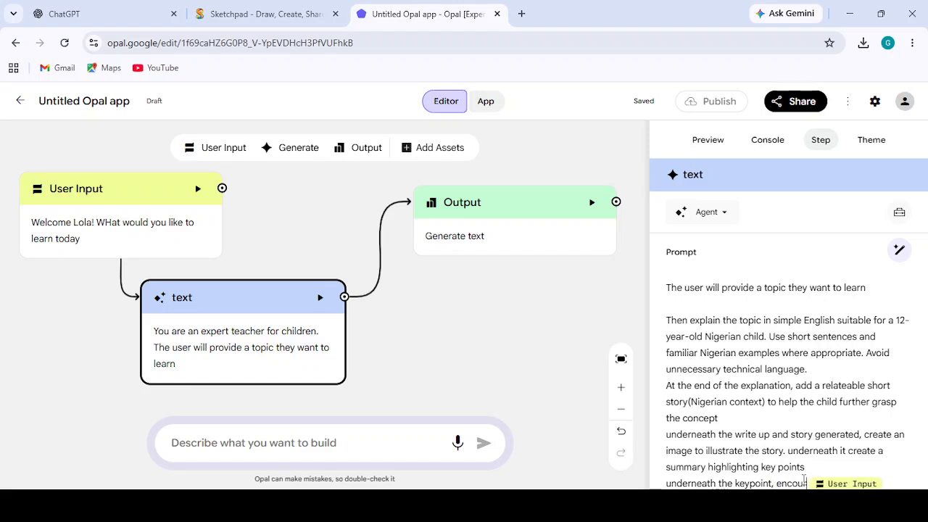
{"action": "type", "text": "rage the ch"}
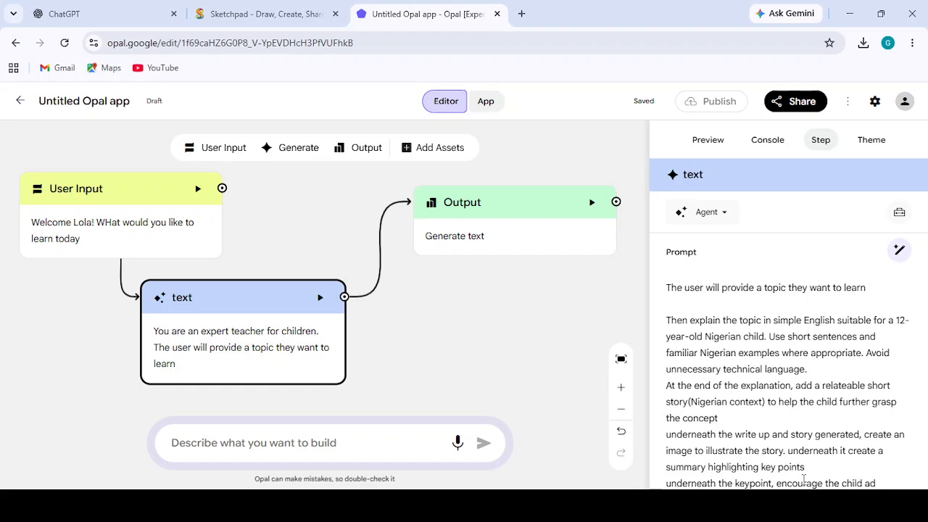
{"action": "type", "text": "ild and tell her how inc"}
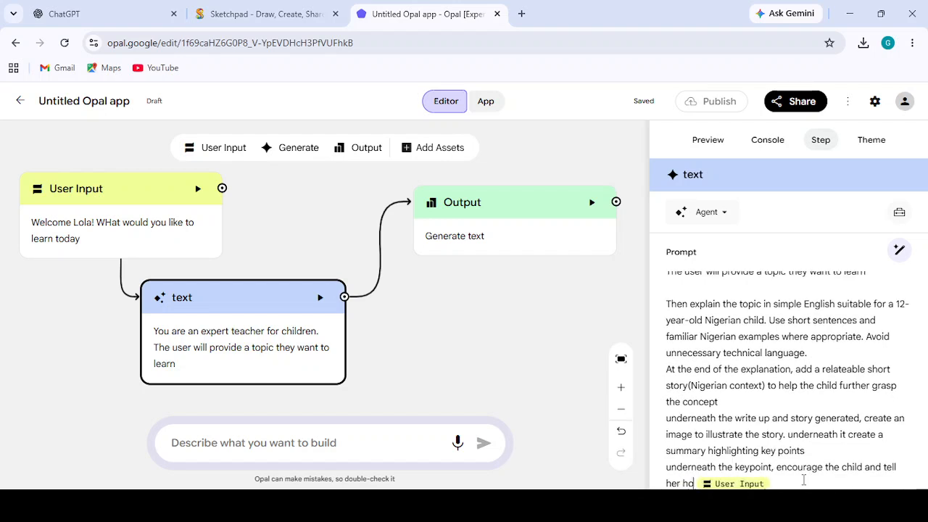
{"action": "type", "text": "i"}
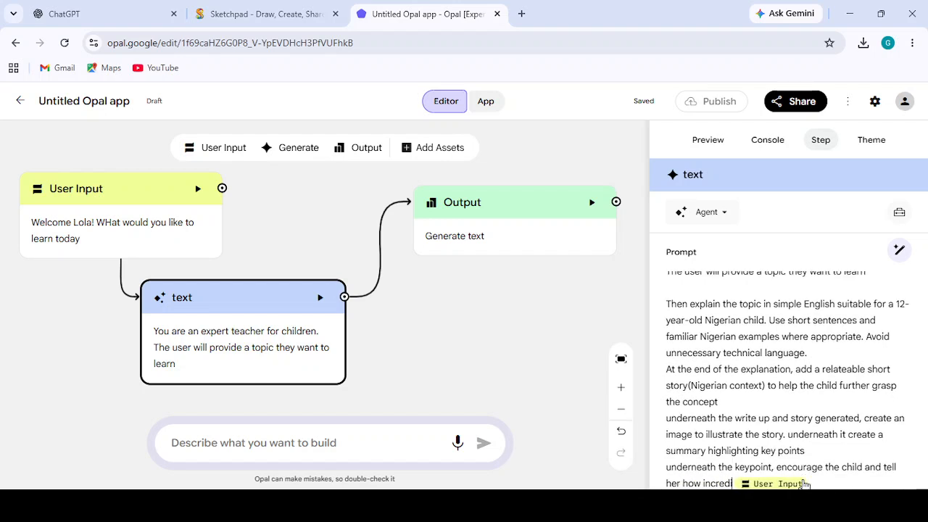
{"action": "type", "text": "ble hs"}
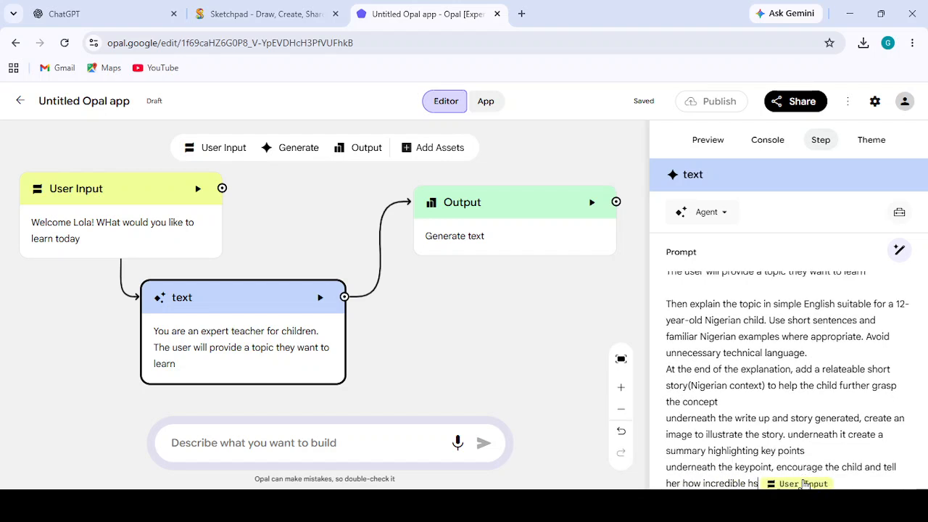
{"action": "key", "text": "BackSpace"}
{"action": "key", "text": "BackSpace"}
{"action": "type", "text": "she is"}
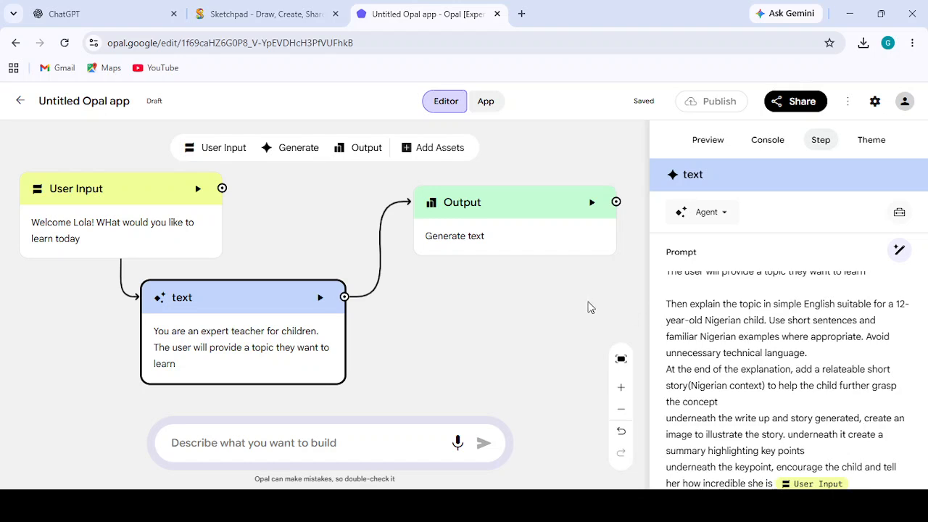
- Restart the app preview and run it with the question "what is photosynthesis" to test the updated prompt
{"action": "left_click", "coordinate": [527, 294]}
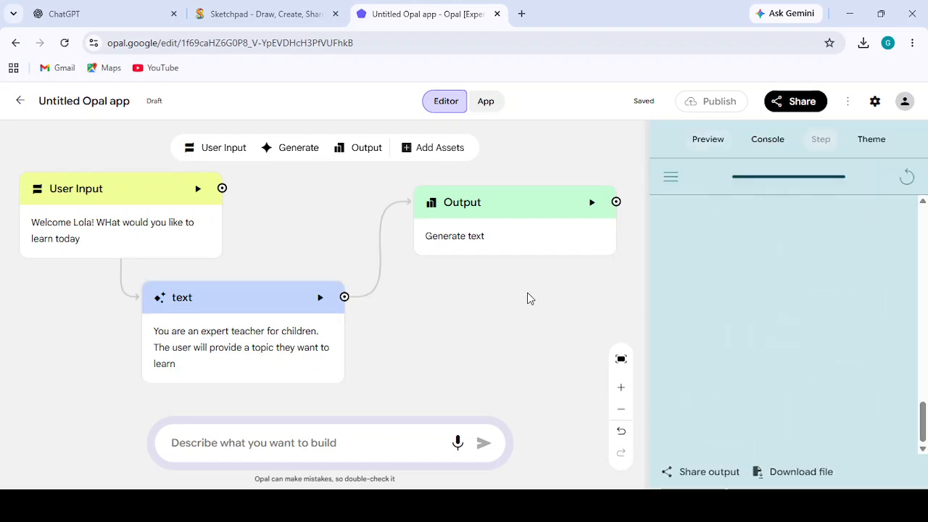
{"action": "left_click", "coordinate": [905, 177]}
{"action": "left_click", "coordinate": [799, 443]}
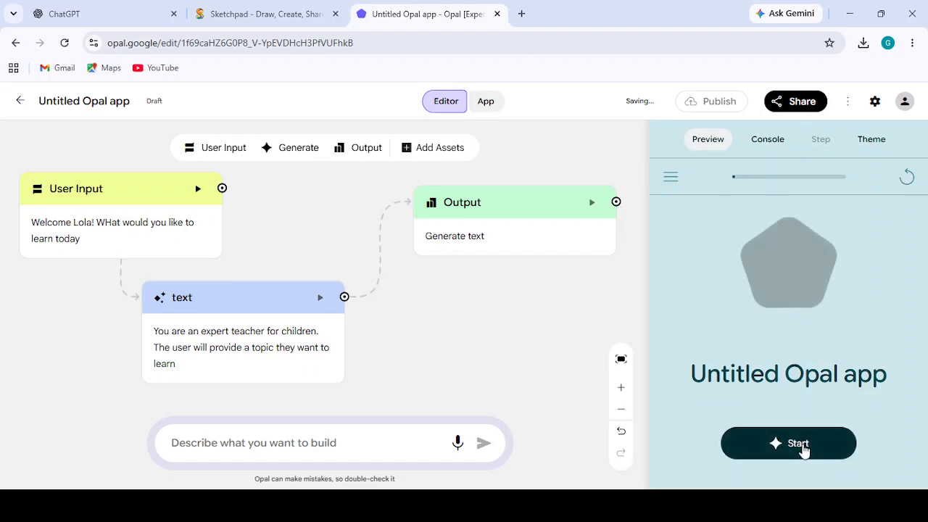
{"action": "left_click", "coordinate": [740, 439]}
{"action": "type", "text": "wha"}
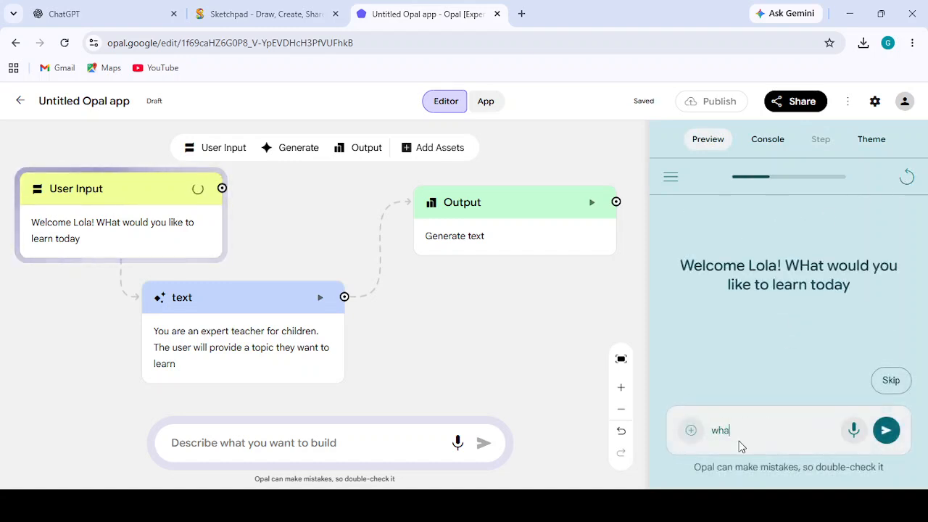
{"action": "type", "text": "t is phoyo"}
{"action": "key", "text": "BackSpace"}
{"action": "key", "text": "BackSpace"}
{"action": "type", "text": "tosynthesis"}
{"action": "left_click", "coordinate": [885, 432]}
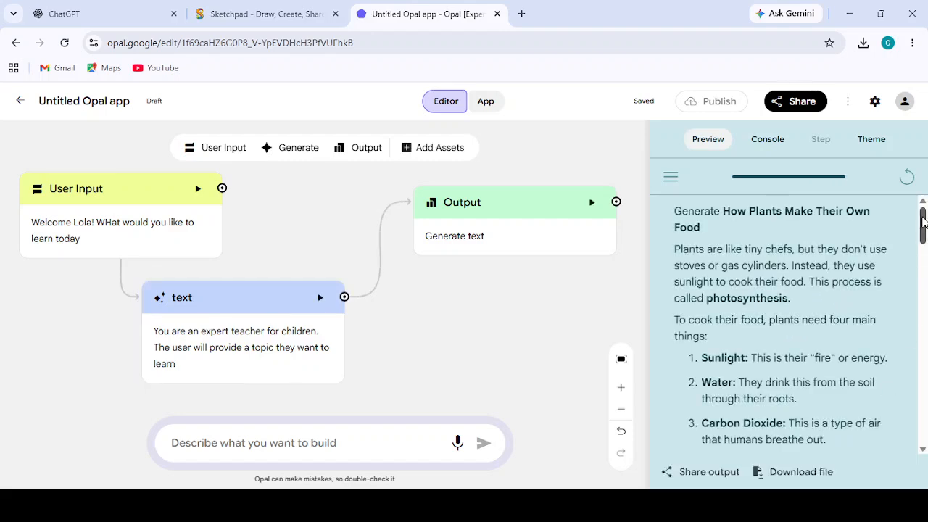
- Review the generated output down to the encouragement message, and check it in the full-page app view before returning to the editor
{"action": "left_click_drag", "start_coordinate": [924, 222], "coordinate": [924, 424]}
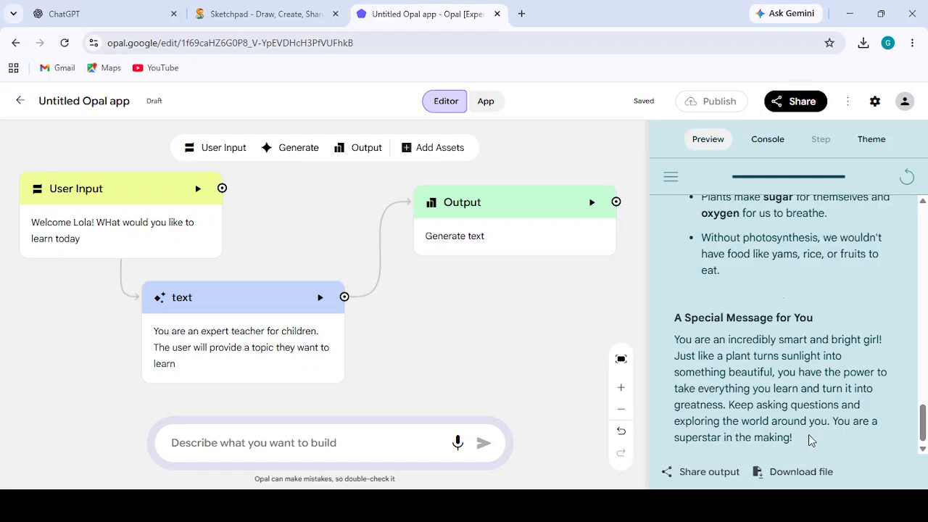
{"action": "left_click_drag", "start_coordinate": [922, 426], "coordinate": [886, 424]}
{"action": "left_click_drag", "start_coordinate": [924, 415], "coordinate": [910, 181]}
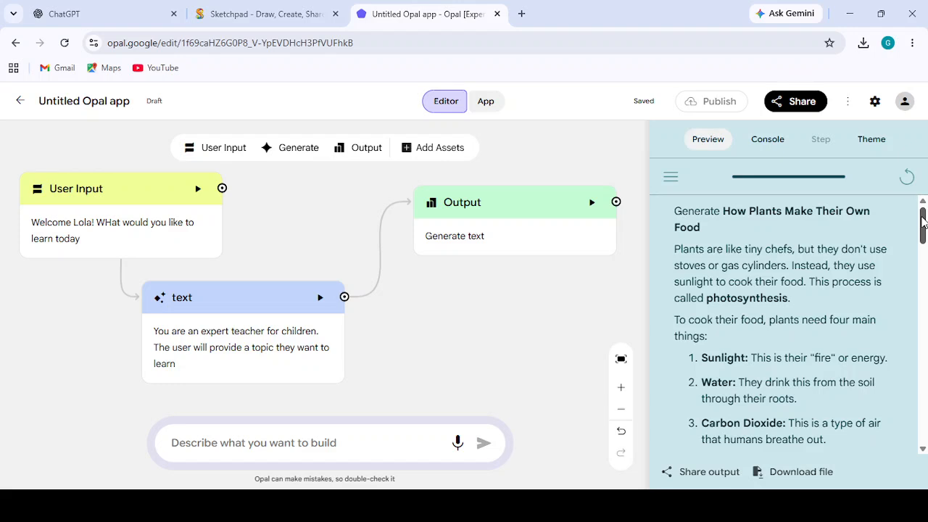
{"action": "left_click_drag", "start_coordinate": [923, 221], "coordinate": [906, 179]}
{"action": "left_click", "coordinate": [486, 102]}
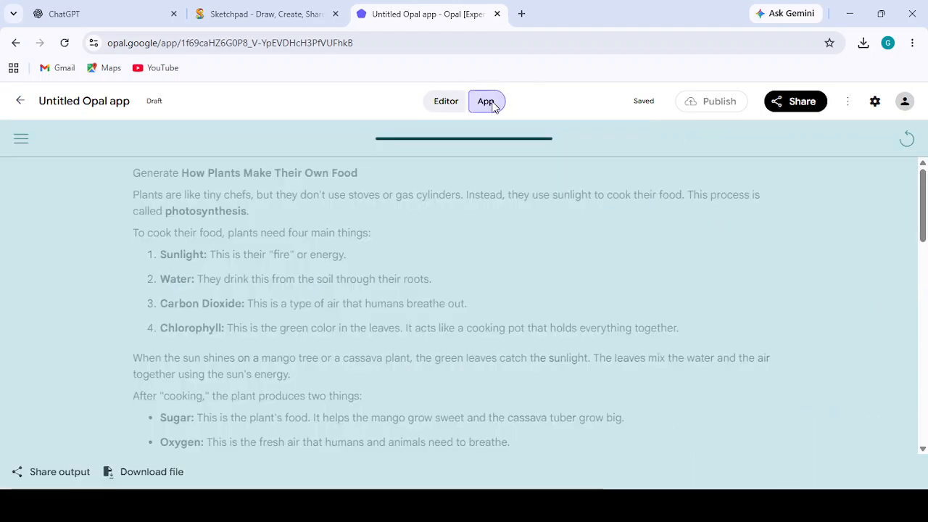
{"action": "left_click", "coordinate": [445, 102]}
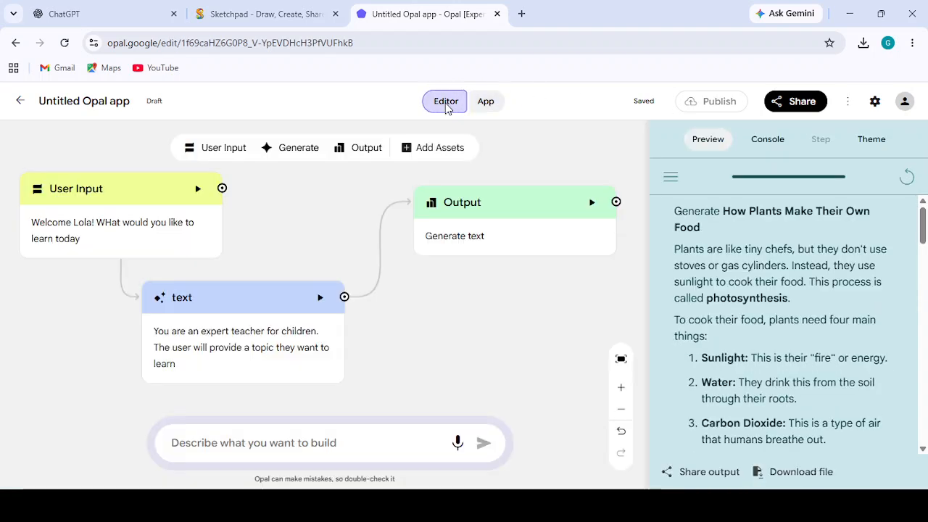
- Share the app with anyone with the link and disable access to editor view and remix
{"action": "left_click", "coordinate": [785, 105]}
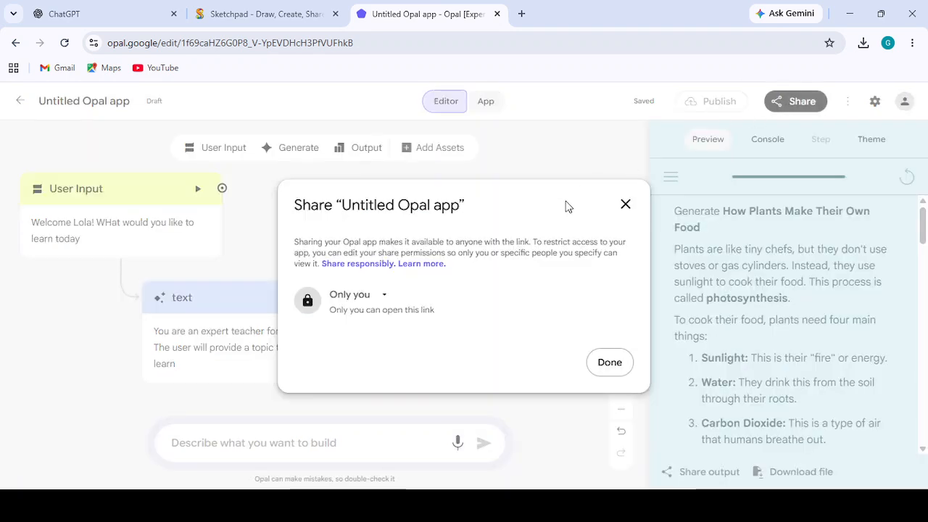
{"action": "left_click", "coordinate": [379, 295]}
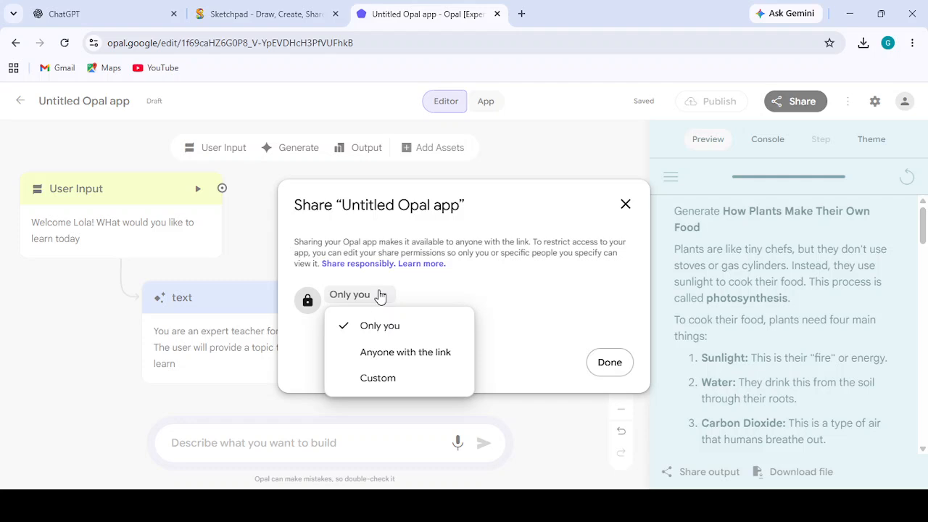
{"action": "left_click", "coordinate": [404, 355]}
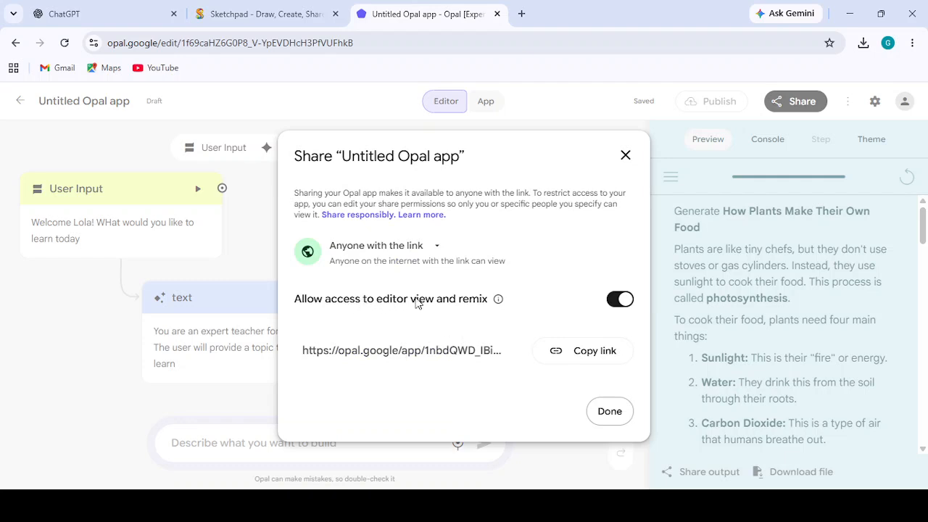
{"action": "left_click", "coordinate": [616, 299]}
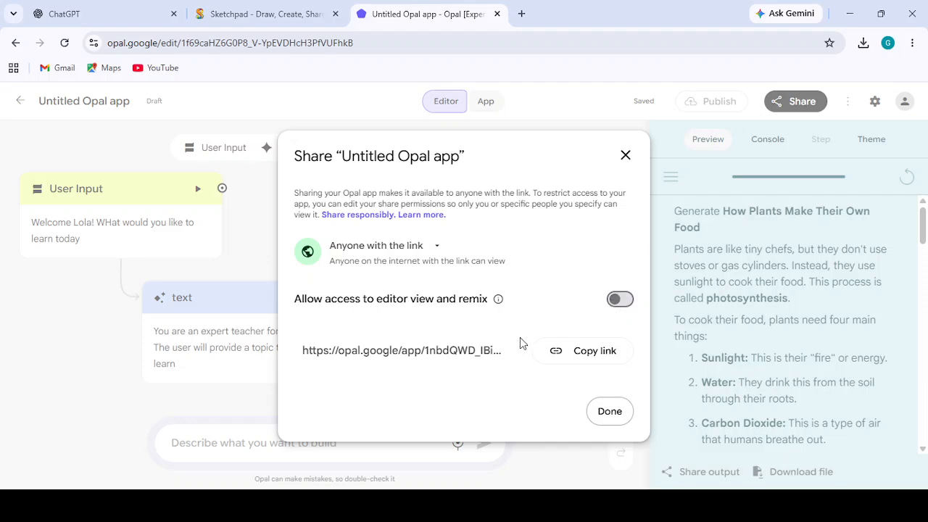
- Copy the app's share link to the clipboard and finish the sharing setup
{"action": "left_click", "coordinate": [594, 351]}
{"action": "double_click", "coordinate": [595, 351]}
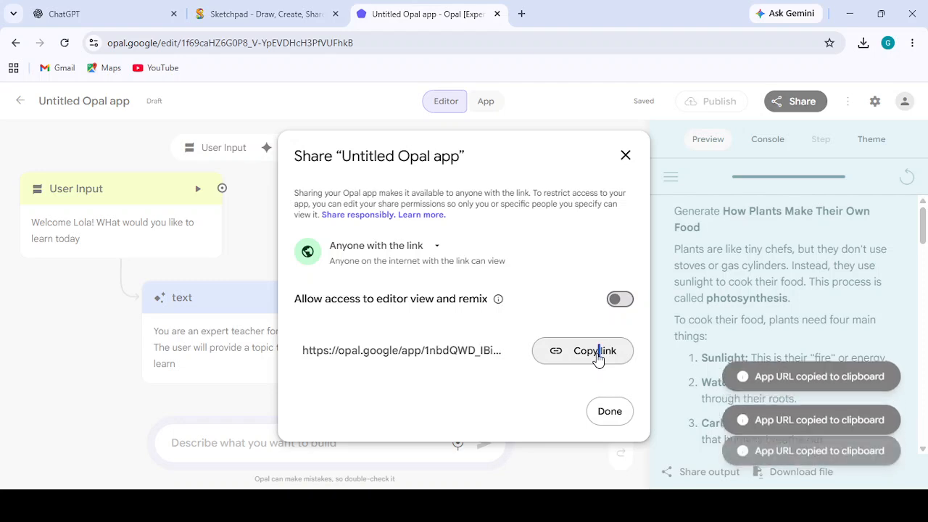
{"action": "left_click", "coordinate": [595, 351]}
{"action": "left_click", "coordinate": [610, 411]}
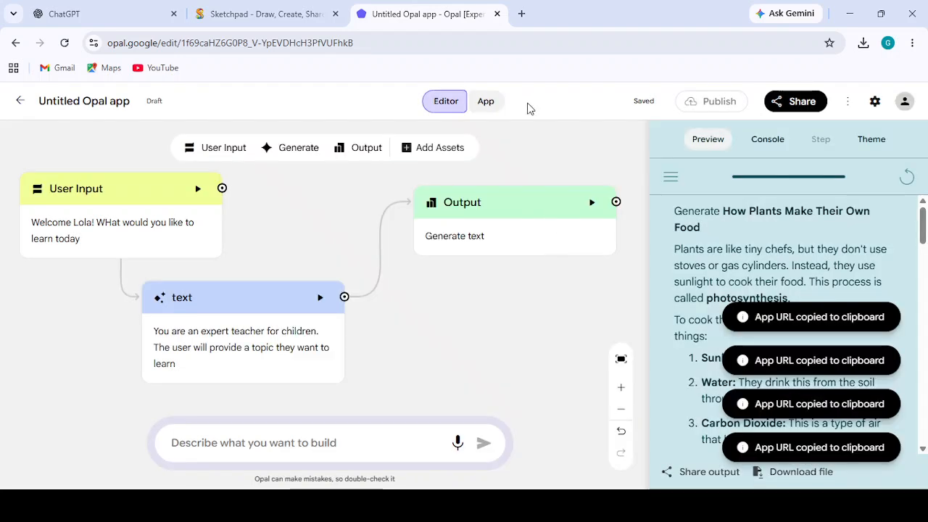
- Open the copied share link in a new browser tab, start the app to test it, and return to the editor
{"action": "left_click", "coordinate": [522, 16]}
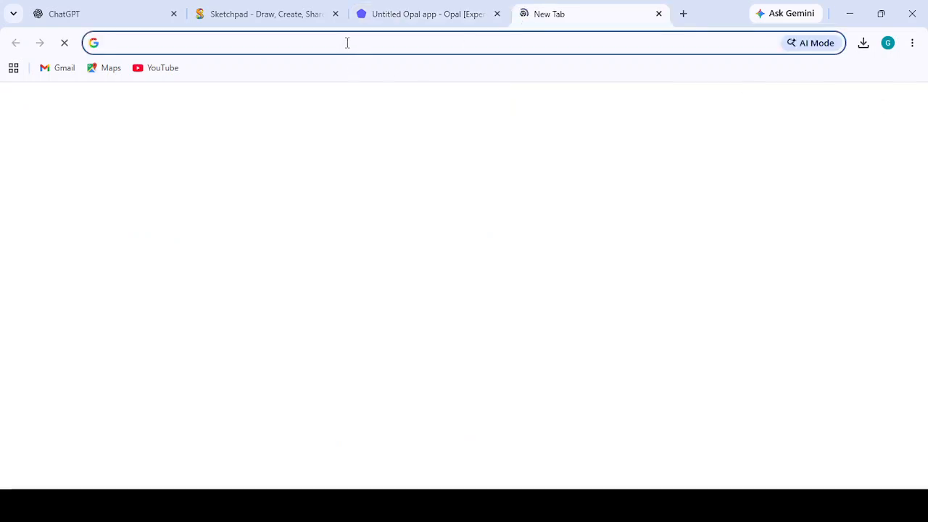
{"action": "key", "text": "ctrl+v"}
{"action": "key", "text": "Return"}
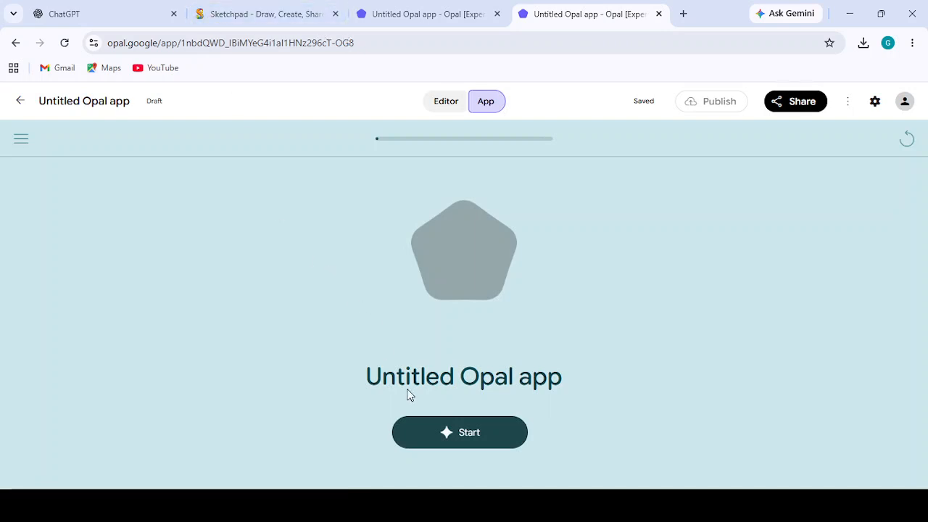
{"action": "left_click", "coordinate": [435, 431]}
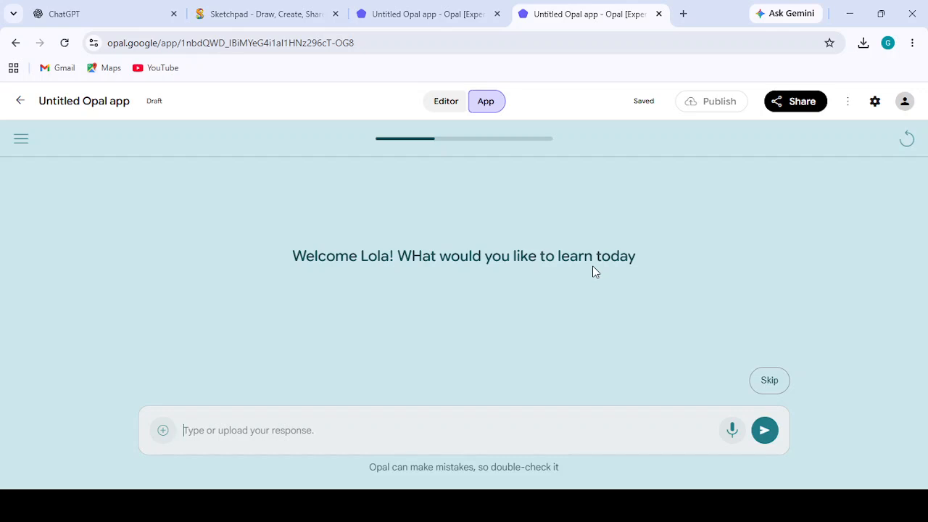
{"action": "left_click", "coordinate": [436, 14]}
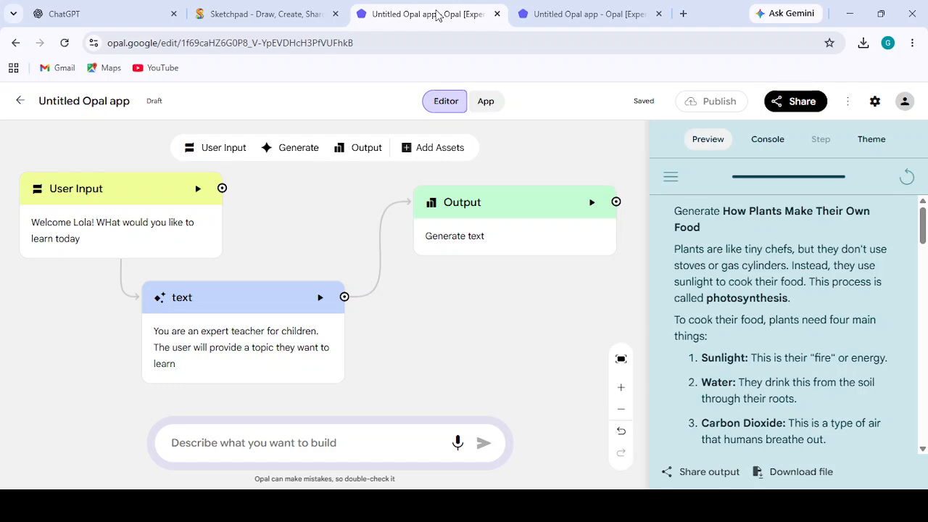
- Switch to Sketchpad, enlarge the WORKFLOW text box by stretching it downward, and try to move it off the OUTPUT label
{"action": "left_click", "coordinate": [252, 16]}
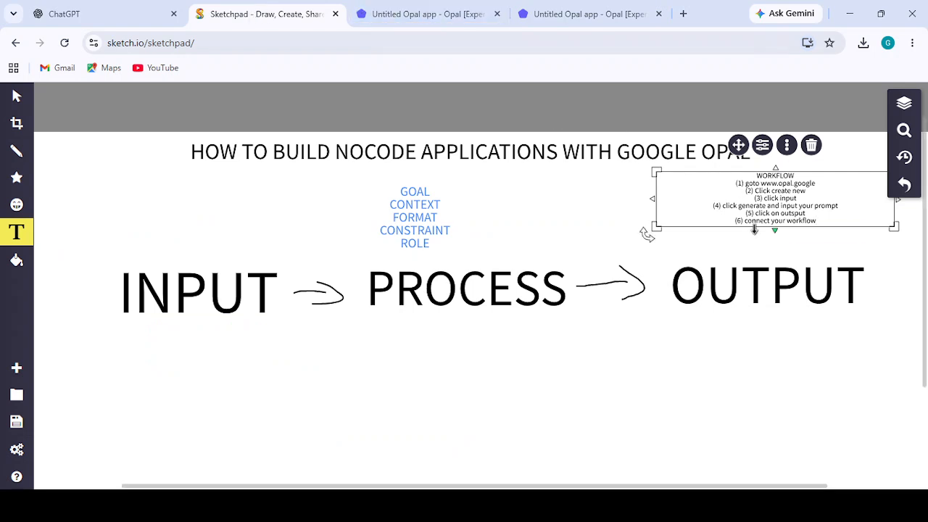
{"action": "left_click_drag", "start_coordinate": [777, 230], "coordinate": [785, 316]}
{"action": "left_click_drag", "start_coordinate": [767, 196], "coordinate": [594, 308]}
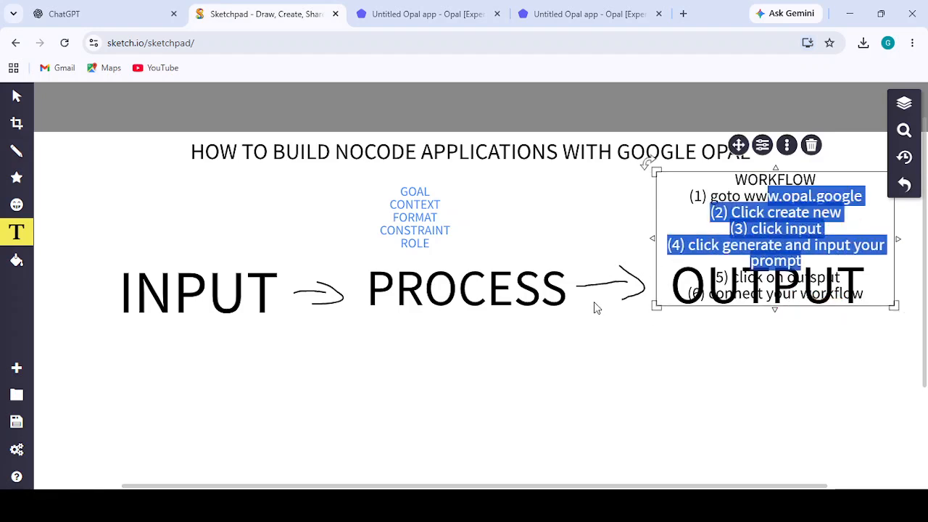